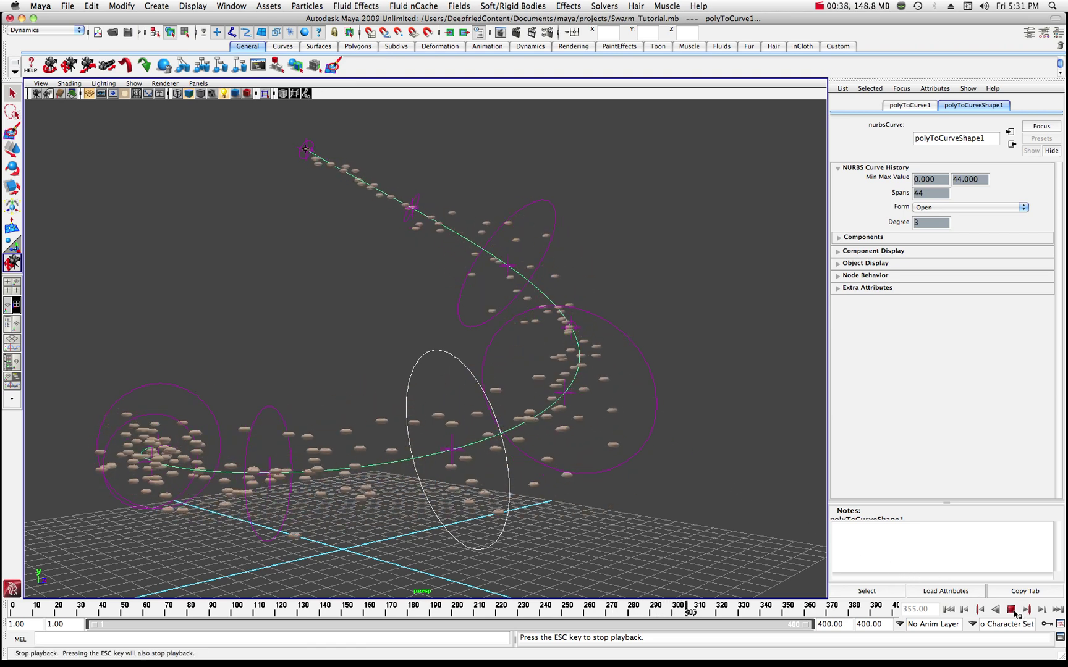
Stop the playback and inspect the two curves in the finished swarm scene, selecting each one.
key(Escape)
scroll(458, 335, down, 3)
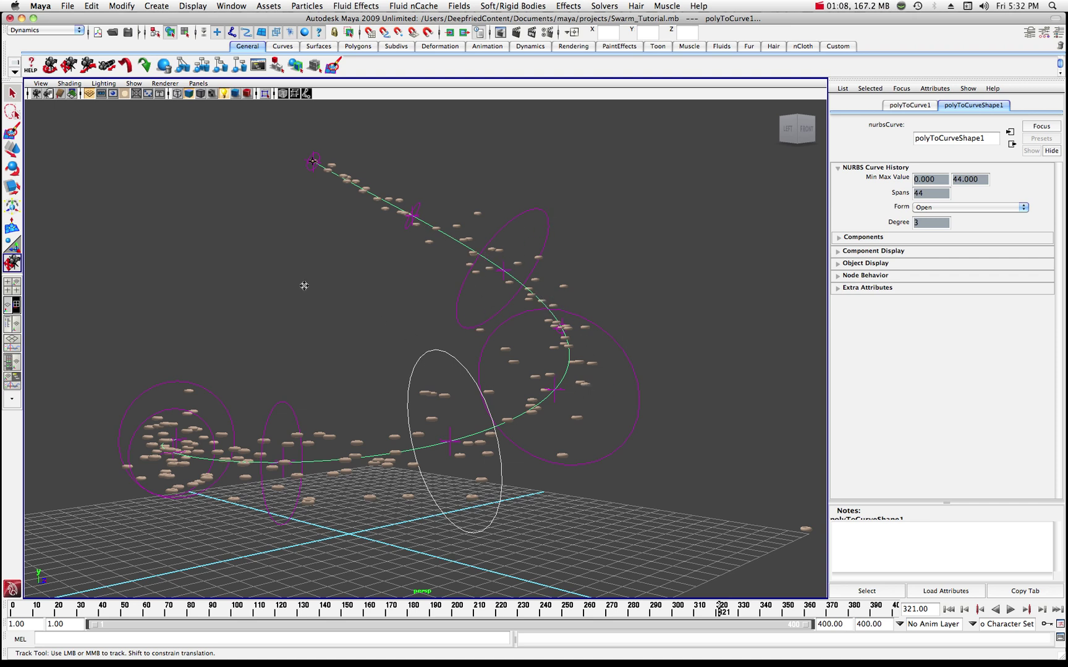
alt+drag(304, 286, 417, 267)
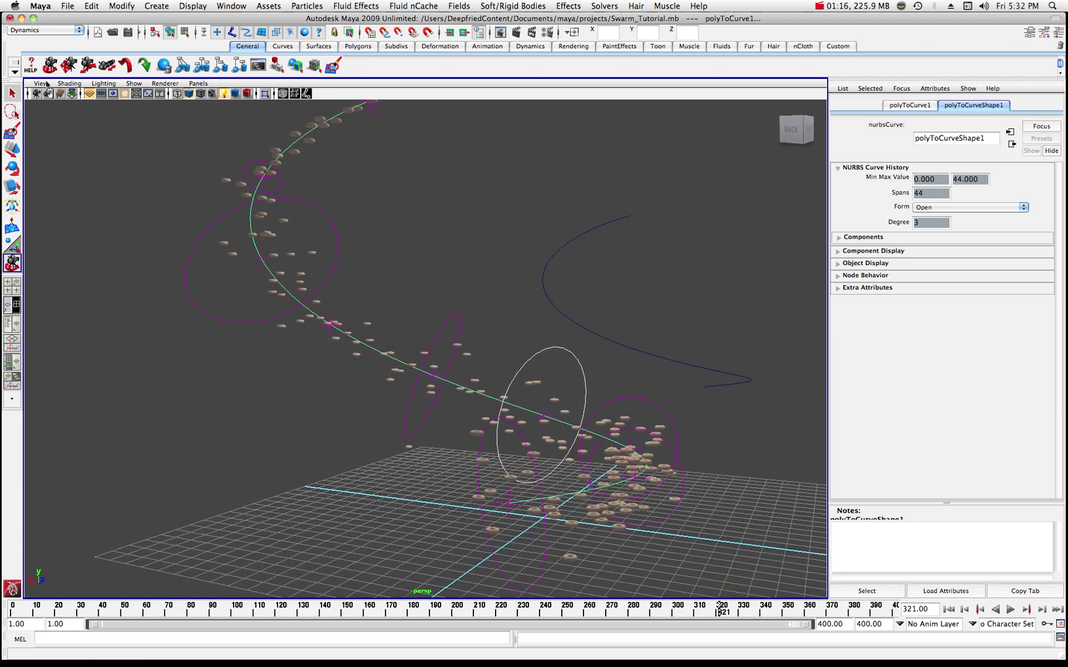
click(21, 94)
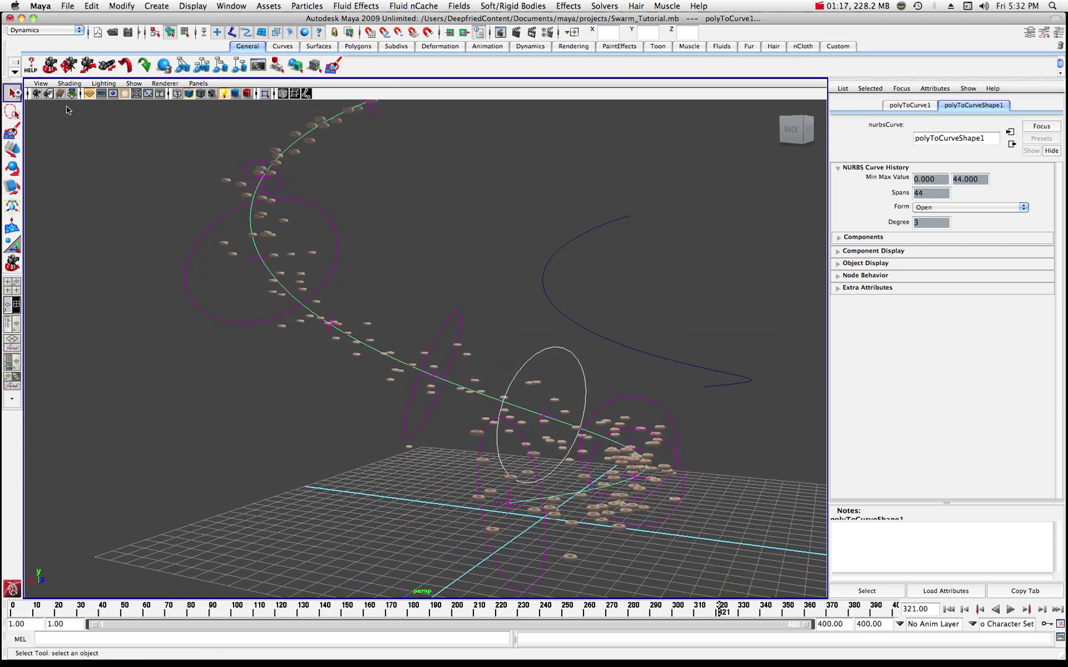
click(581, 236)
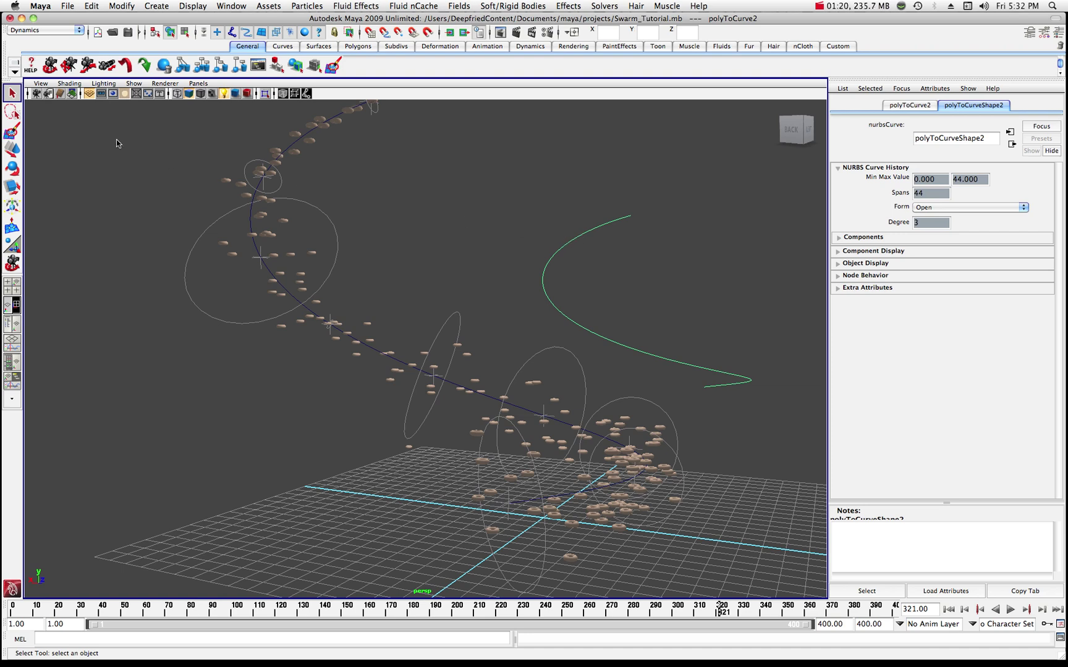
click(251, 213)
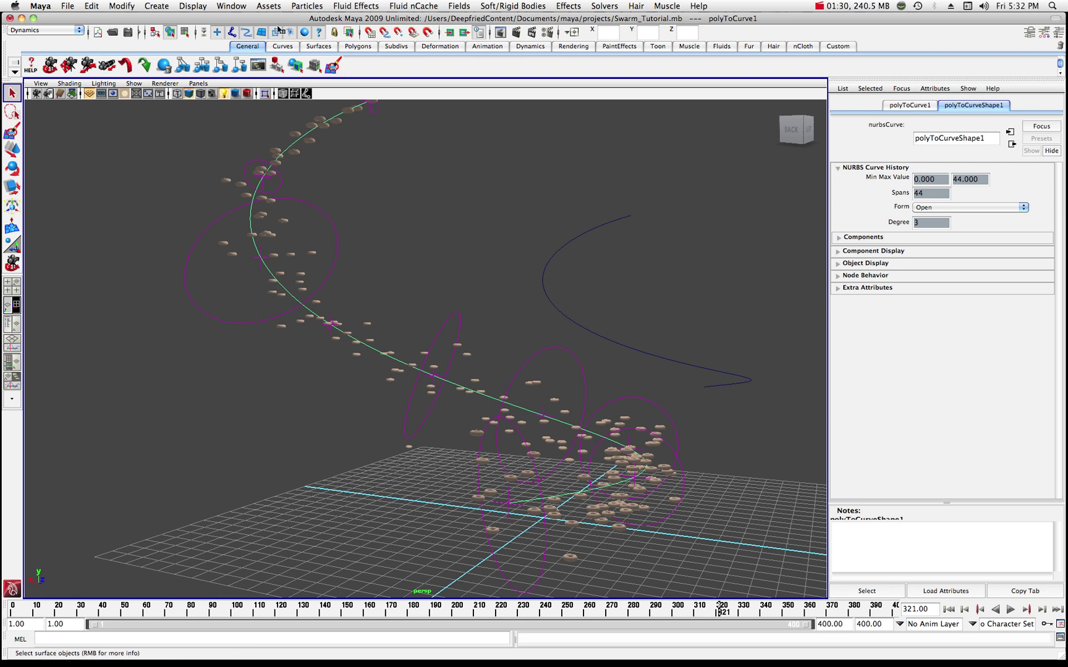
Look up the Create Curve Flow effect, then play the swarm animation along the curve and stop it.
click(567, 8)
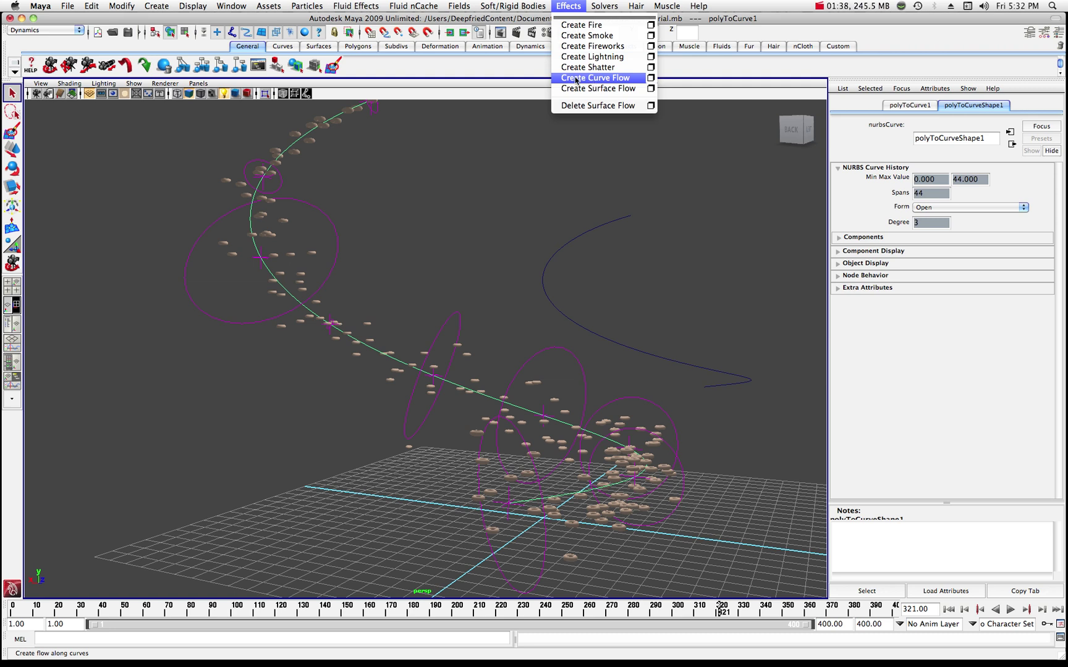
click(543, 71)
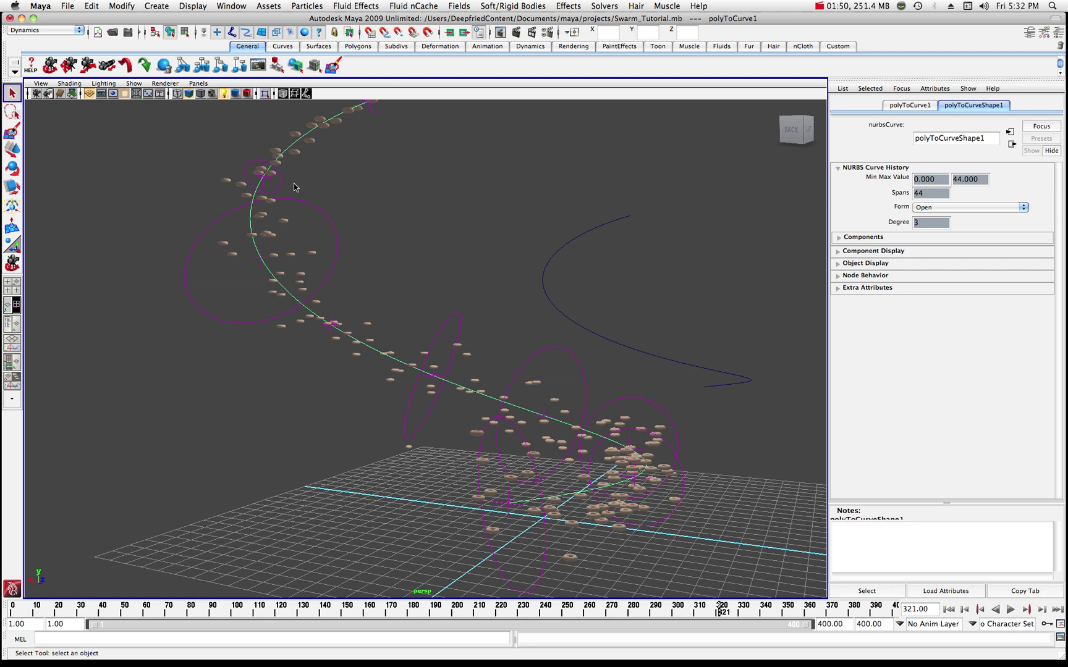
key(alt+v)
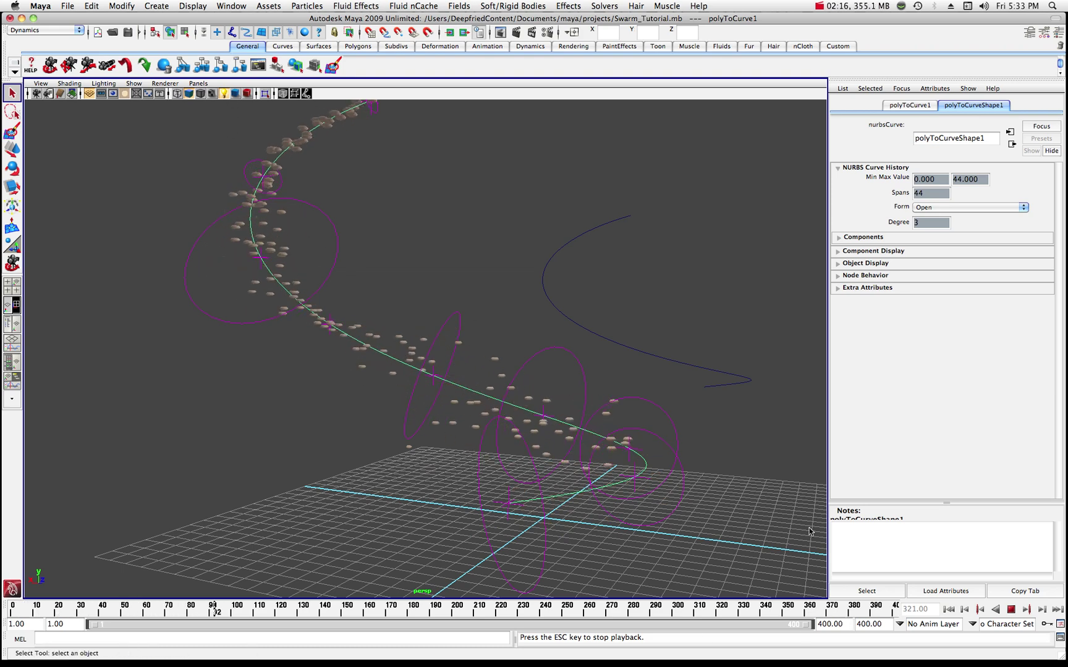
click(1011, 611)
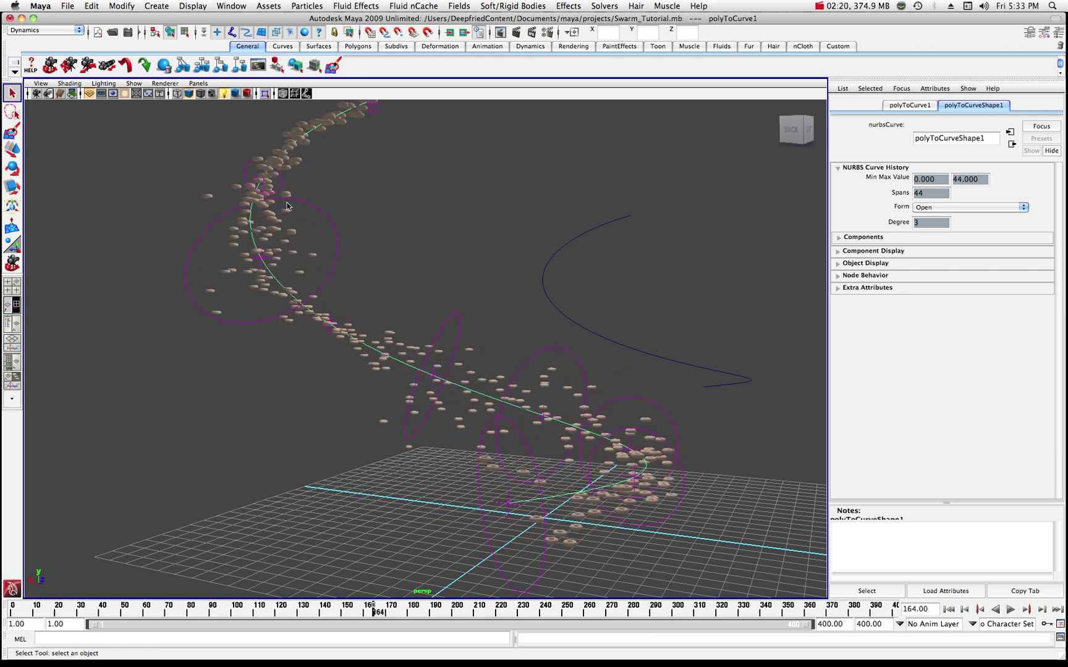
Open the recent scene Swarm_Tutorial_2.mb.
click(66, 8)
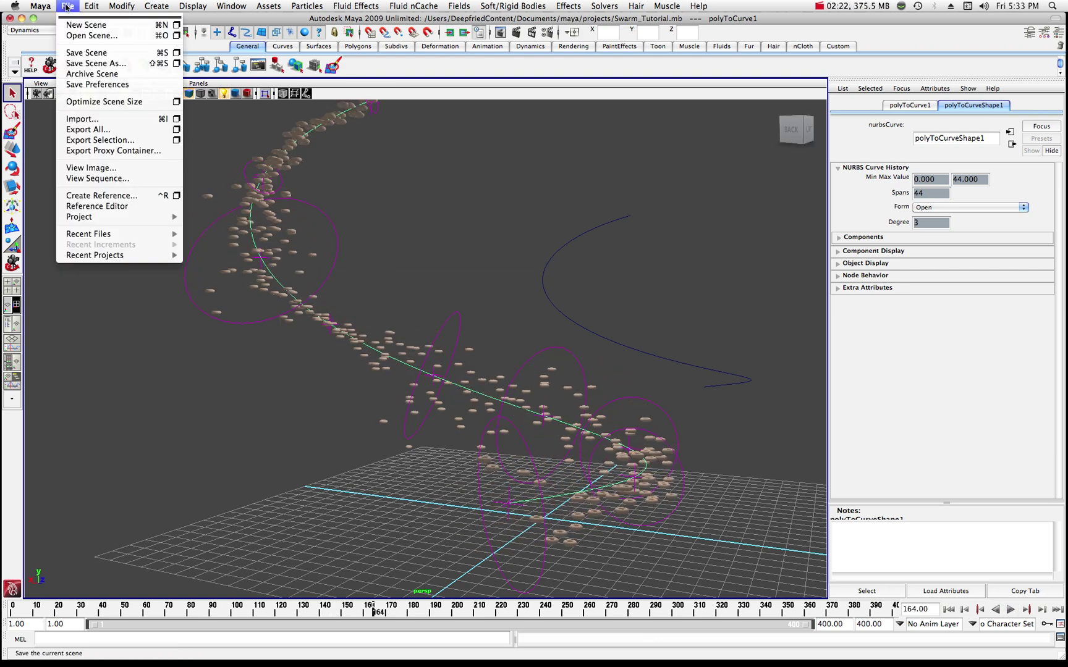
mouse_move(170, 235)
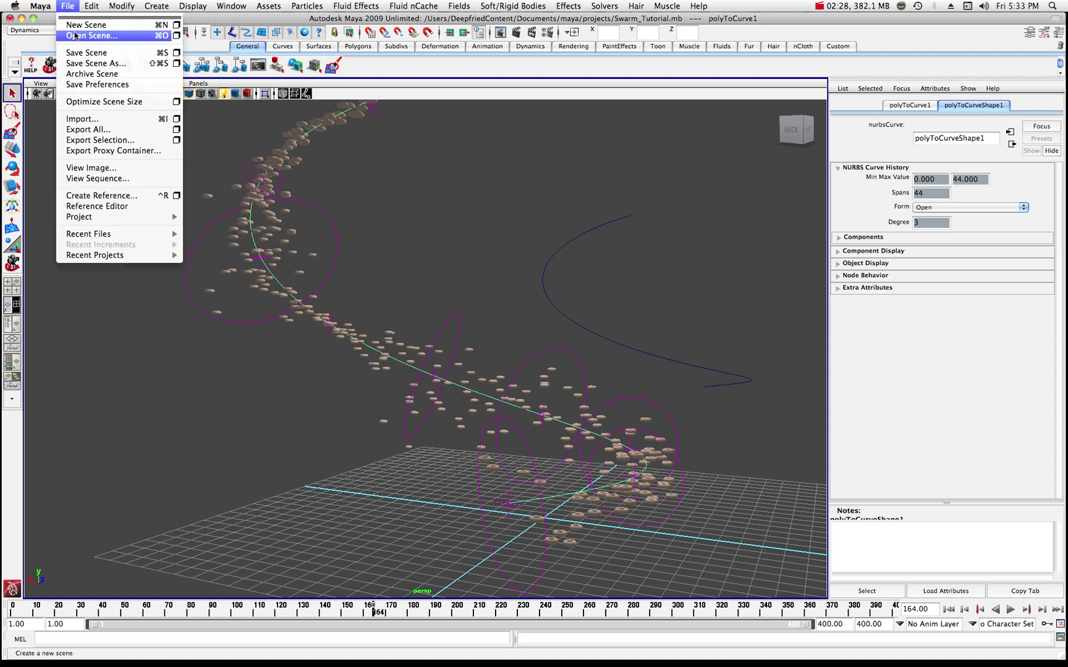
mouse_move(90, 238)
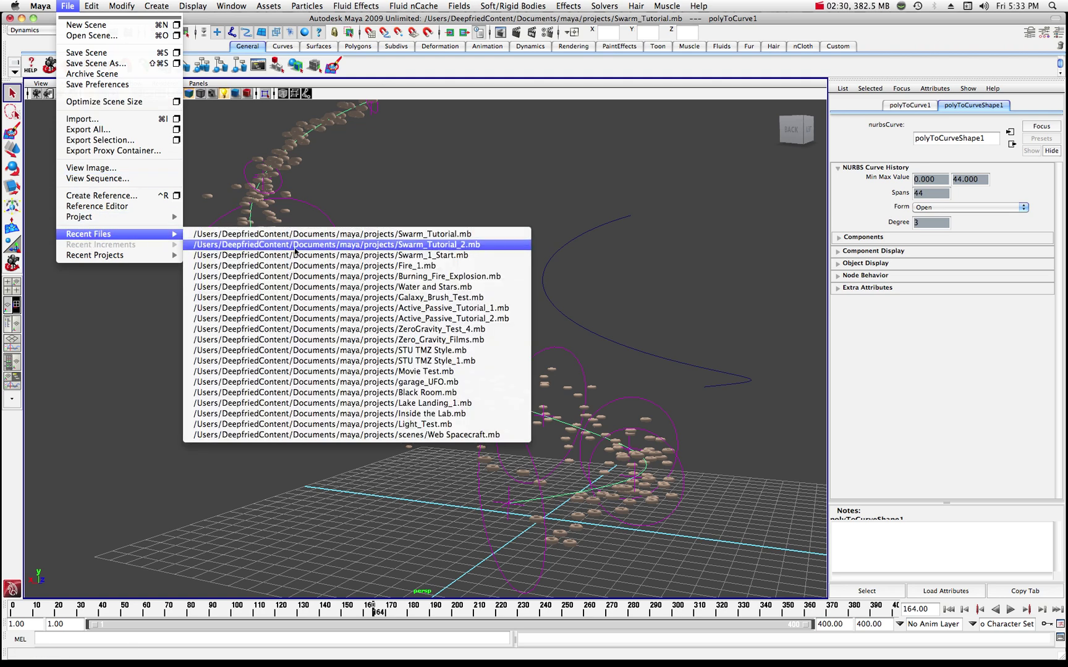
click(402, 246)
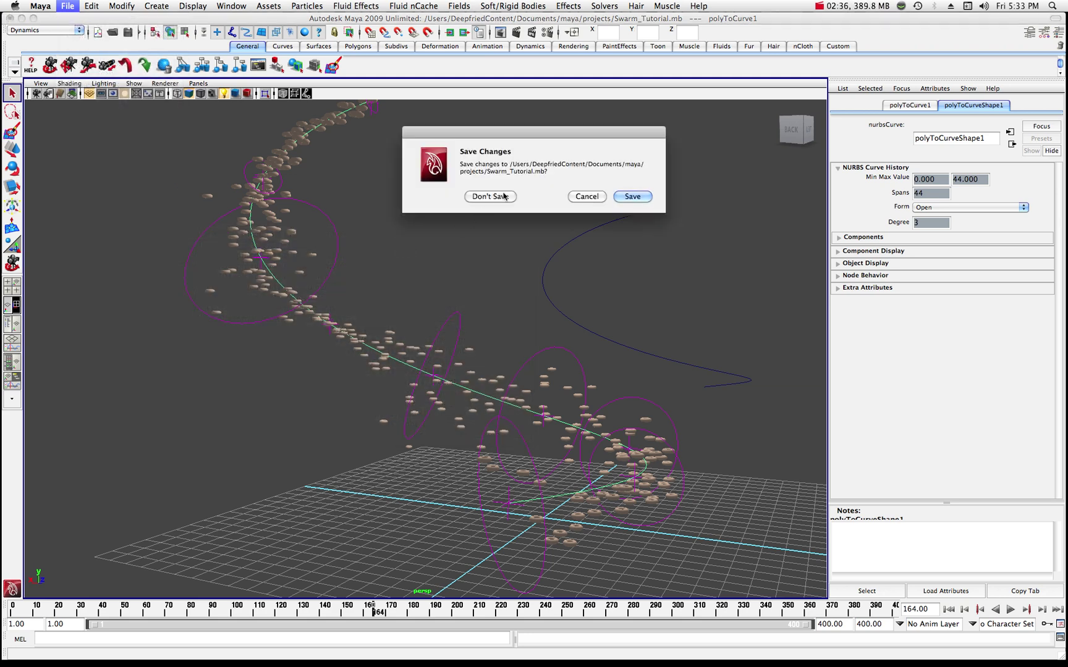
click(632, 197)
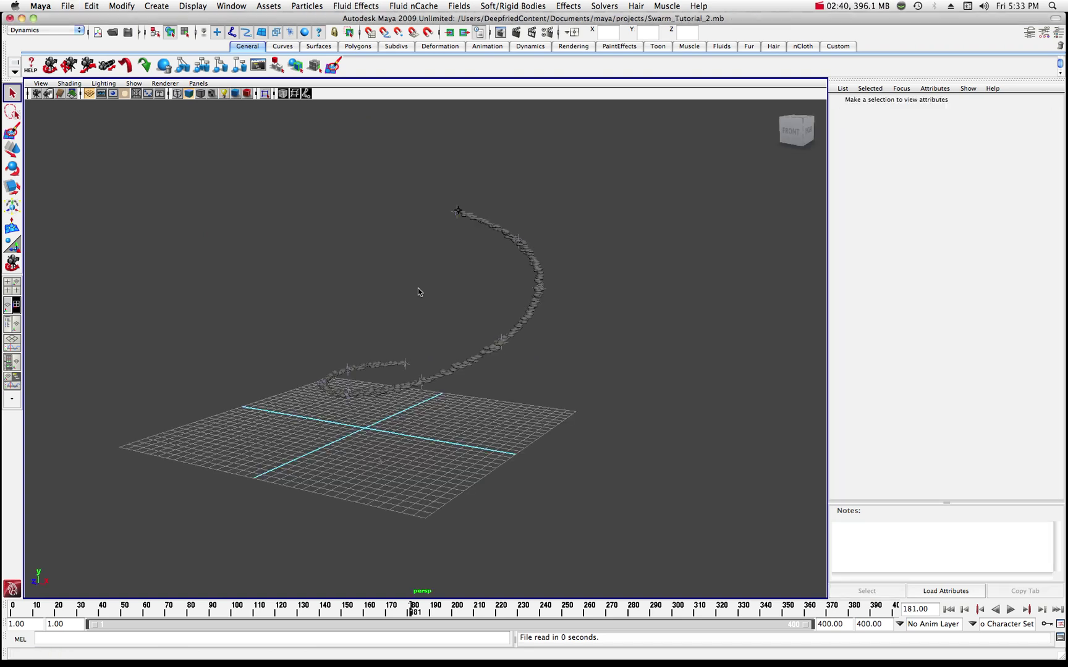
Open the recent scene Swarm_1_Start.mb.
click(68, 6)
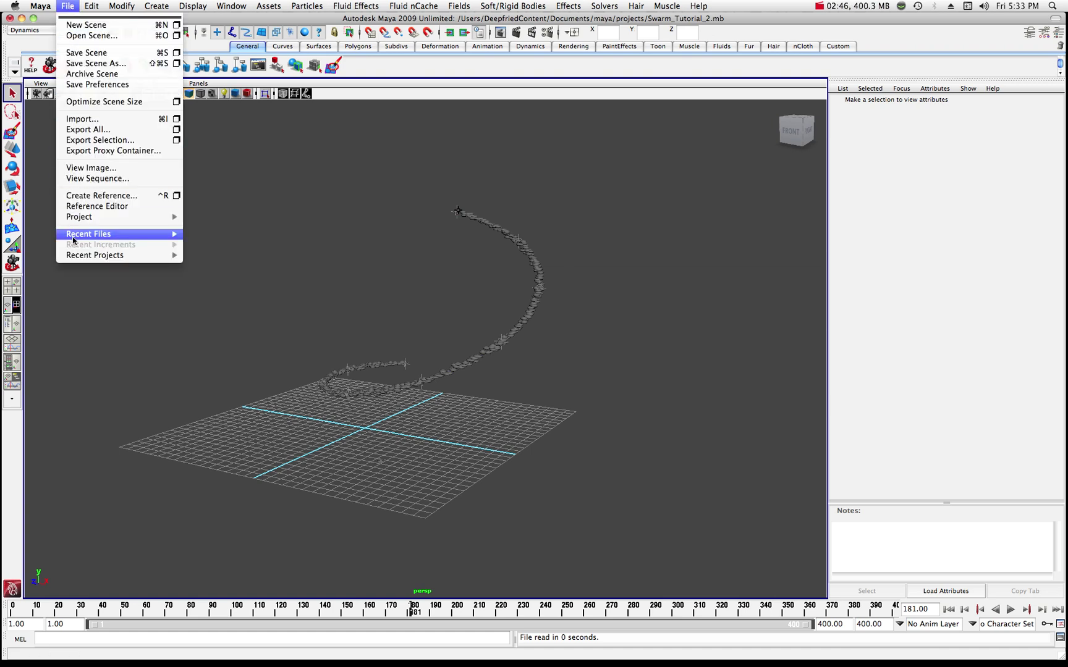
mouse_move(130, 240)
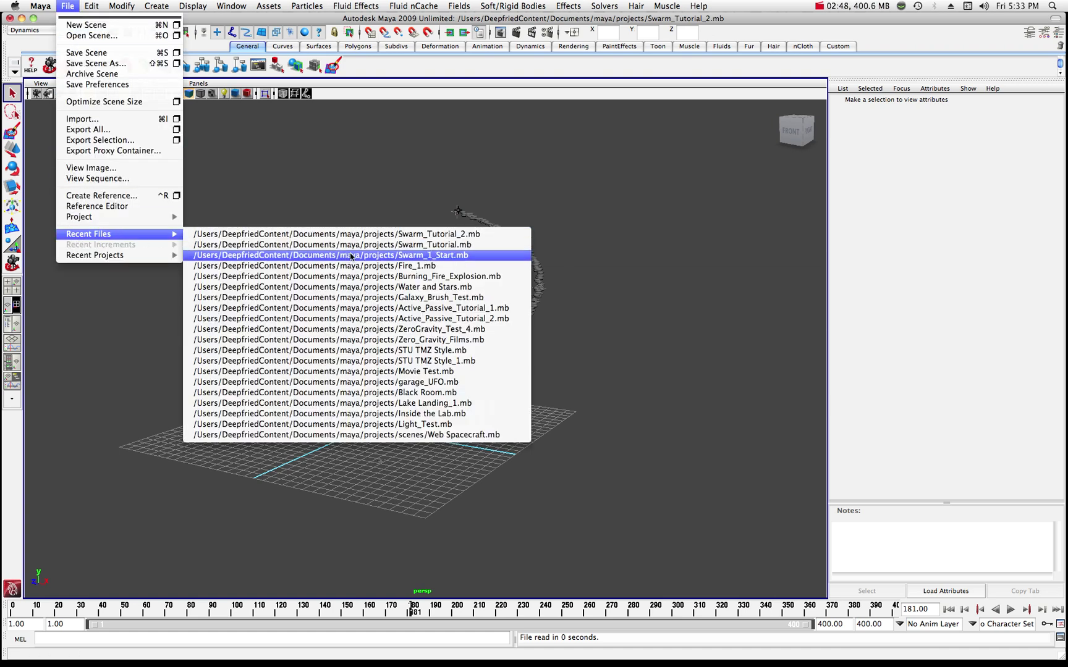
click(448, 255)
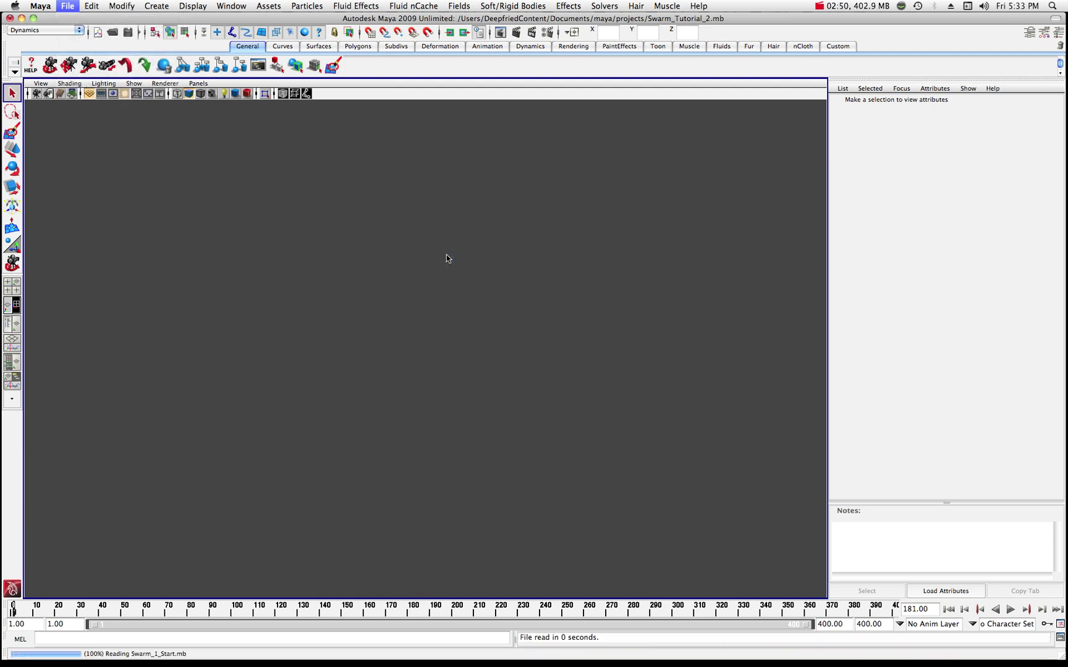
Inspect the flow curve and the ambient light in the start scene by selecting each of them.
scroll(445, 292, down, 3)
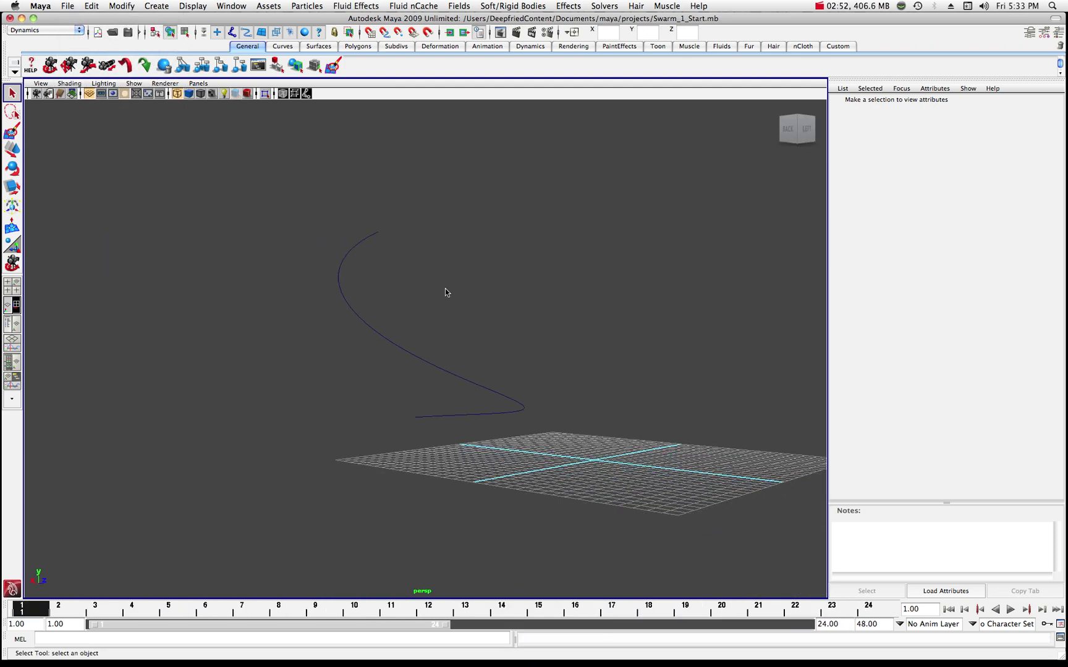
click(350, 305)
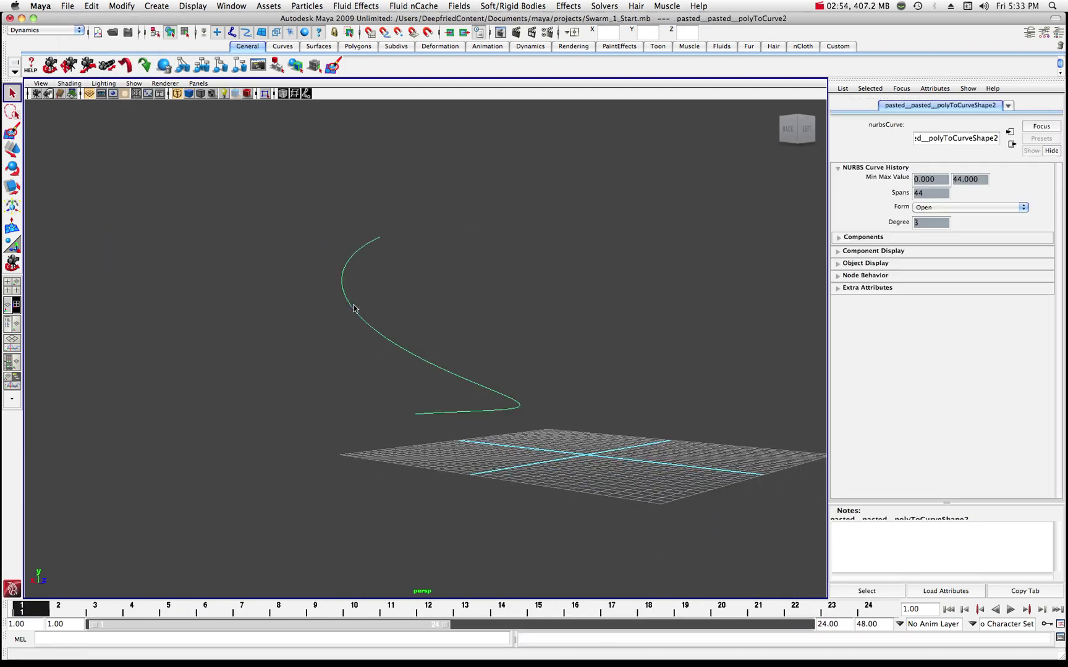
scroll(495, 275, down, 2)
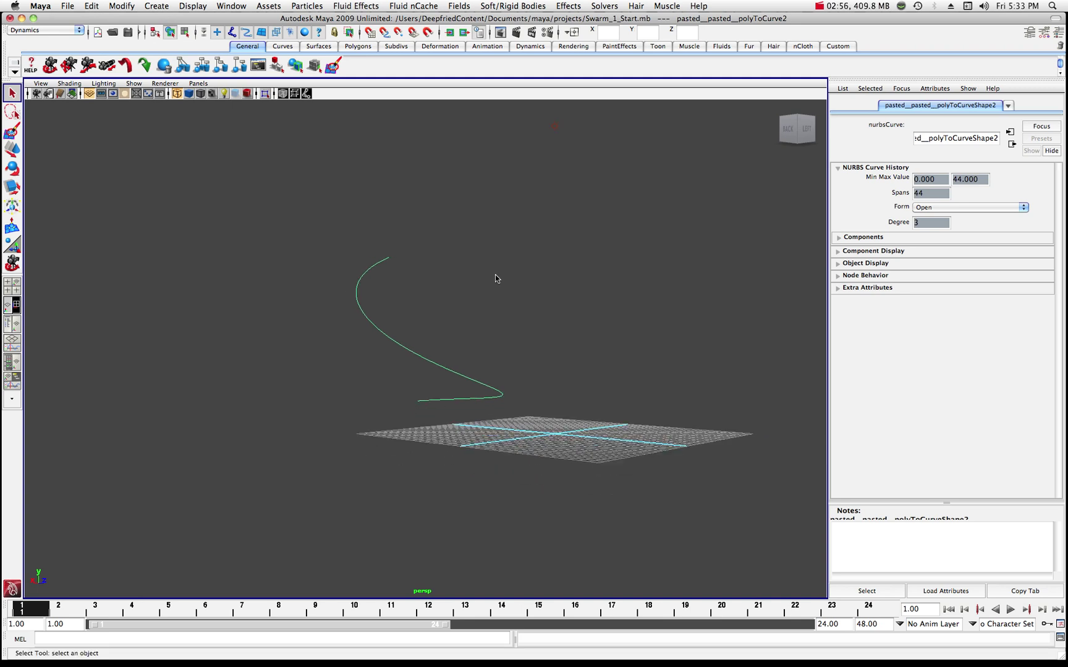
click(553, 127)
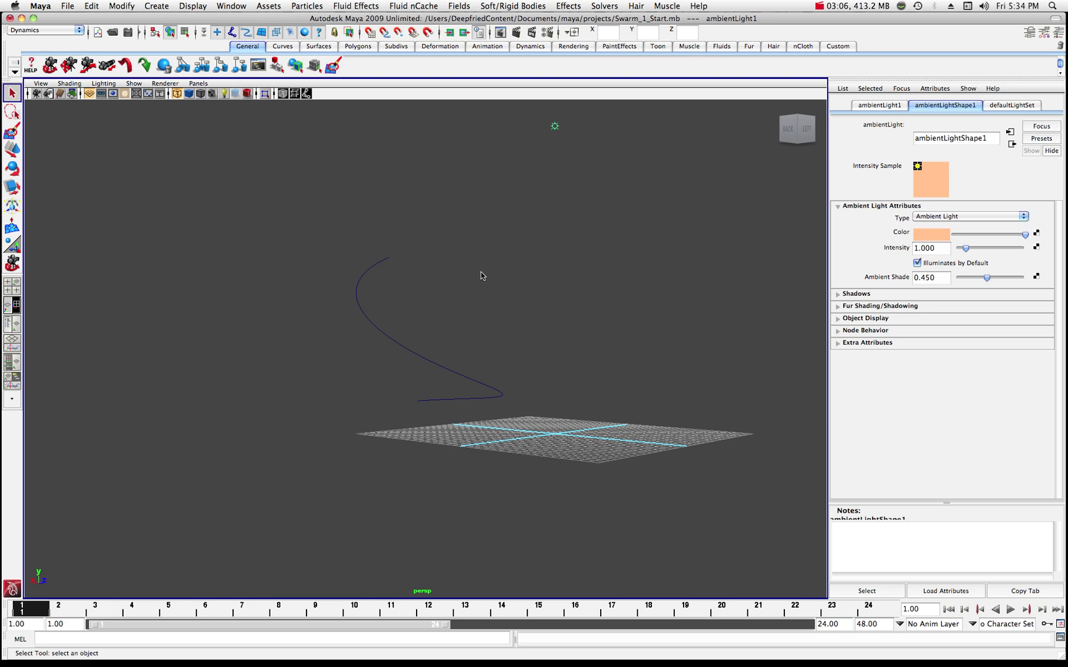
click(381, 264)
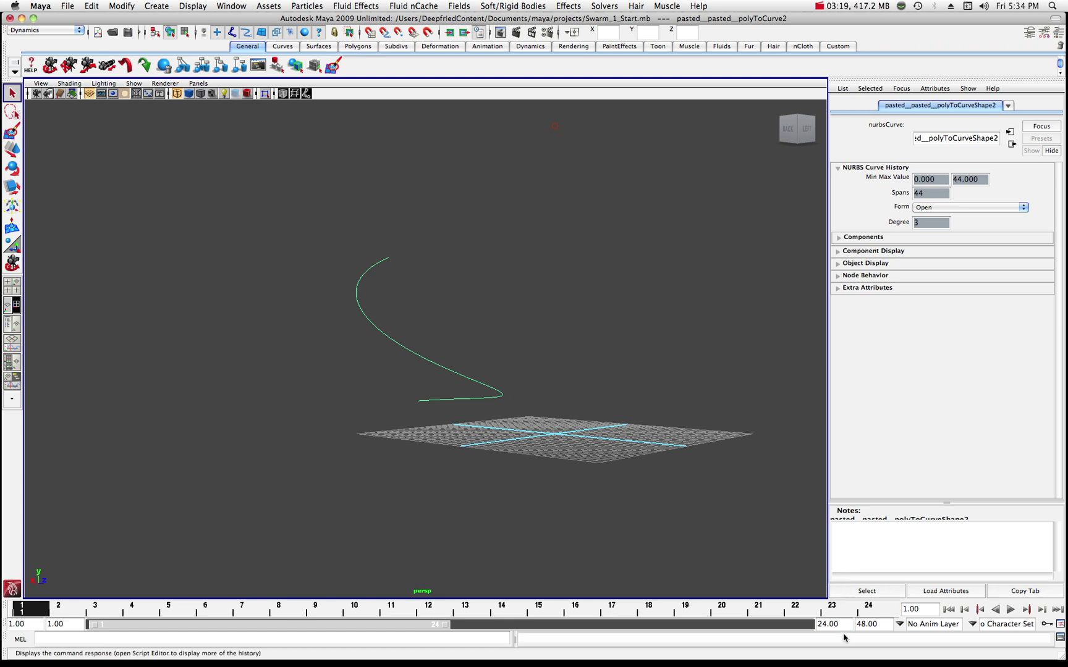
Set the end of the playback range to frame 400.
double_click(814, 626)
text(4)
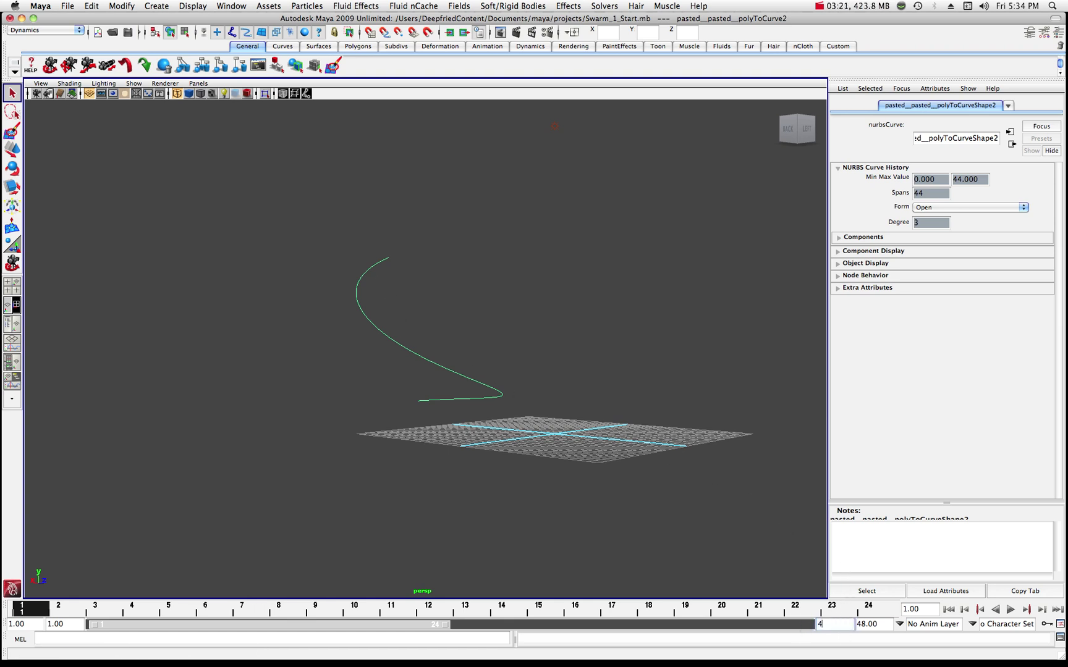
text(00)
key(Tab)
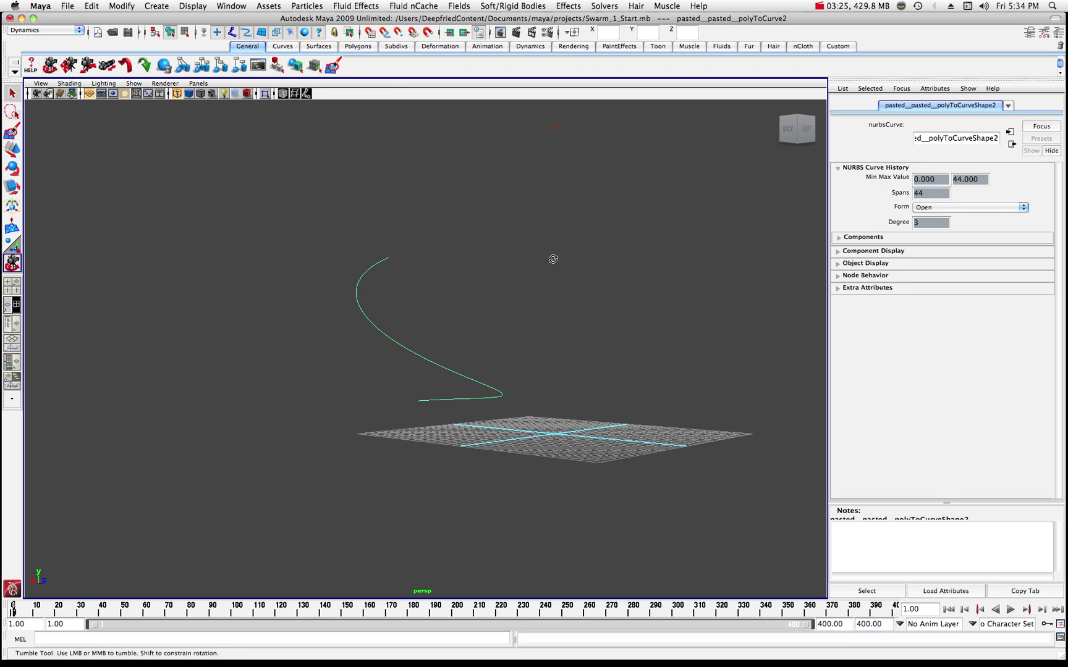
Create a small NURBS torus on the grid, centred at about X 11, Z 14.
alt+drag(553, 258, 448, 272)
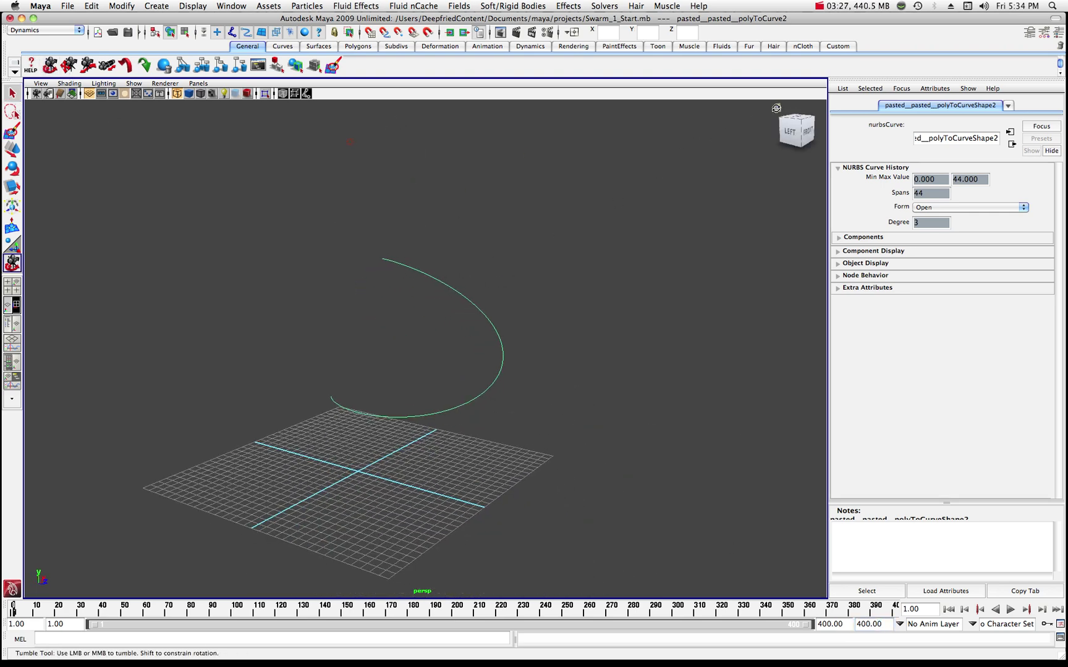
alt+drag(751, 117, 745, 140)
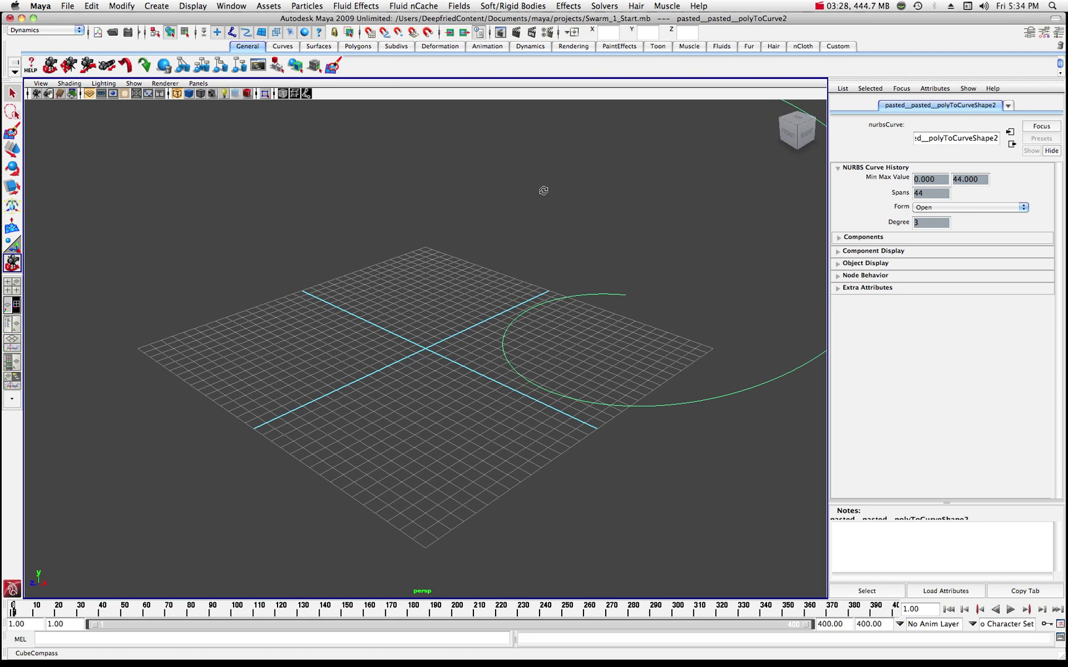
click(161, 5)
mouse_move(158, 25)
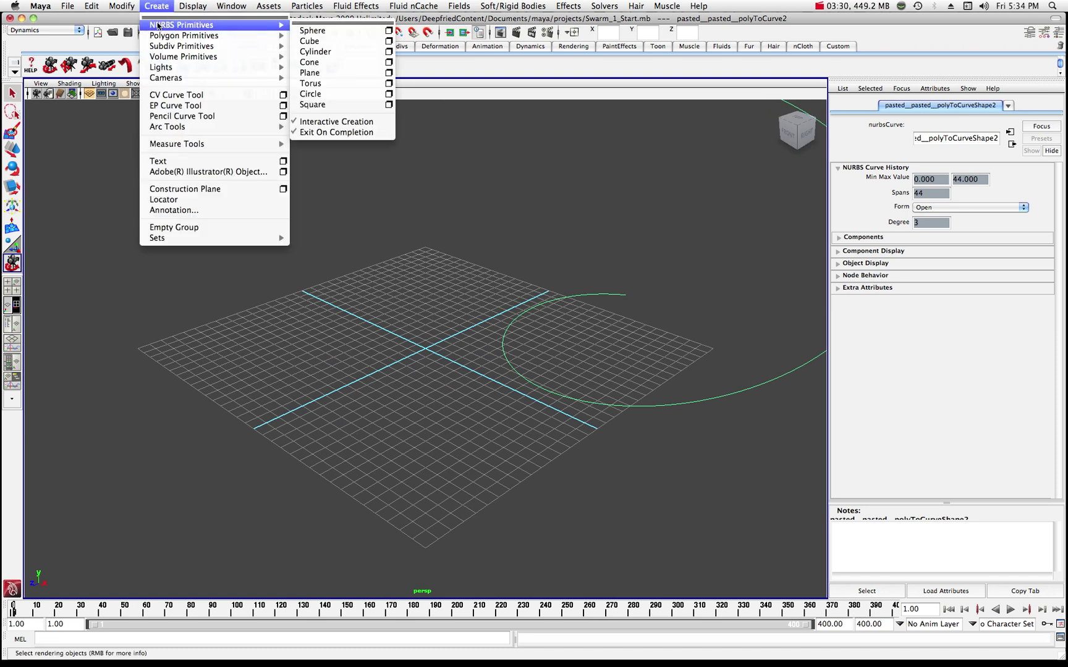
click(327, 83)
drag(417, 388, 401, 315)
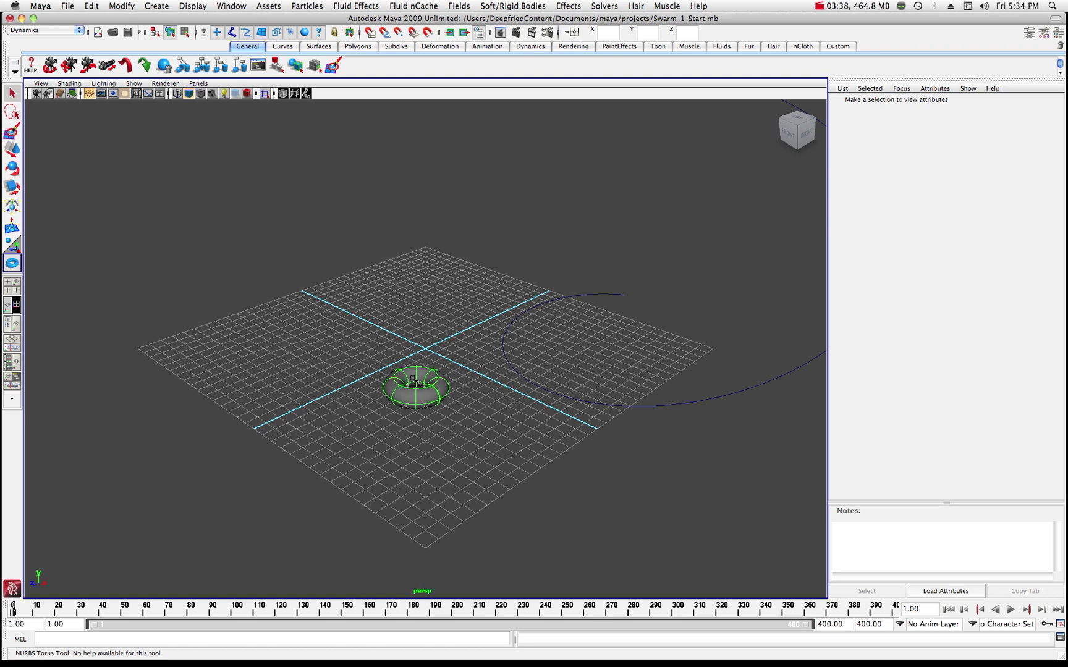
key(q)
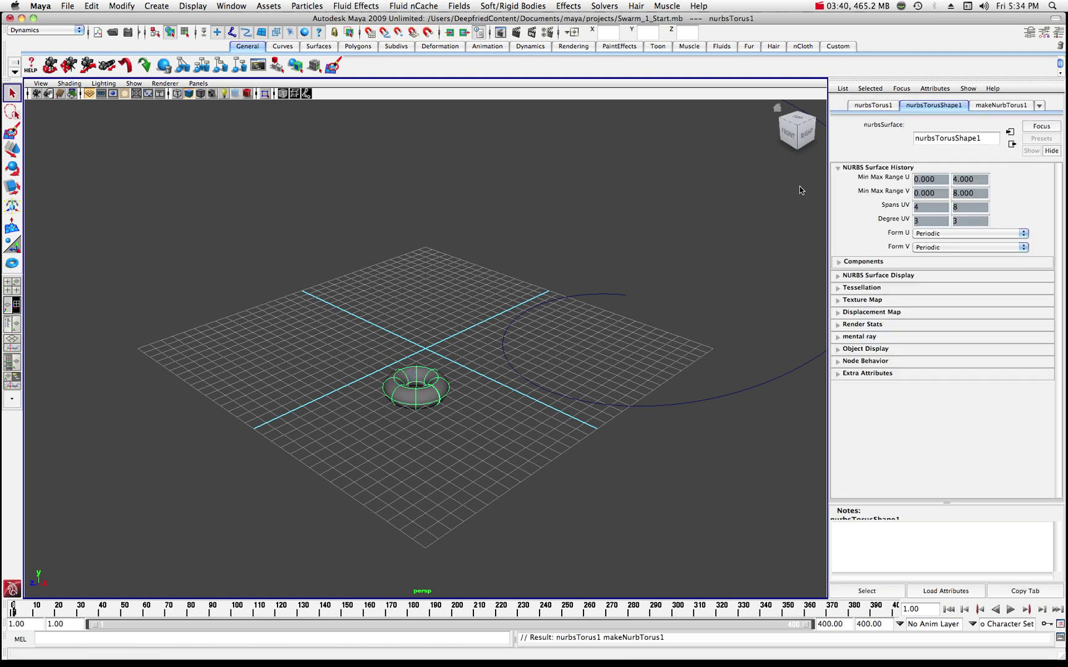
Set the torus's scale to 0.25 on the X, Y and Z axes.
click(869, 107)
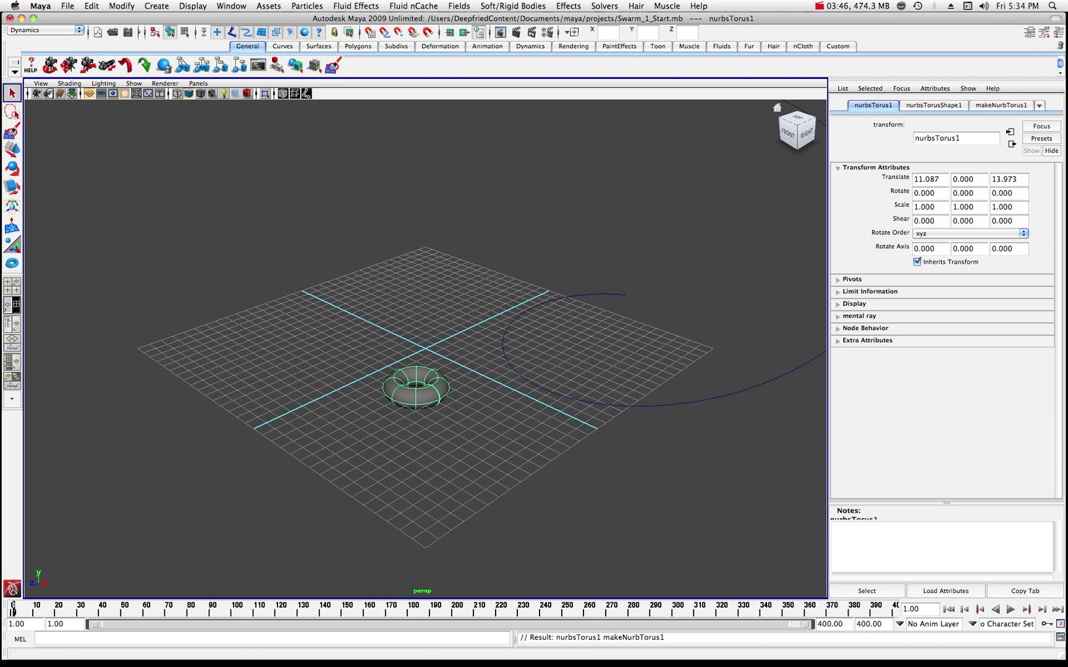
double_click(930, 207)
text(.25)
key(Tab)
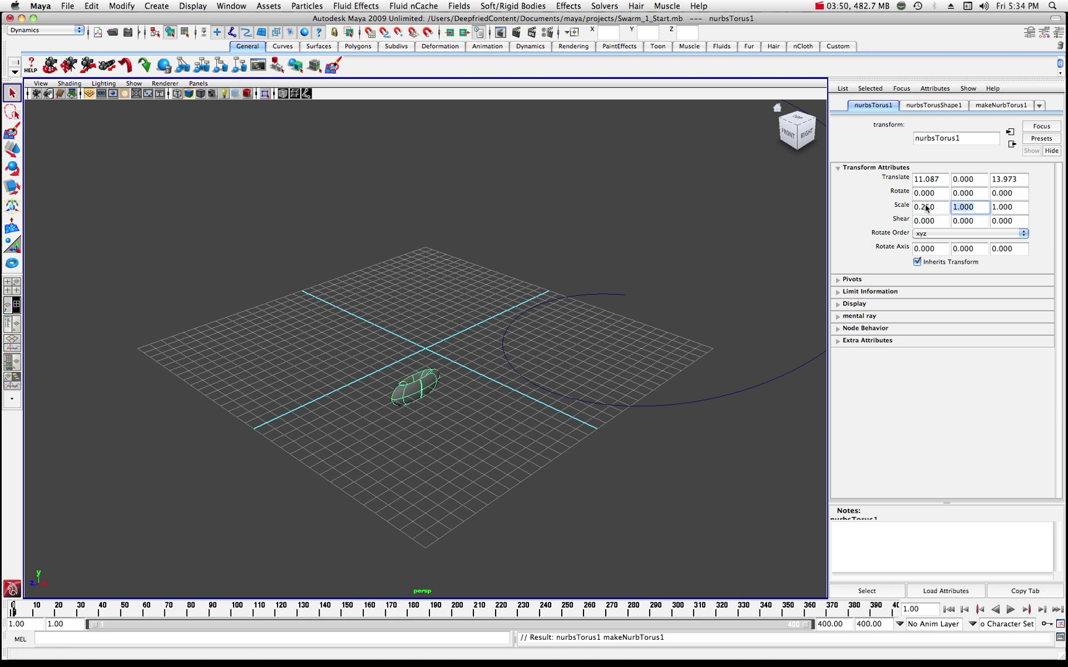
text(.25)
key(Tab)
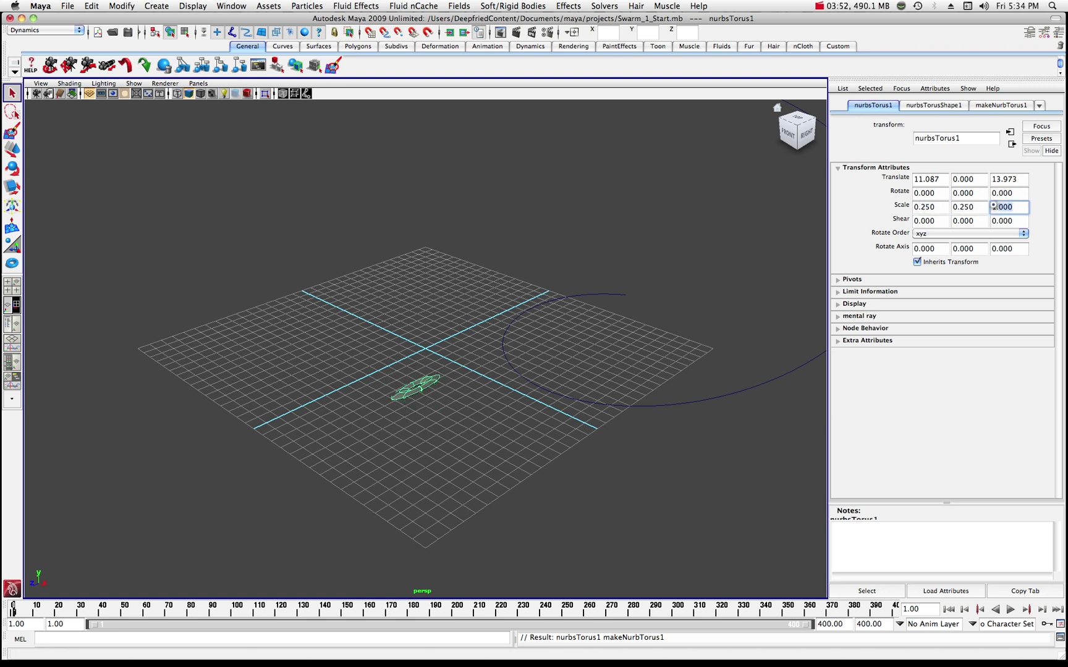
text(.25)
key(Return)
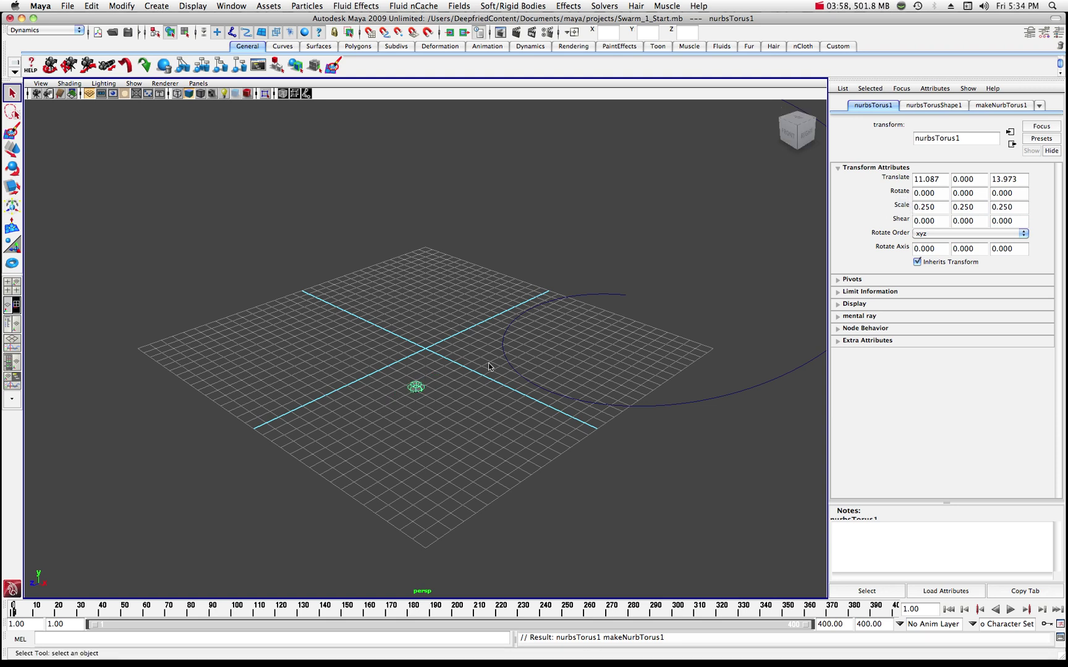
Move the flow curve over the grid to about X -1.6, Z 37.5.
click(502, 350)
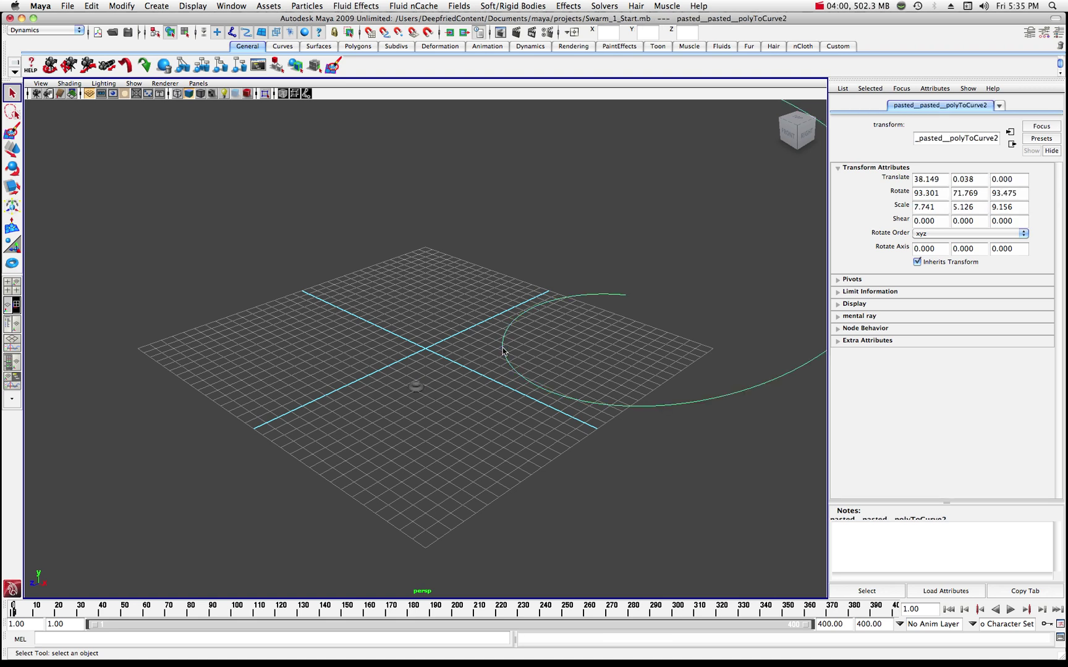
click(13, 150)
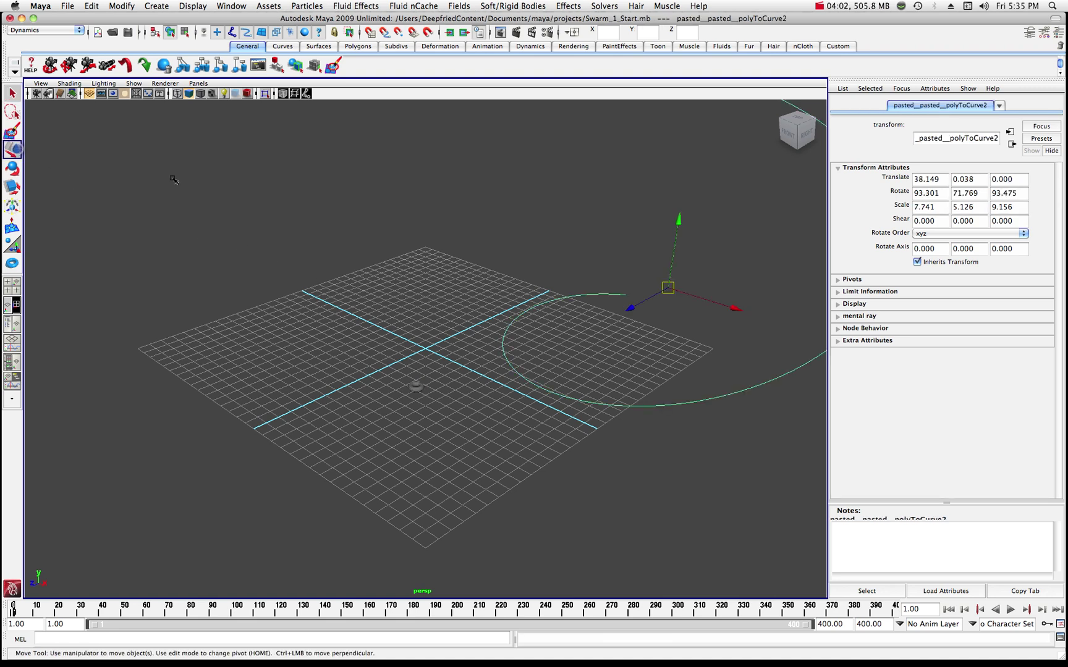
drag(738, 309, 320, 306)
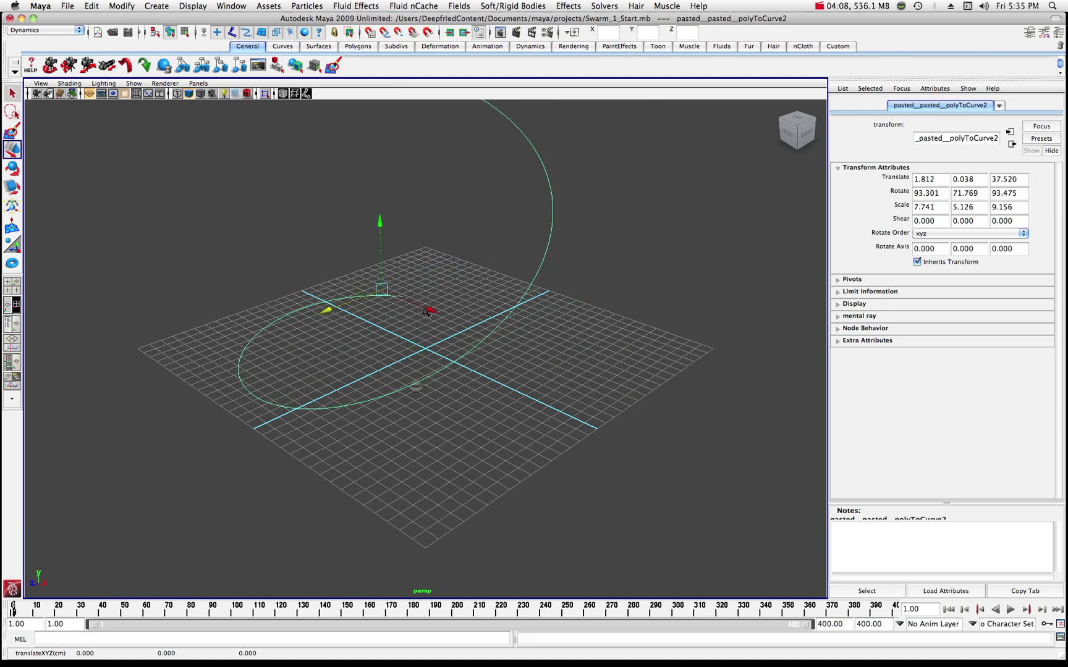
drag(433, 310, 378, 291)
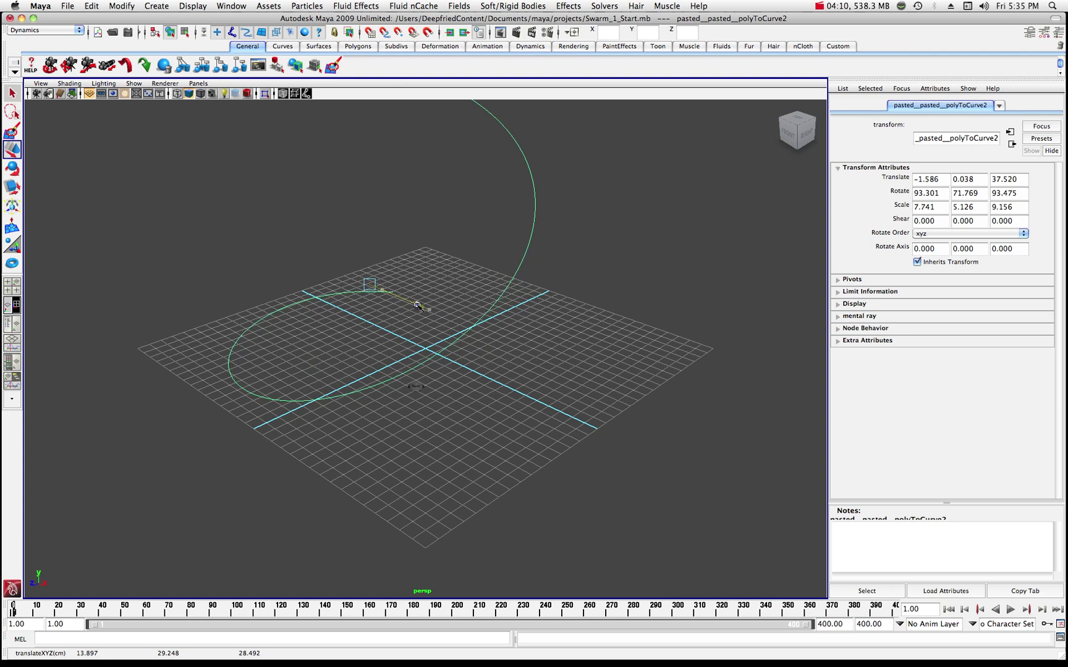
scroll(465, 319, down, 3)
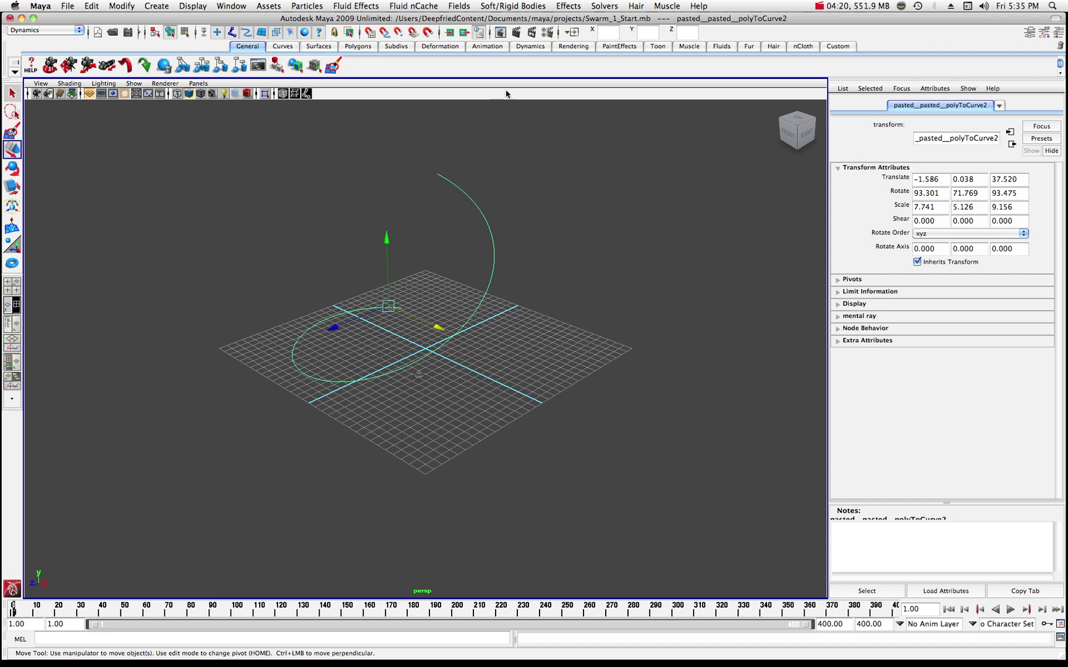
Create a curve flow effect on the curve named Donut Stream, with 8 control segments, particle lifespan 5 and goal weight 1.
click(569, 7)
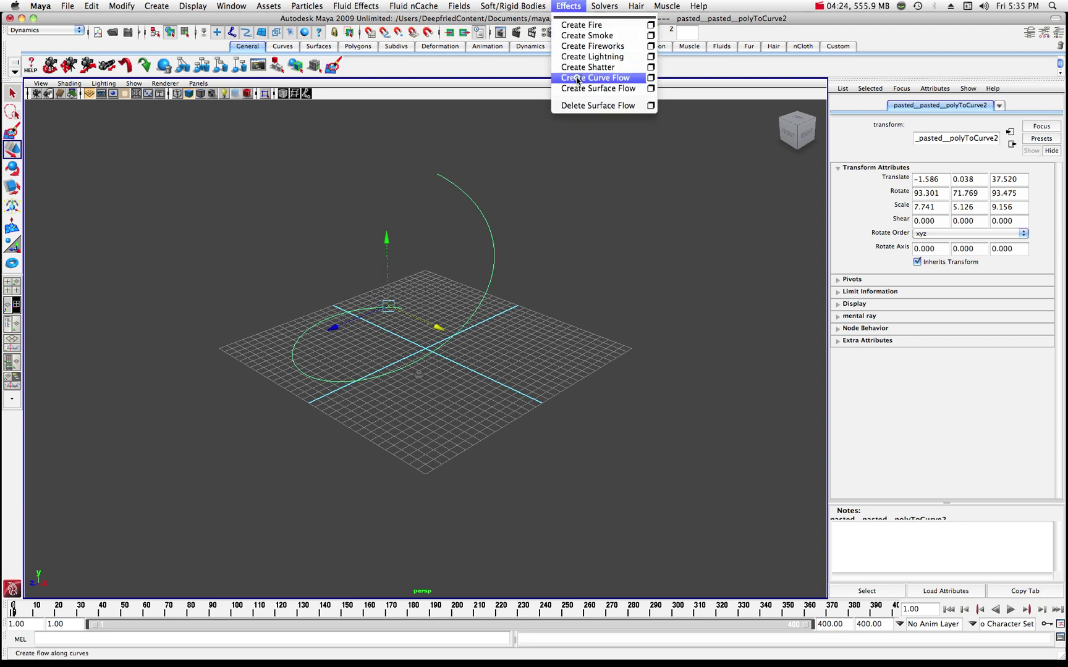
click(650, 78)
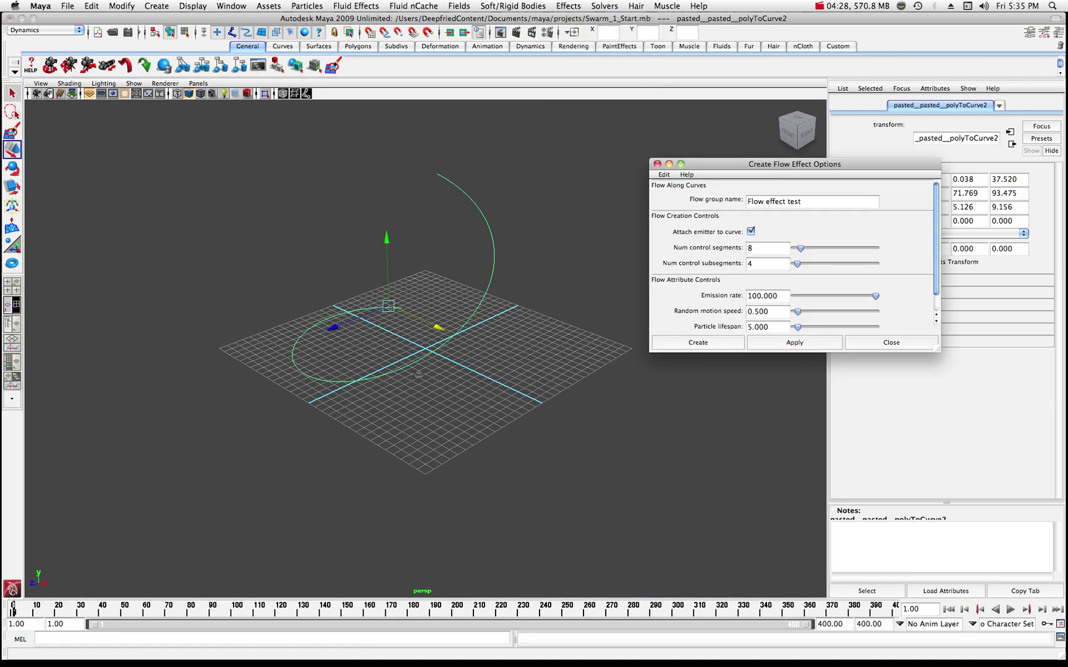
triple_click(776, 201)
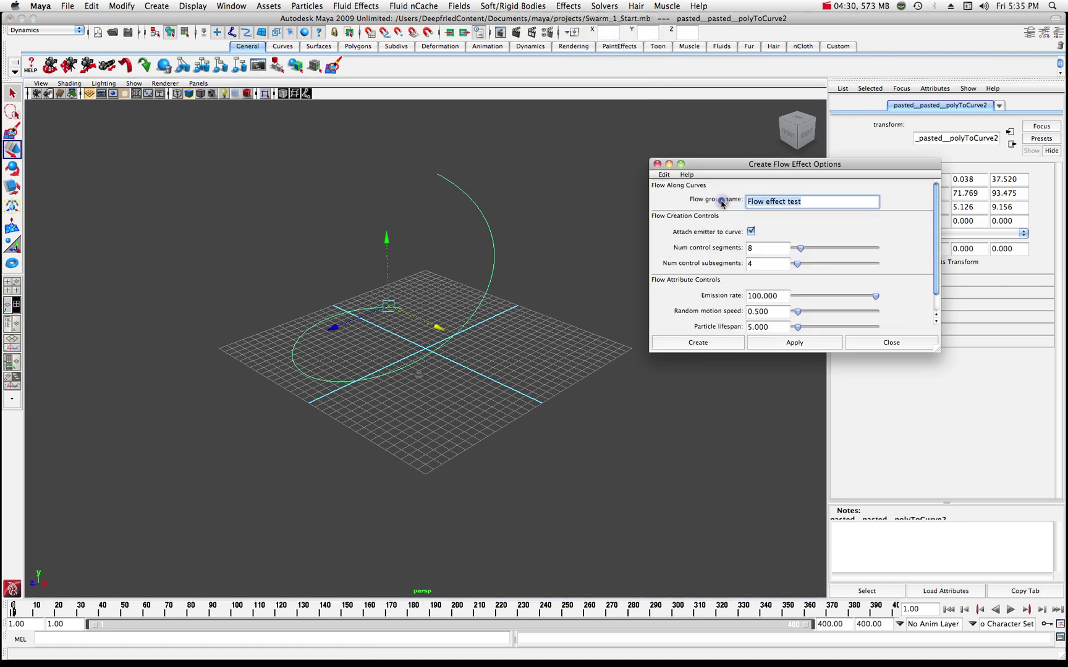
text(Donut Stream)
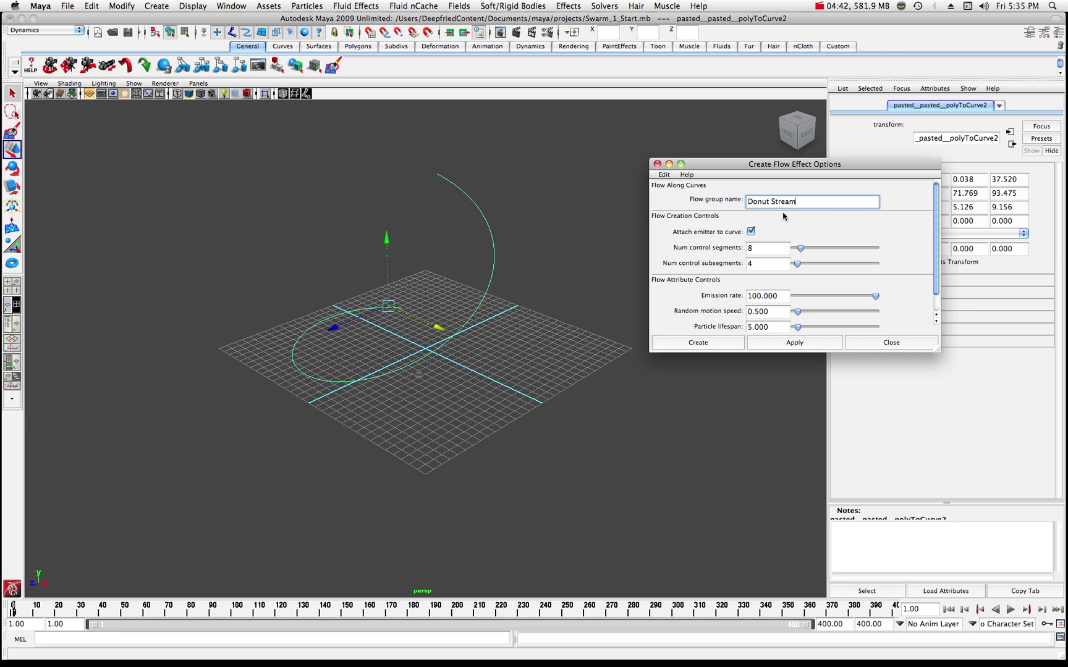
click(759, 248)
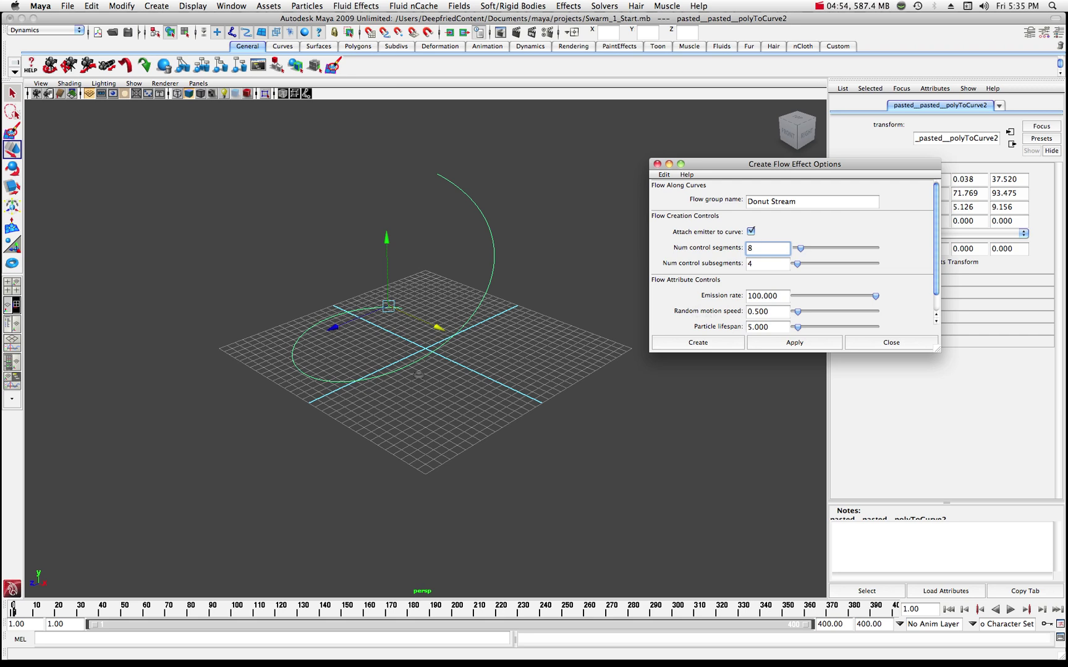
scroll(732, 312, down, 1)
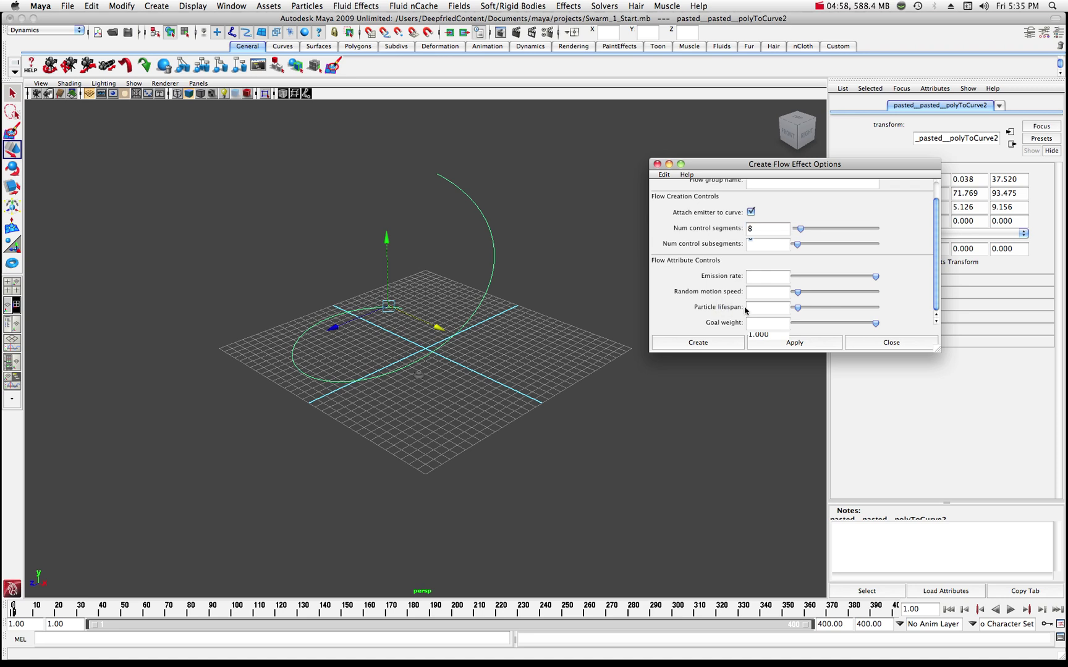
click(748, 310)
click(749, 323)
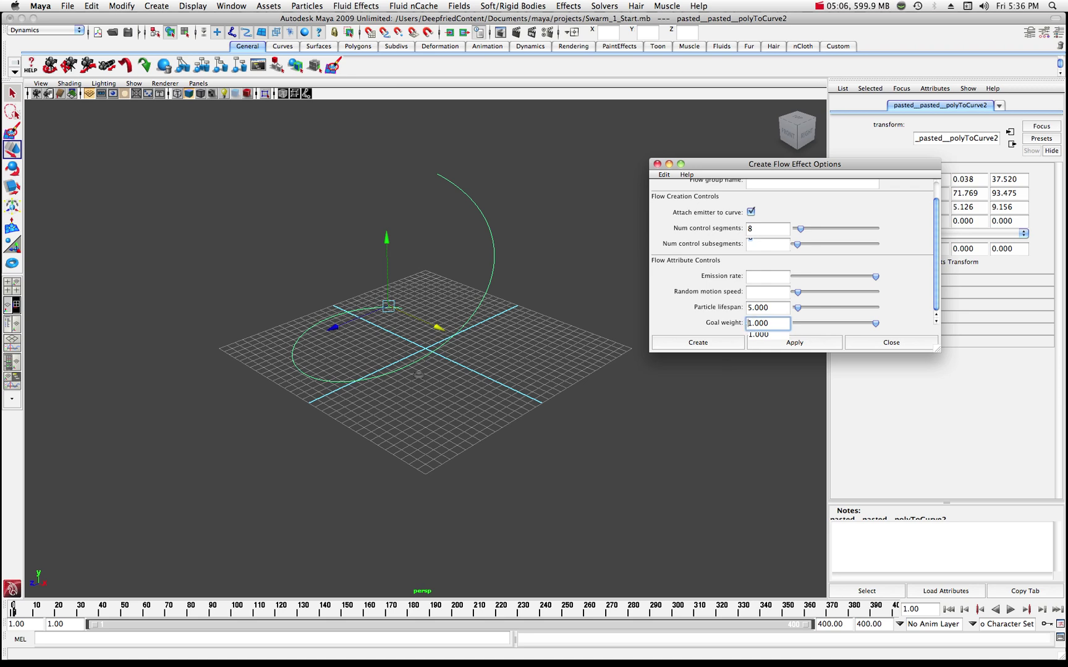
click(710, 344)
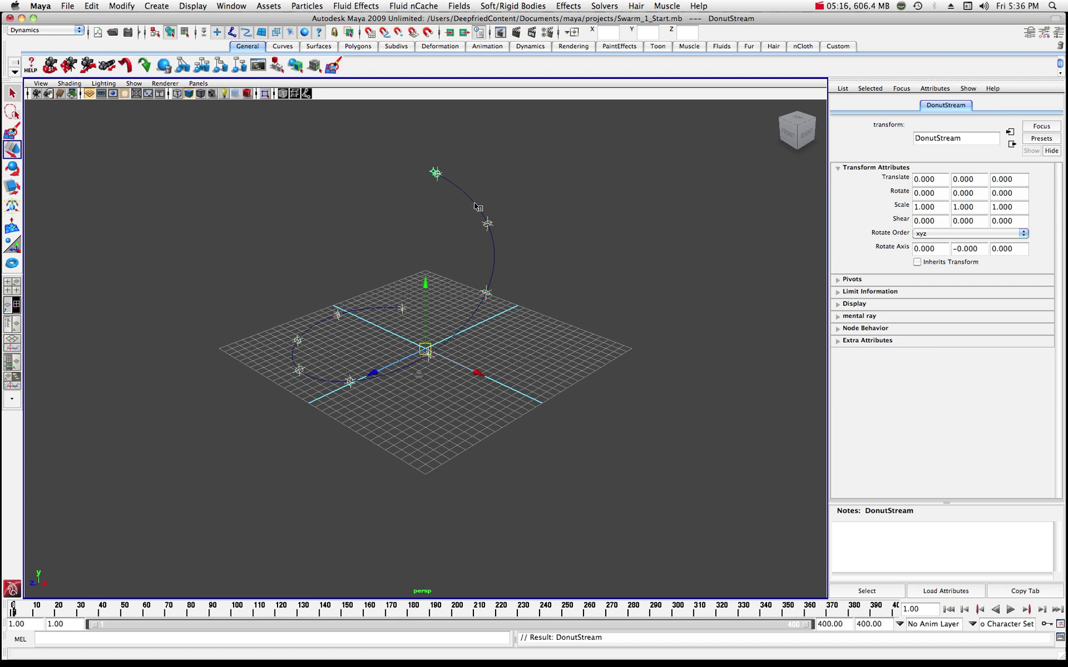
Move the torus away from the flow curve along the X axis to about X 42.5.
click(474, 203)
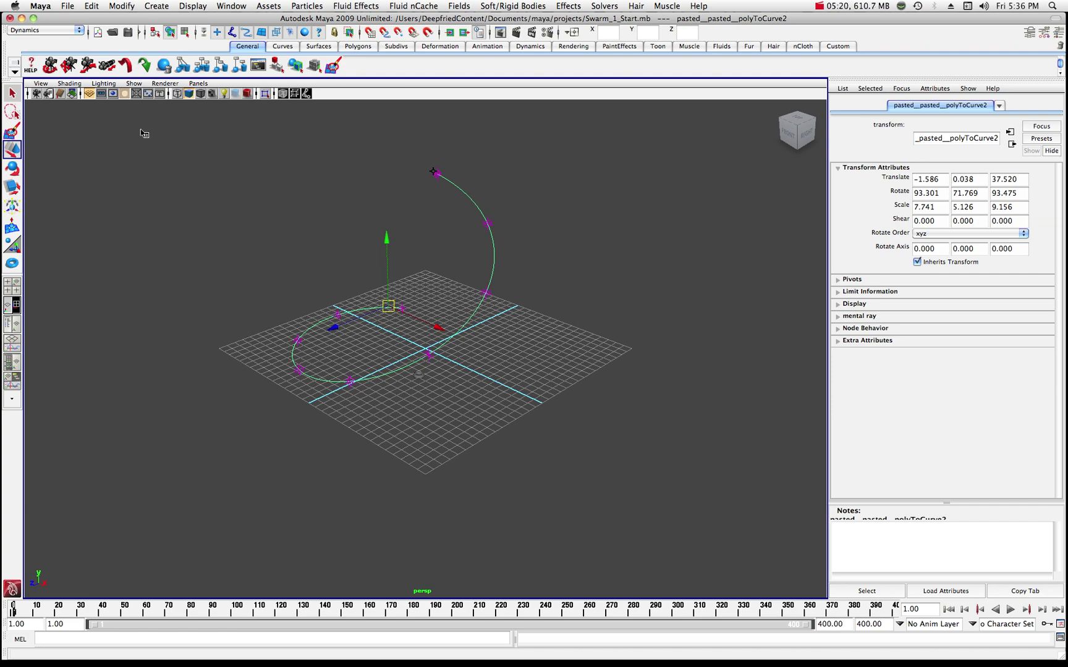
click(67, 68)
scroll(205, 303, up, 5)
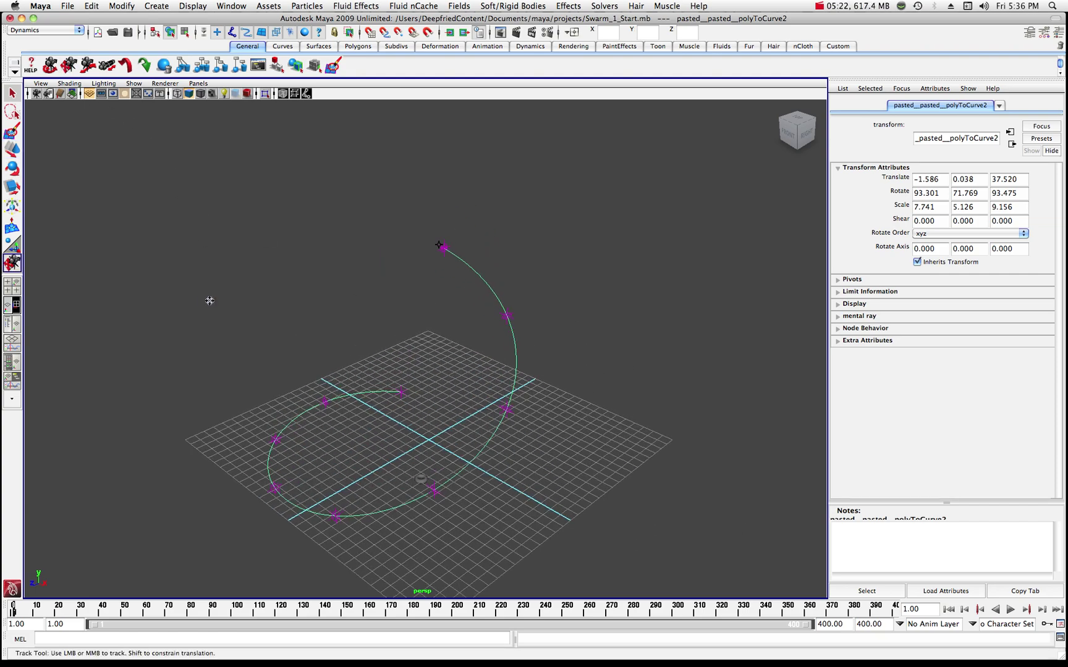
drag(244, 303, 300, 235)
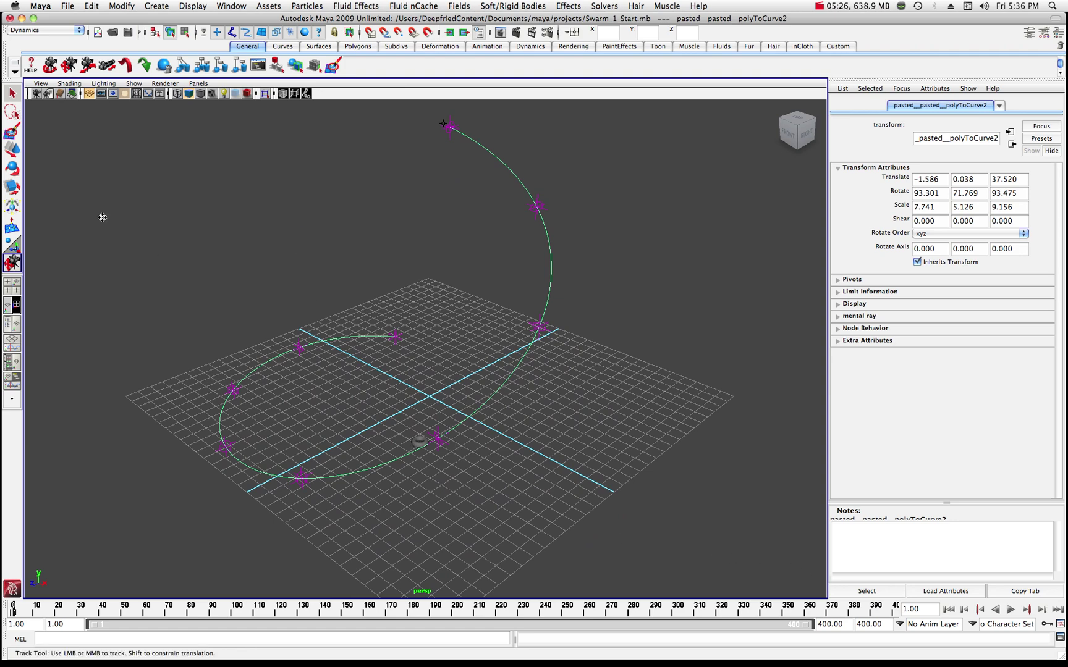
click(11, 93)
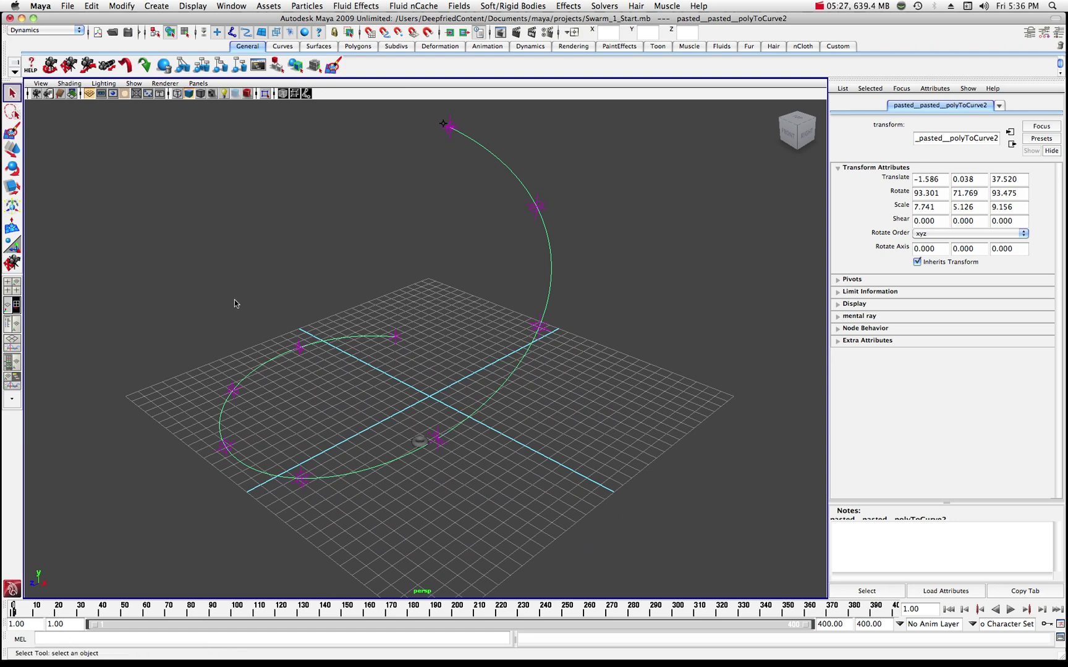
click(416, 440)
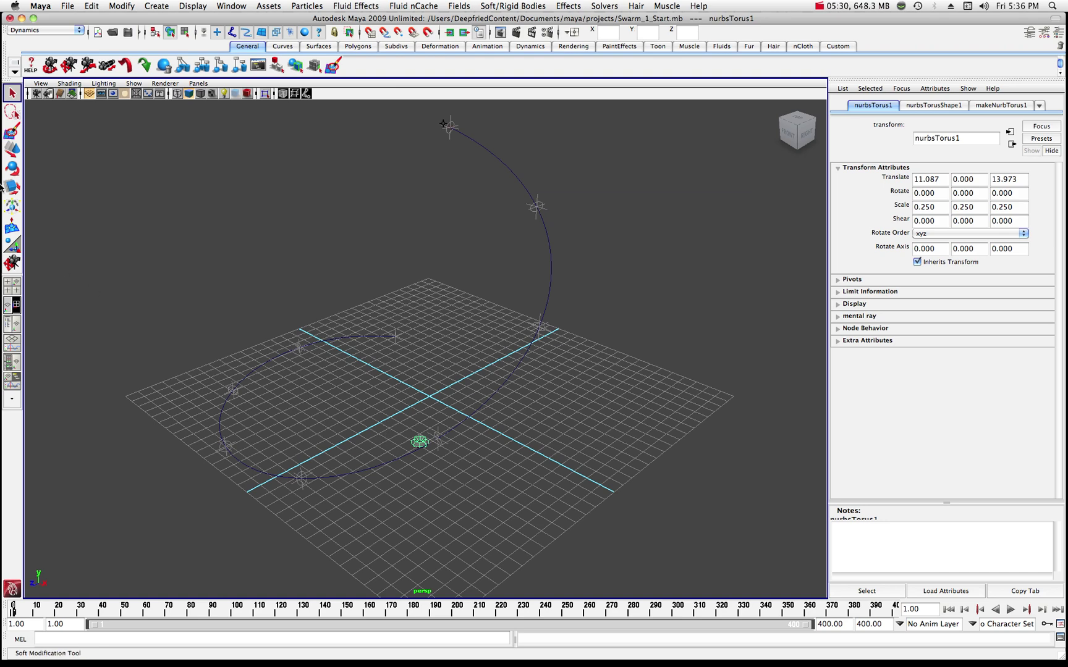
click(12, 148)
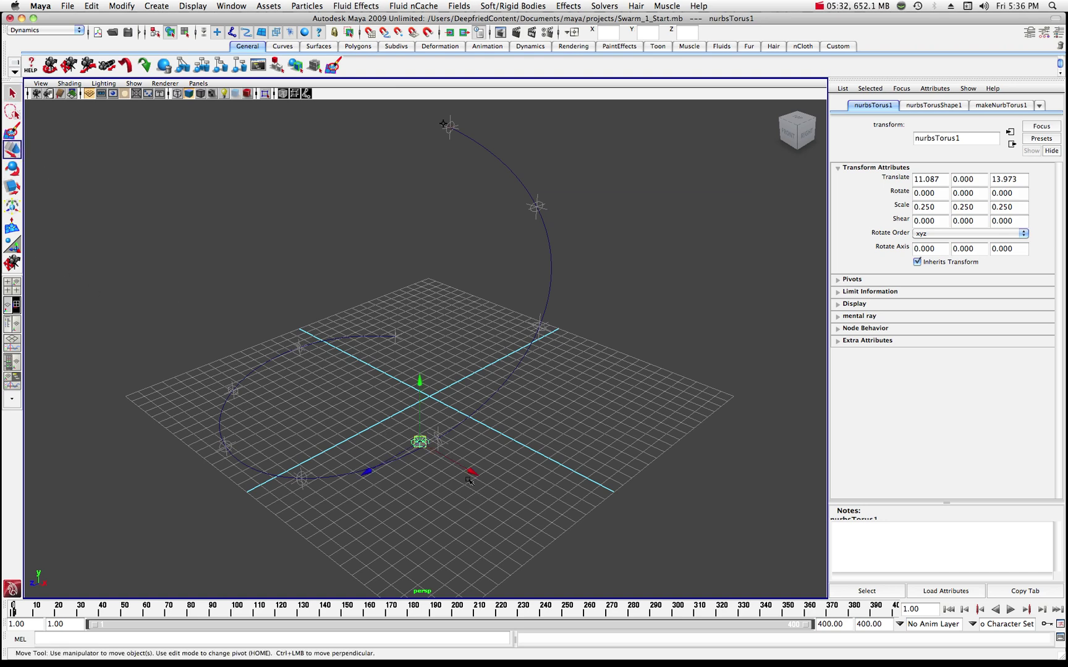
drag(469, 481, 602, 560)
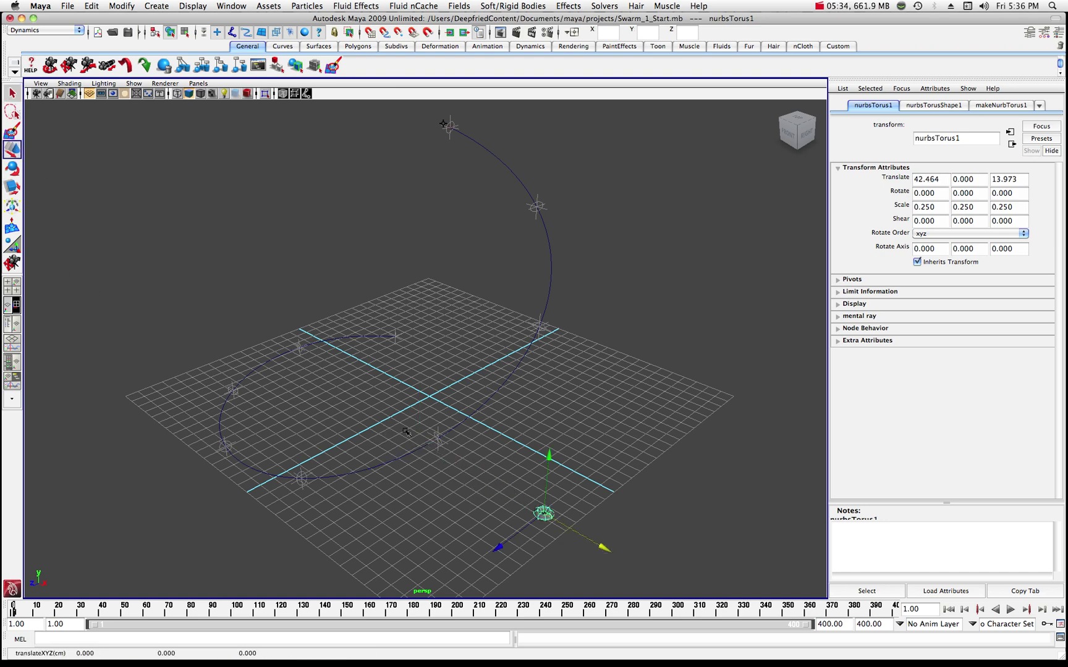
Select the flow curve and preview the particle flow, rewinding to frame 1 and replaying to about frame 31.
click(516, 178)
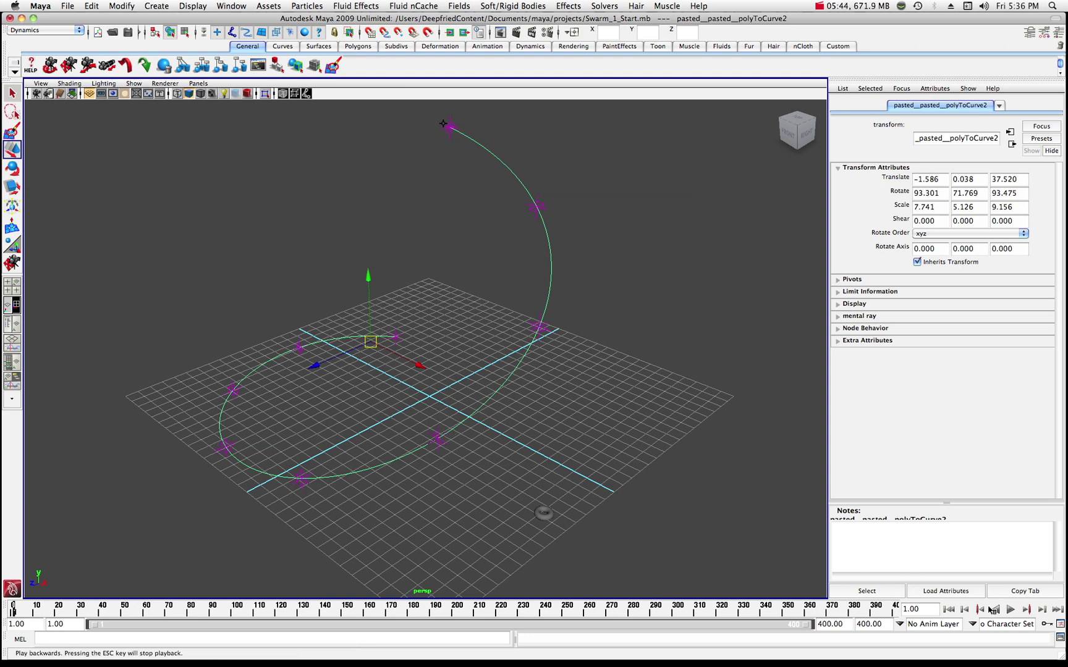
click(1011, 610)
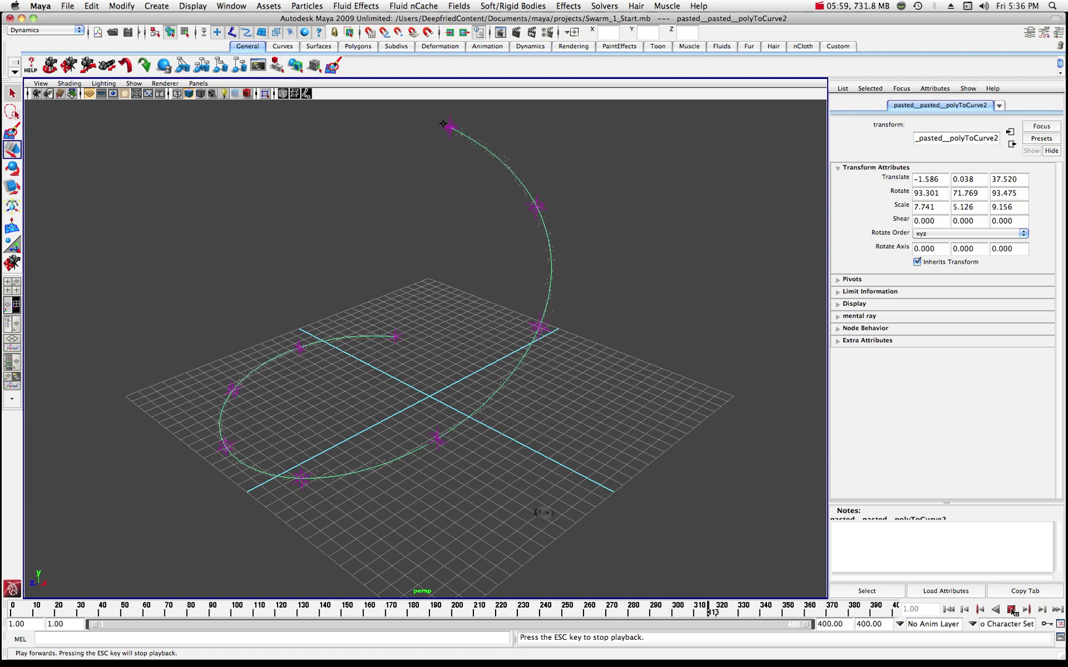
click(1011, 610)
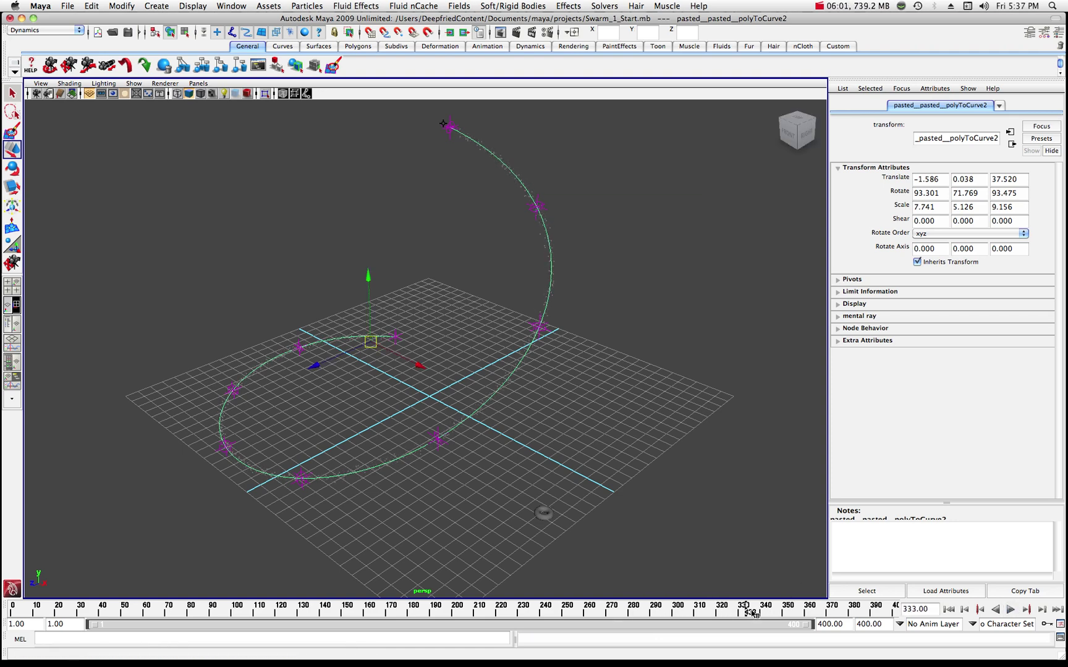
drag(754, 615, 10, 609)
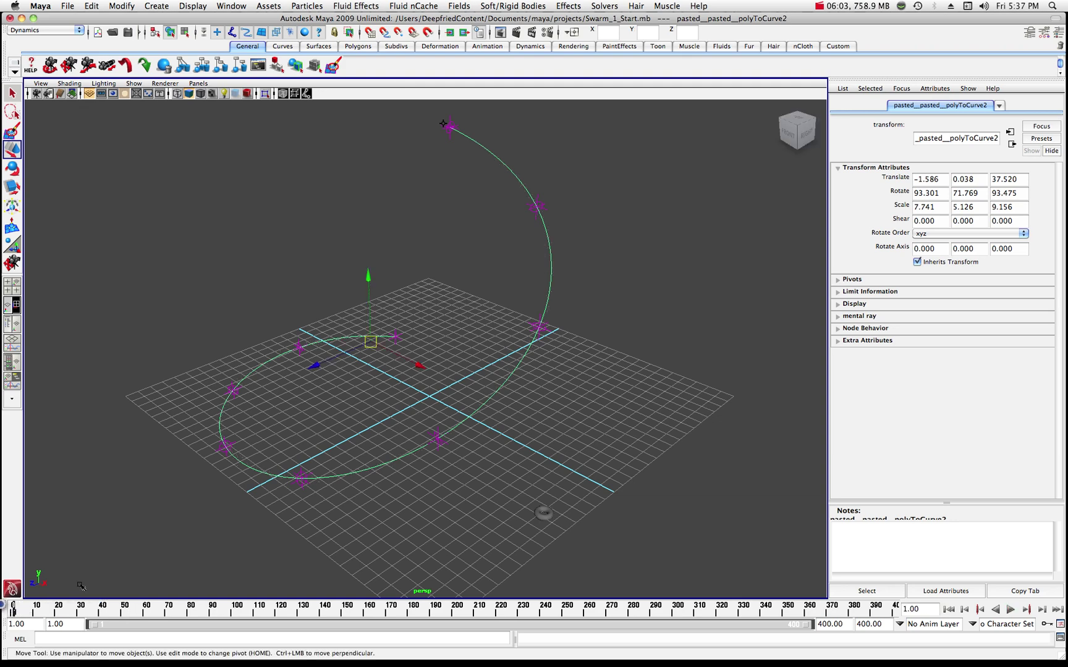
click(1010, 610)
click(1012, 610)
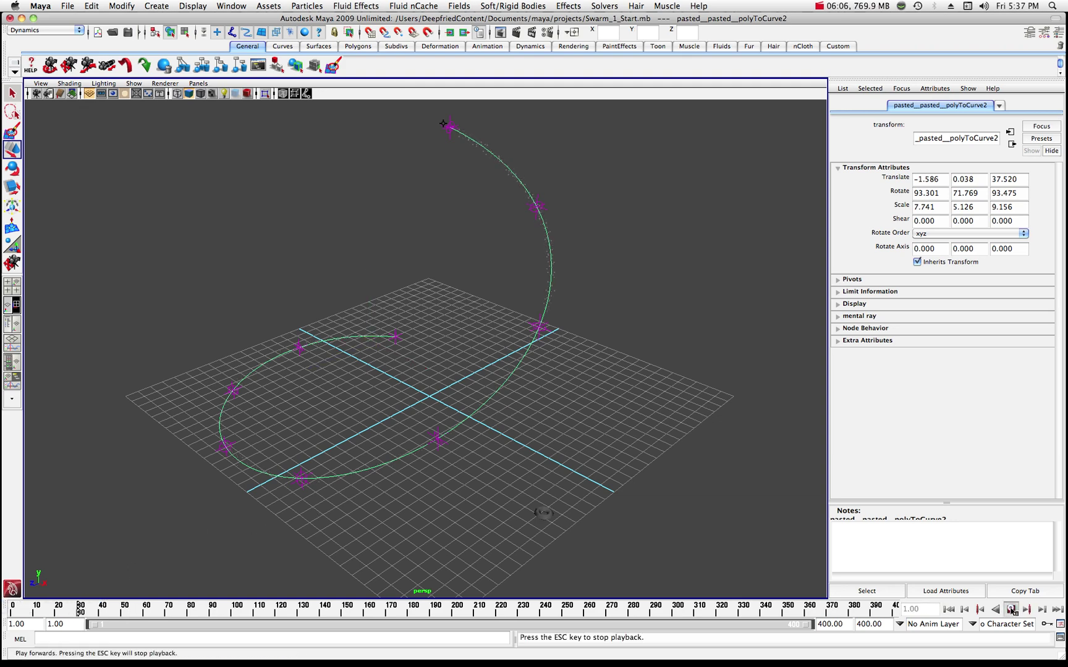
Select the DonutStream_particle object on the curve and play the simulation on to about frame 151.
scroll(618, 261, up, 1)
scroll(618, 262, up, 3)
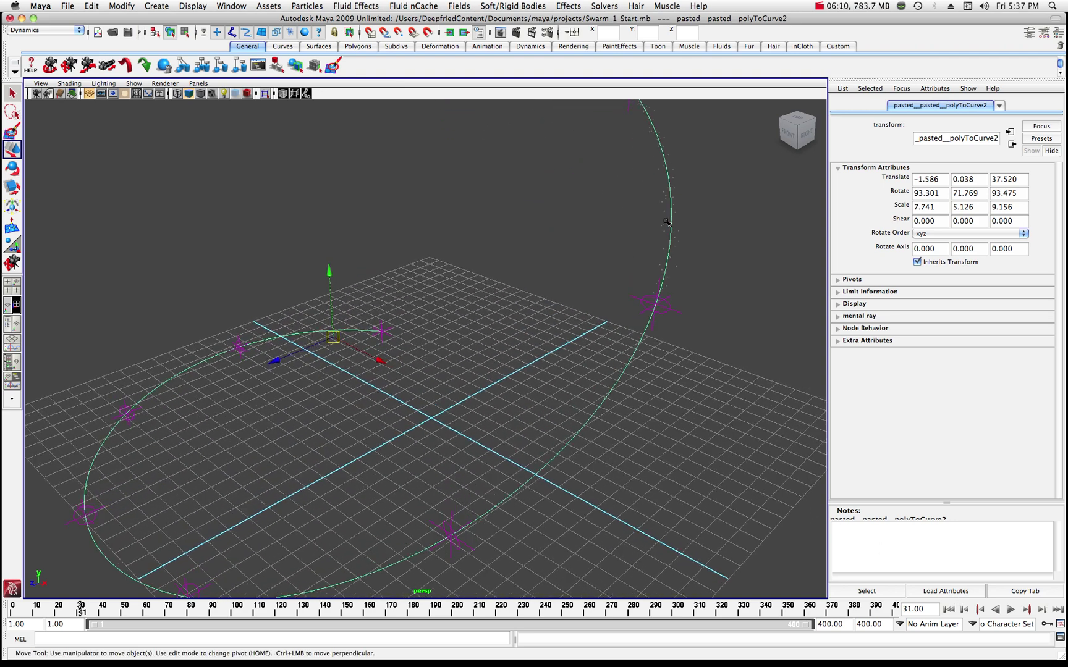
click(666, 222)
scroll(622, 286, down, 5)
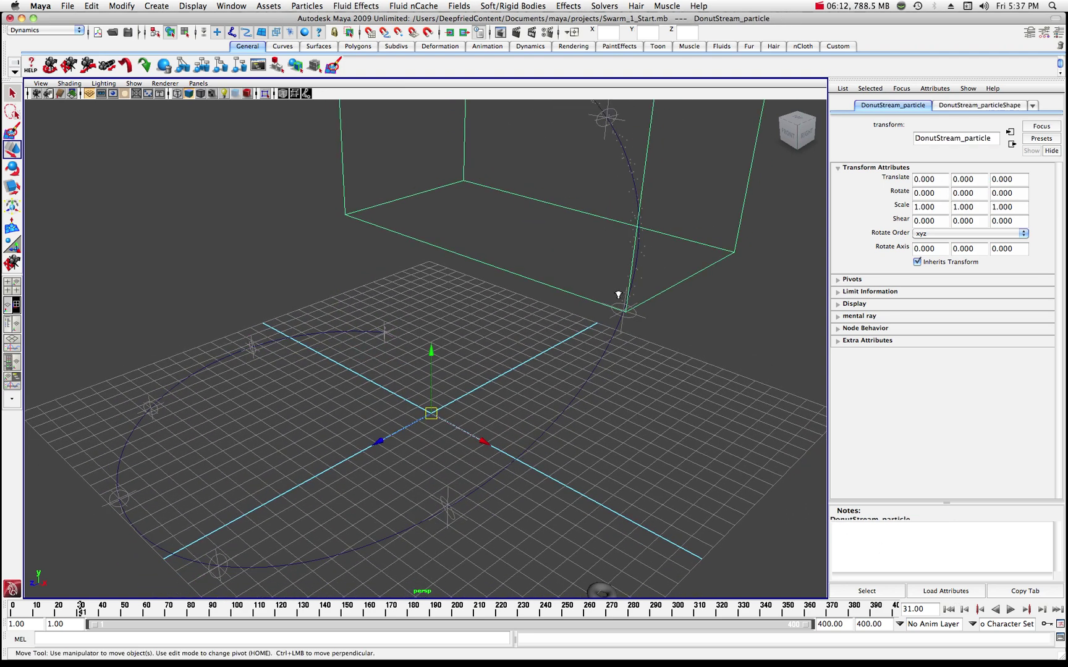
scroll(542, 232, down, 1)
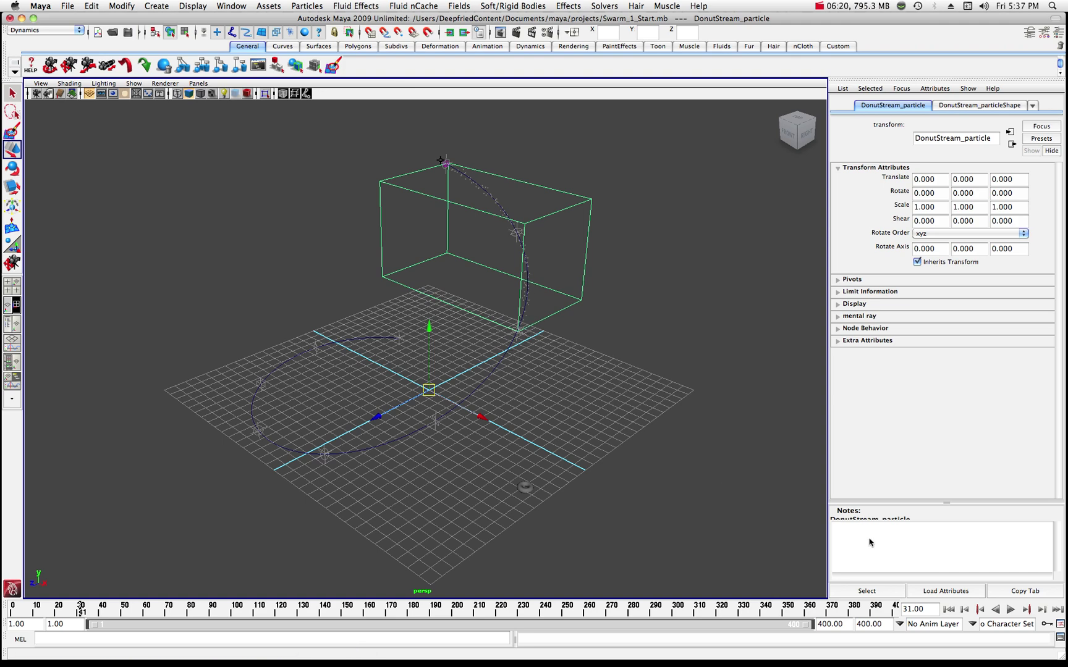
click(1011, 611)
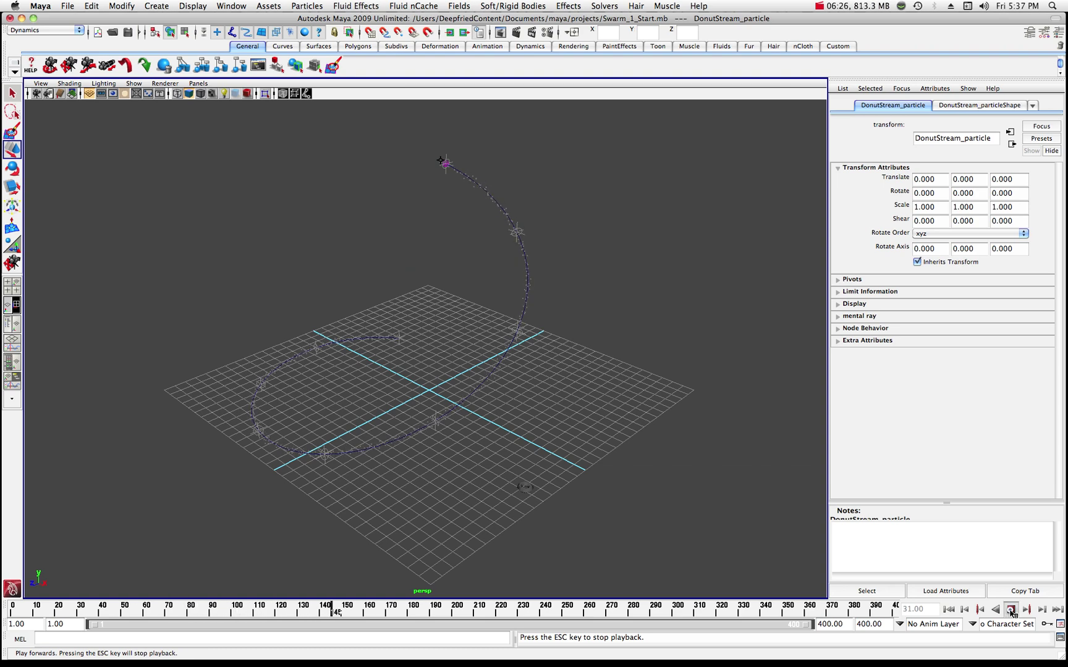
click(1011, 611)
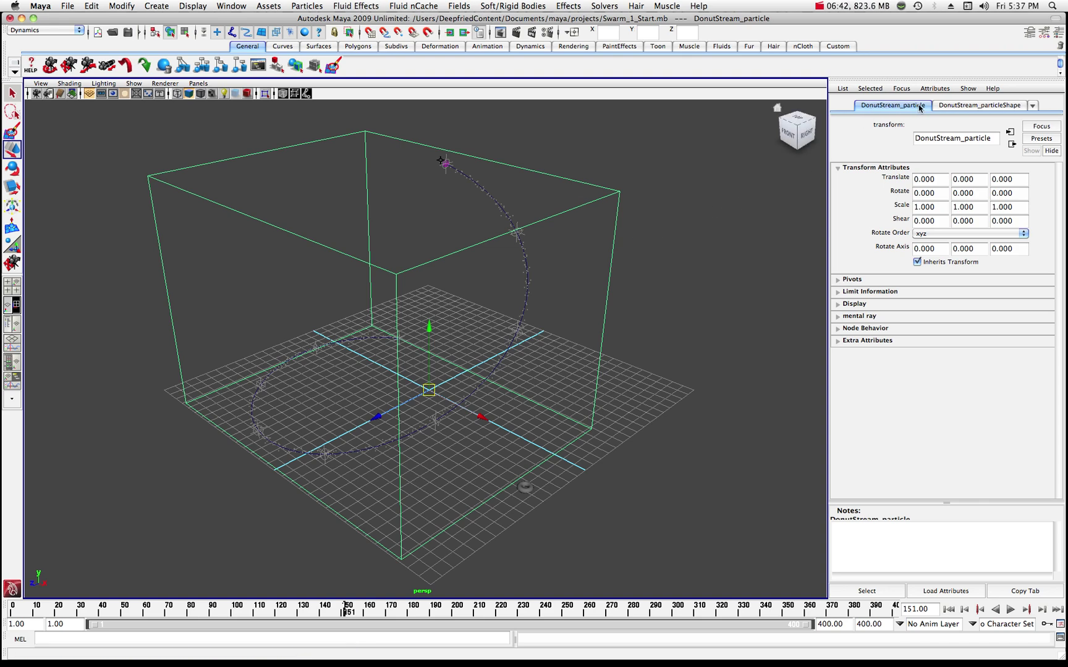
Deselect and reselect the flow particles, and examine the attributes of their particle shape and transform.
click(615, 194)
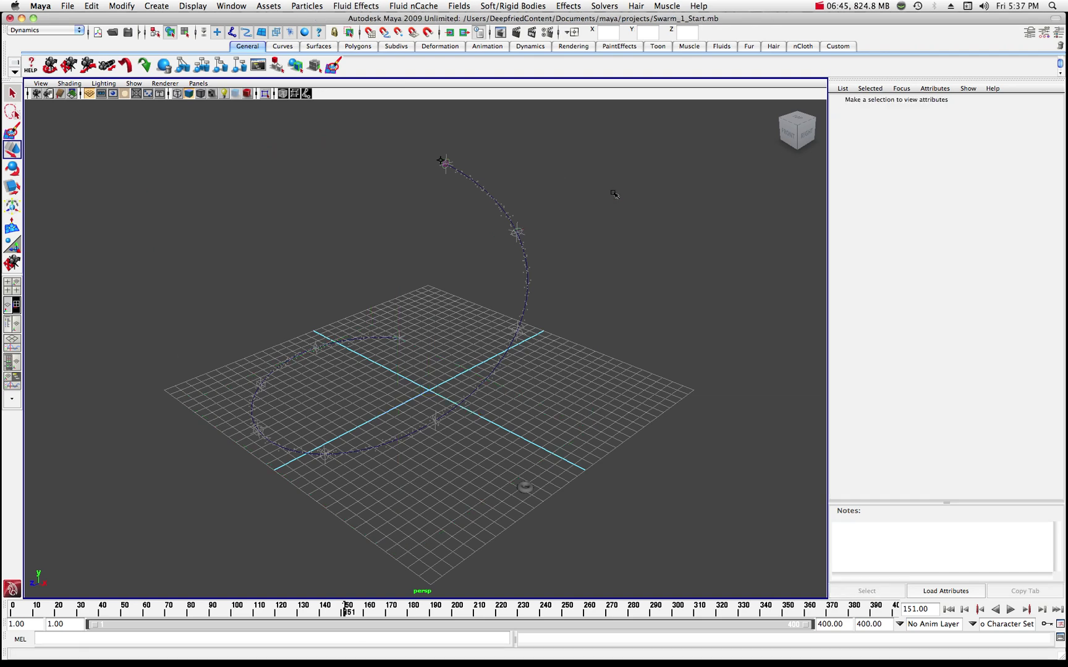
click(512, 225)
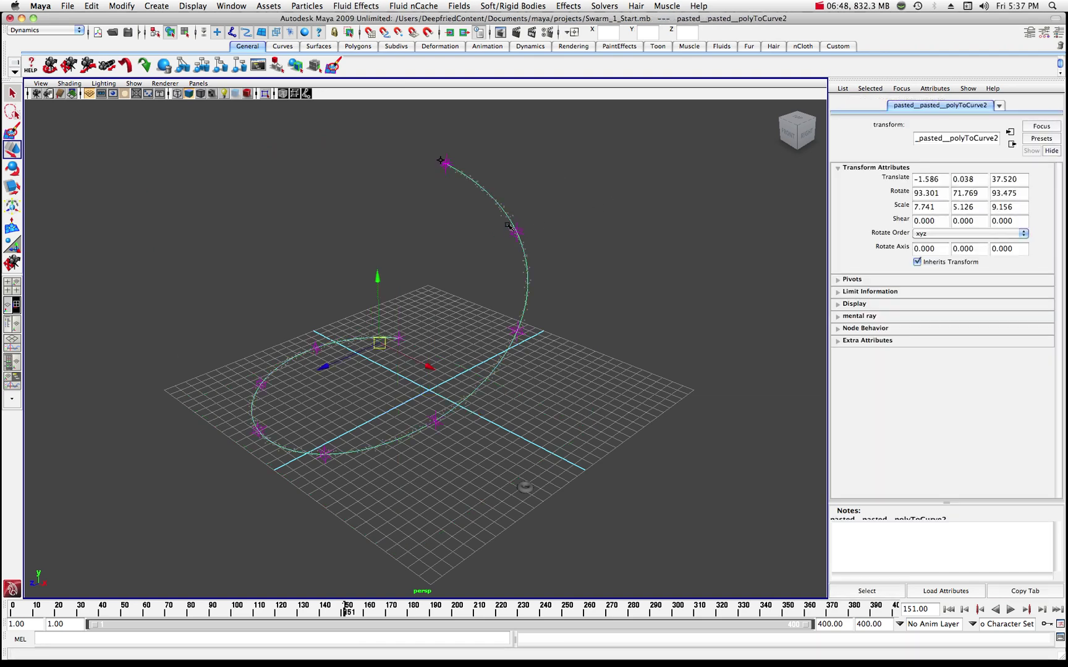
click(502, 216)
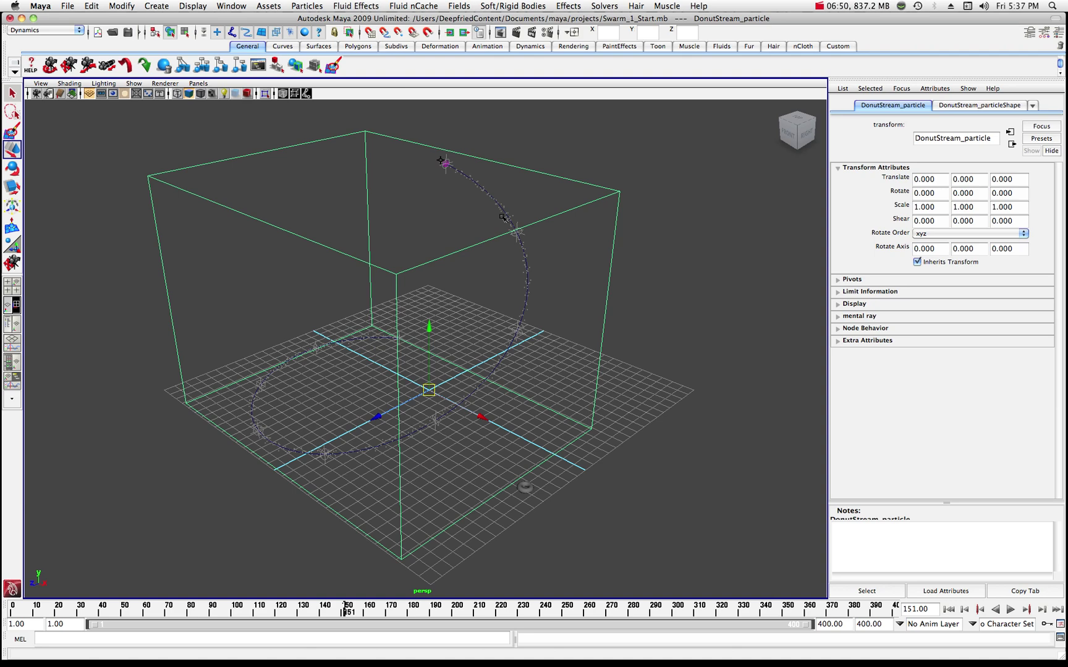
click(979, 107)
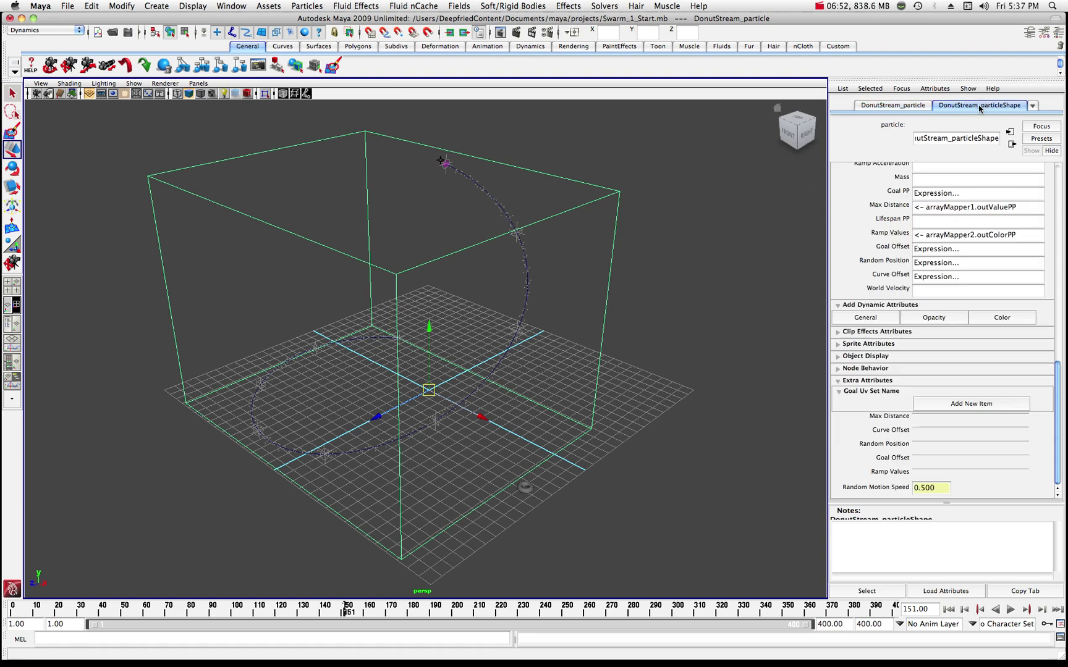
click(913, 109)
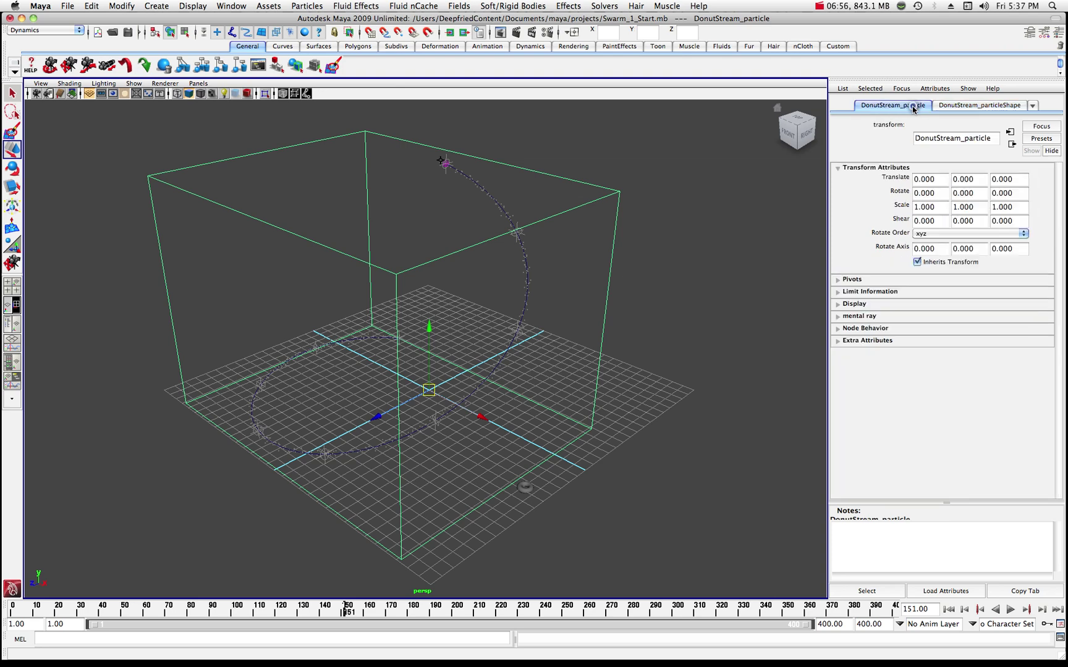
Examine the extra attributes of the flow particles' transform and particle shape, and inspect the flow curve's attributes.
click(839, 342)
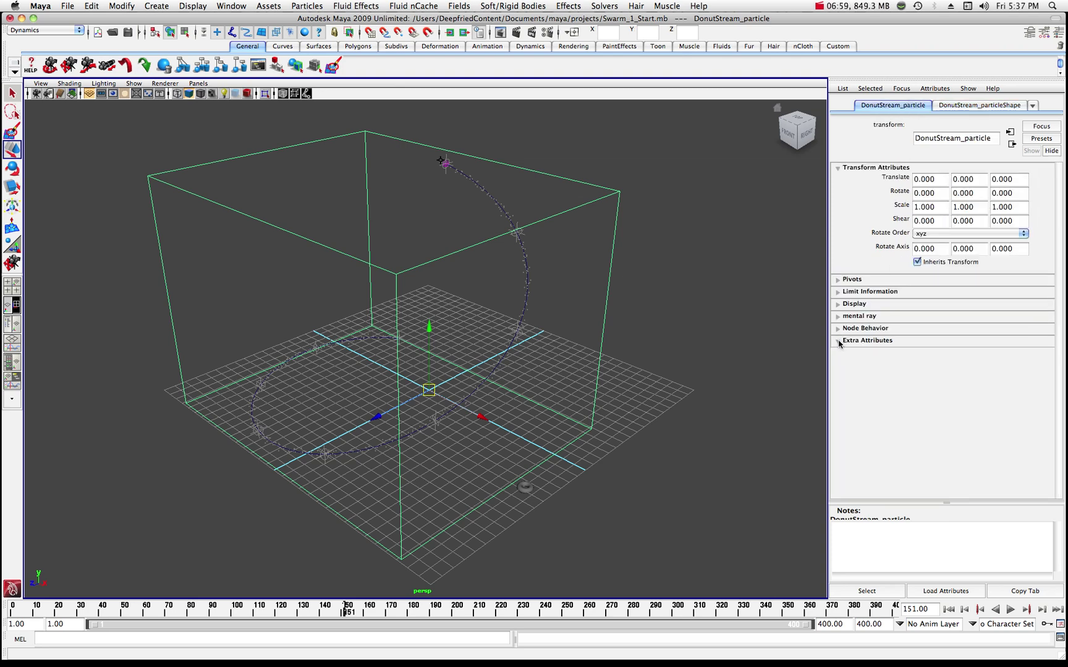
click(971, 106)
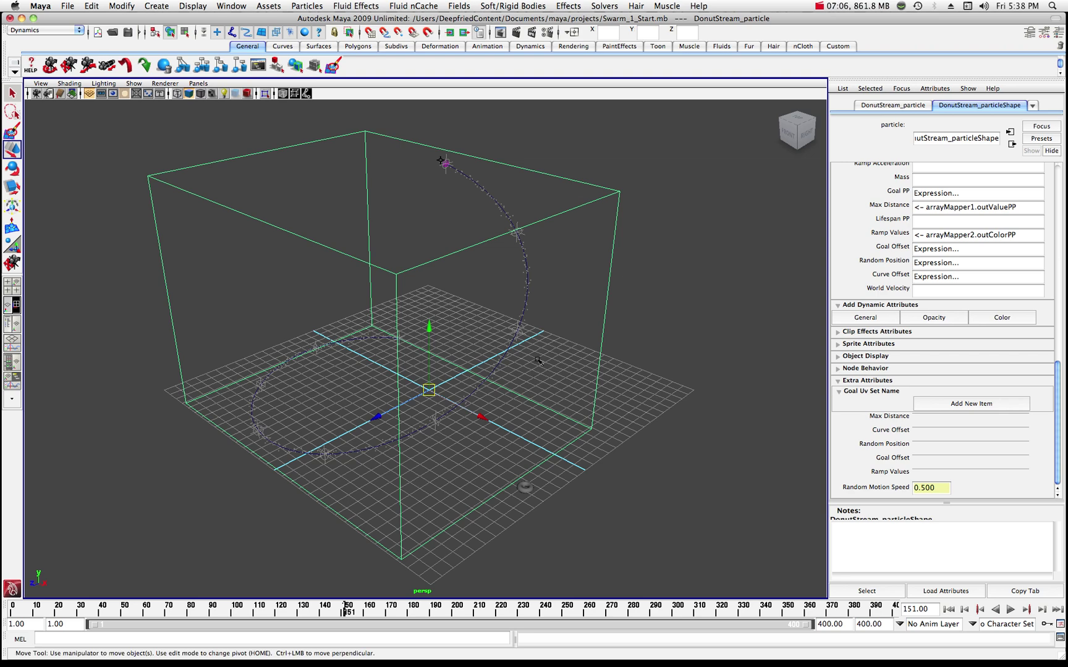
click(526, 303)
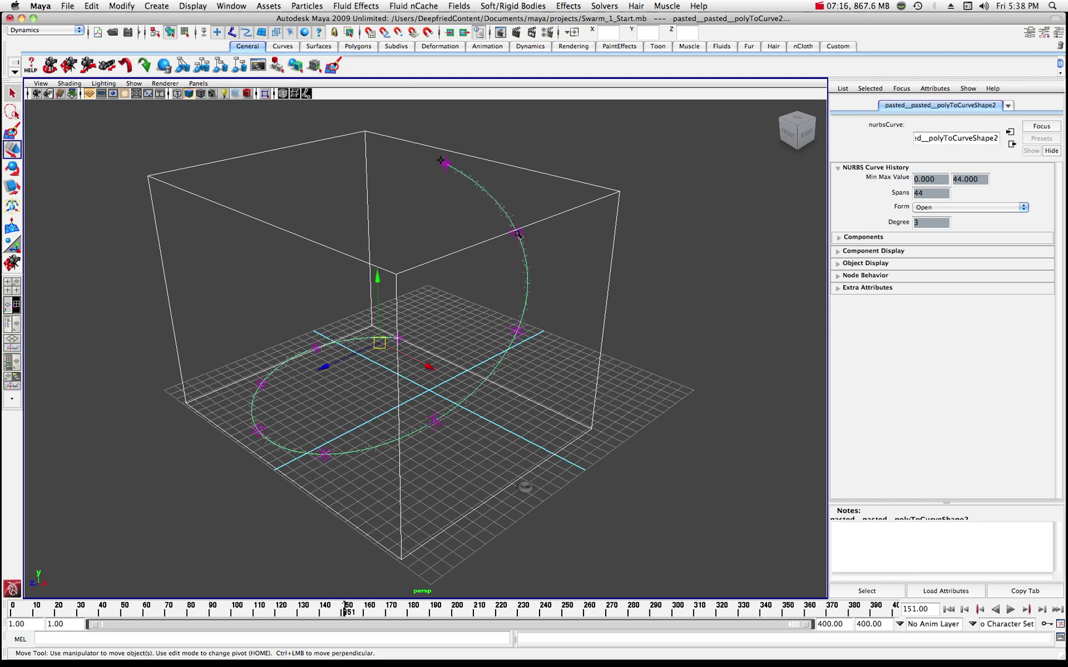
click(447, 197)
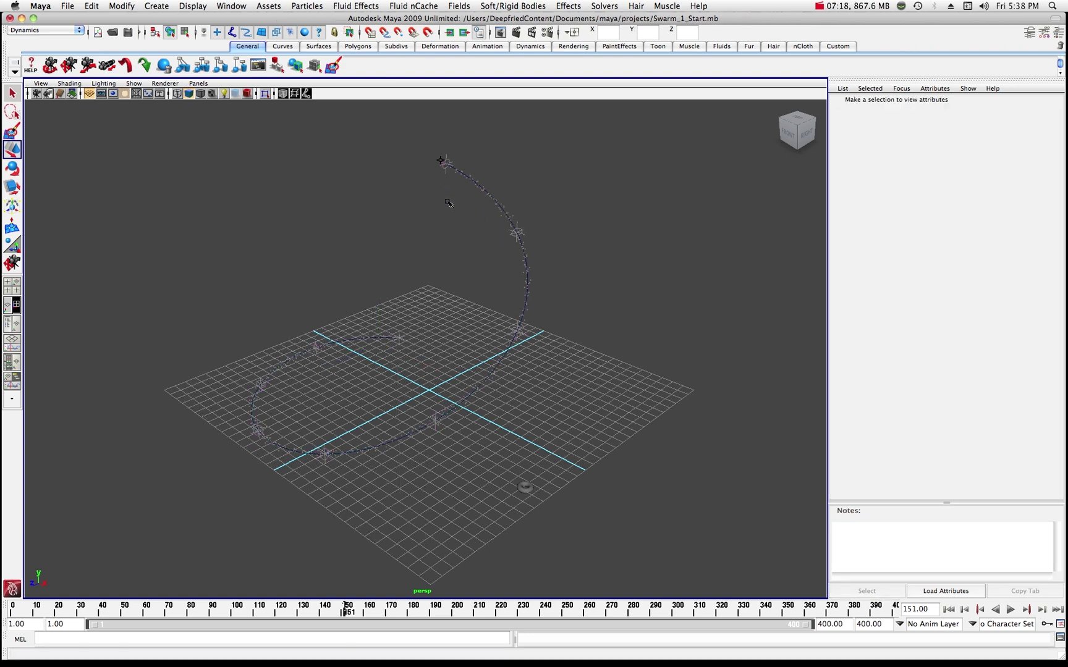
Scale up control_Circle_1, the second control circle from the raised end of the flow curve, uniformly to widen the stream there.
click(510, 236)
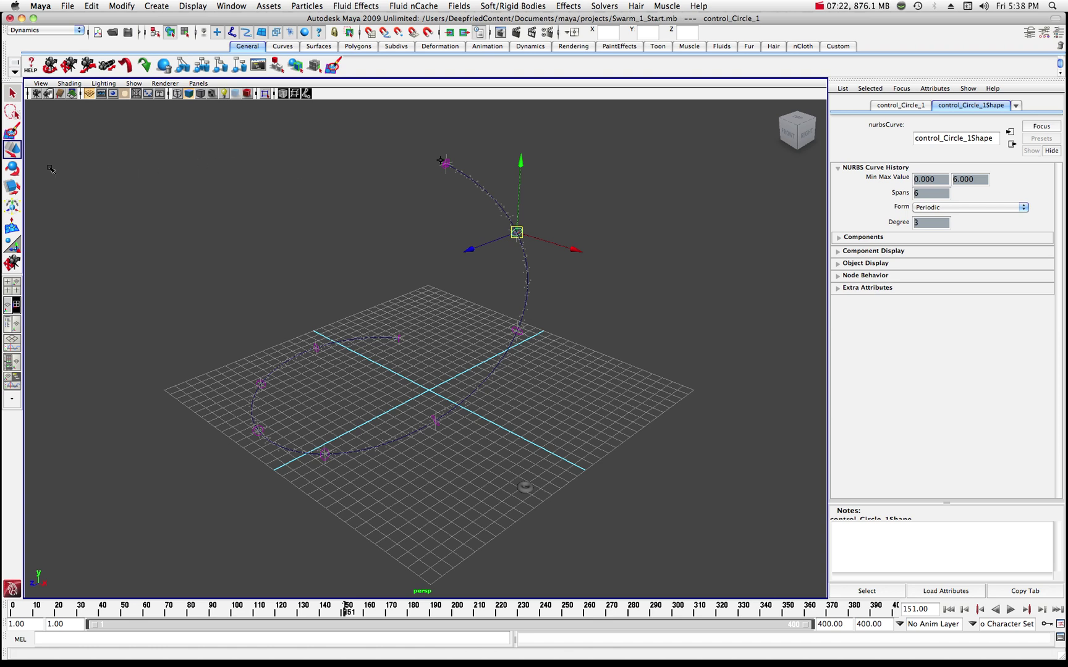
click(12, 187)
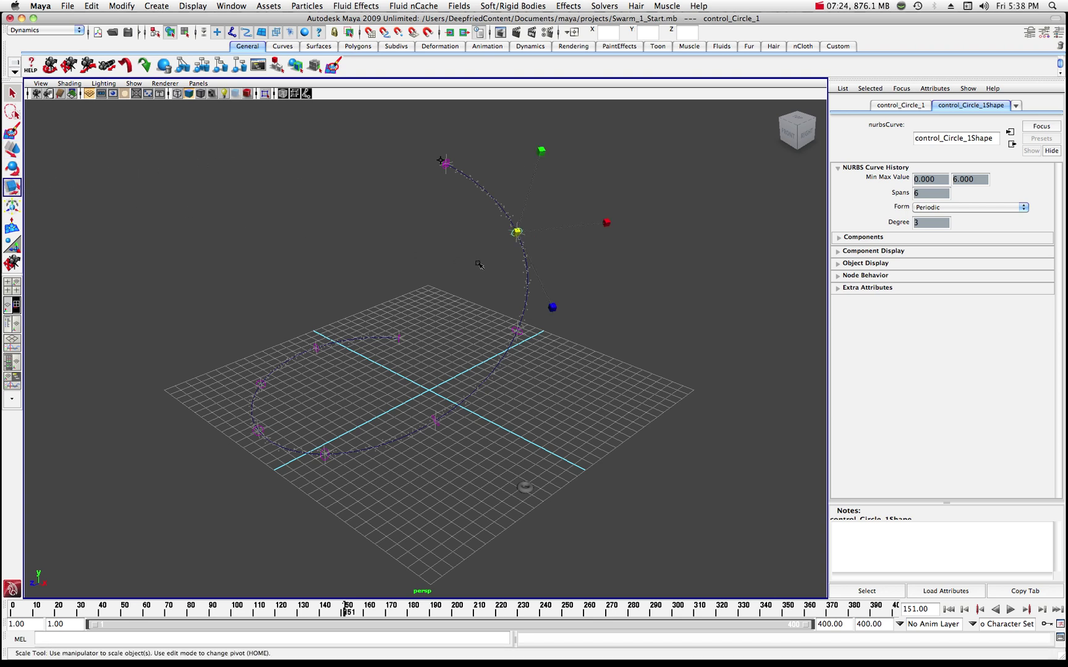
drag(518, 233, 595, 152)
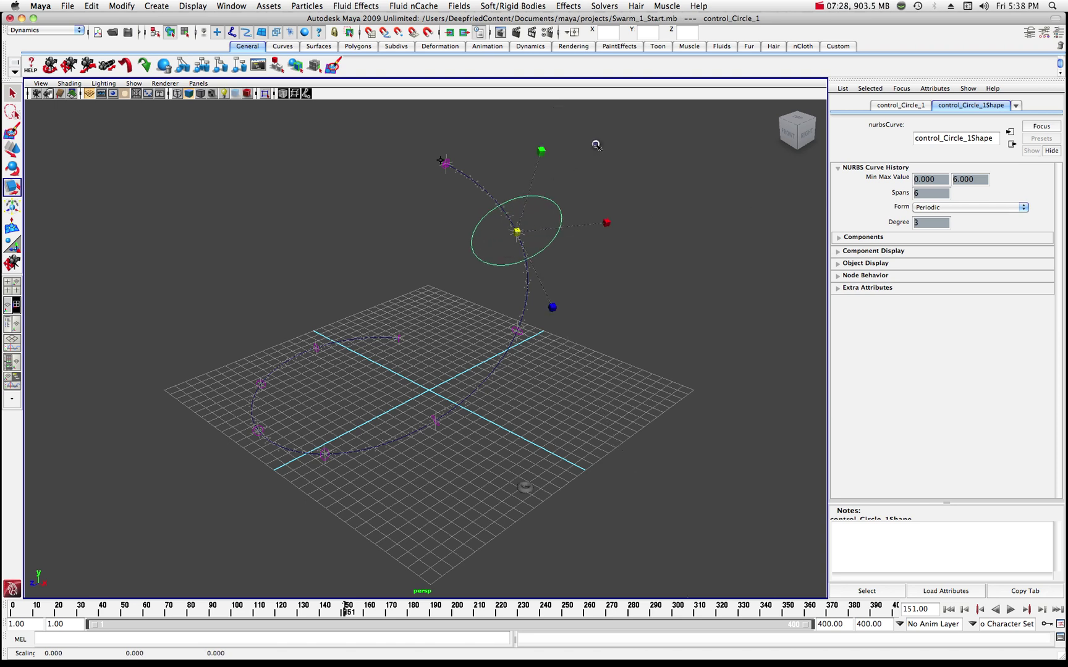
Rewind to frame 1, replay the particle flow through the enlarged control circle to about frame 30, and clear the selection.
drag(183, 607, 4, 614)
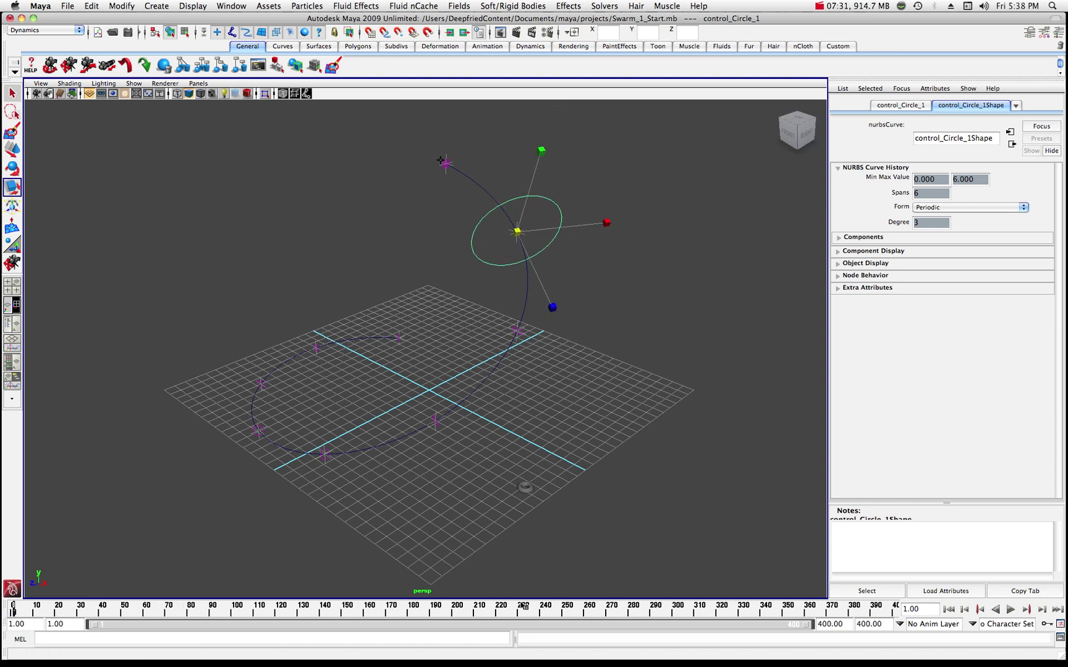
click(1010, 610)
click(1010, 610)
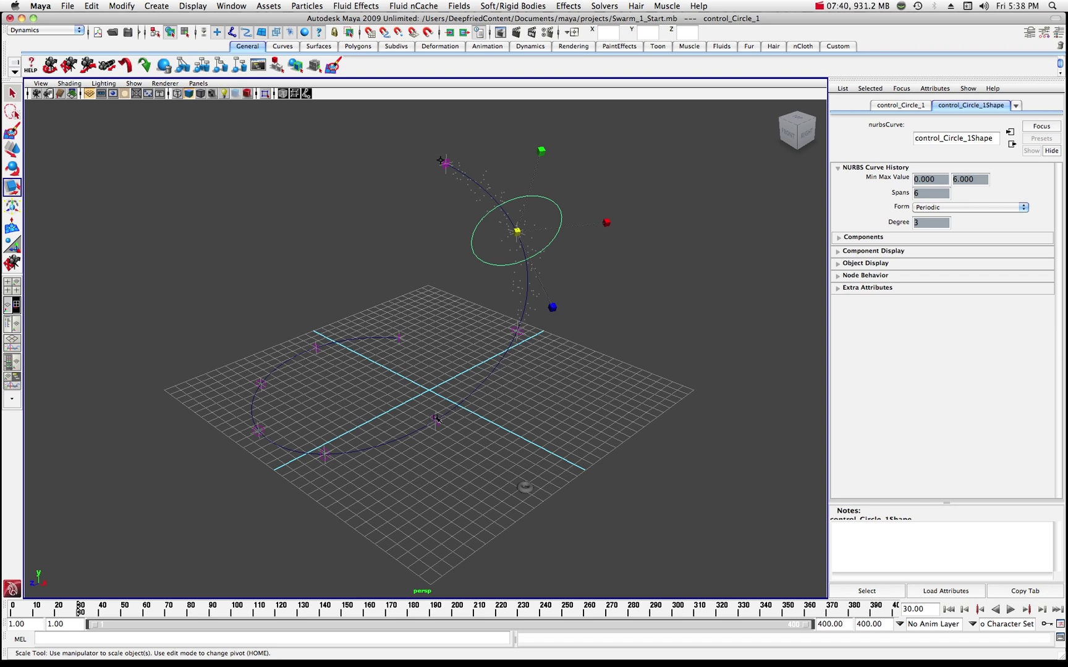
click(556, 398)
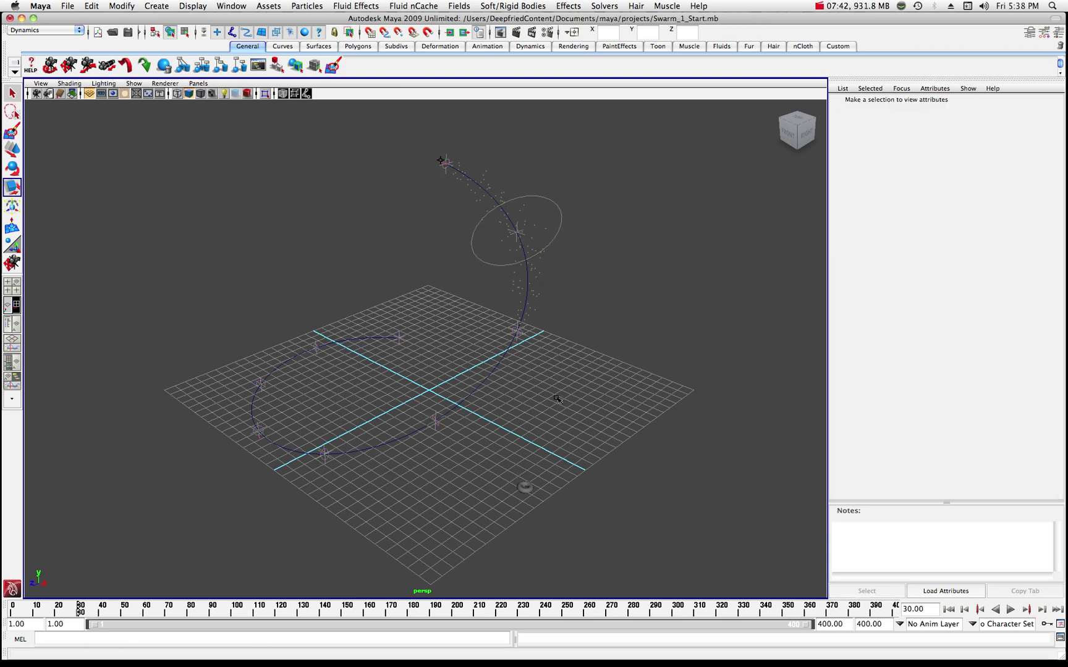
Create a particle instancer named Donut Stream from nurbsTorus1 and the DonutStream group, selecting both in the Outliner and closing it when done.
click(522, 488)
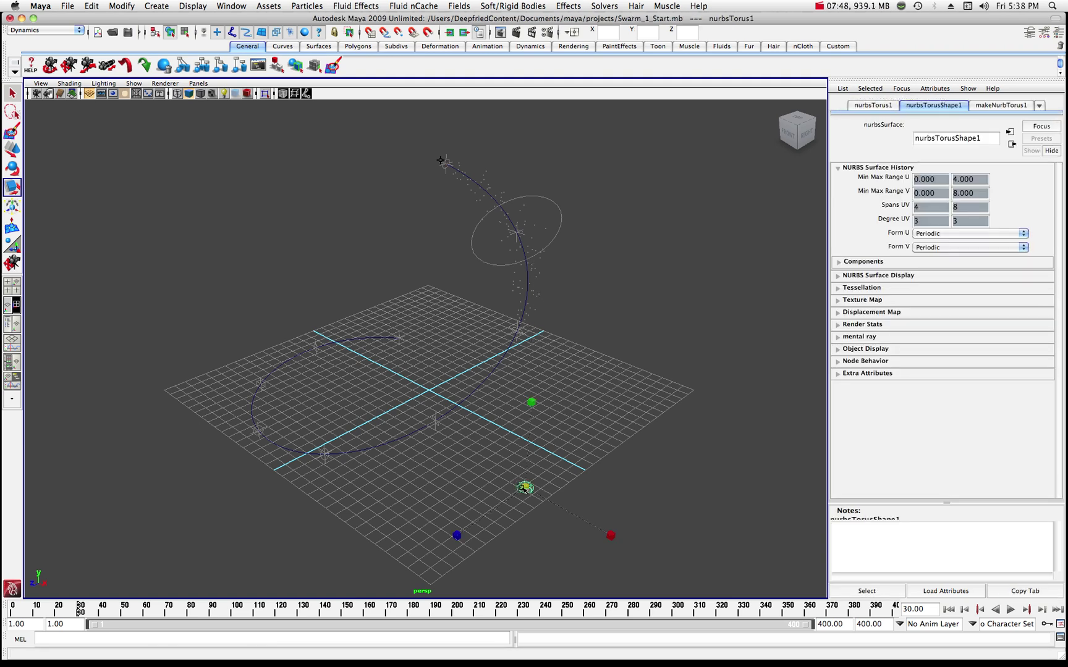
click(13, 94)
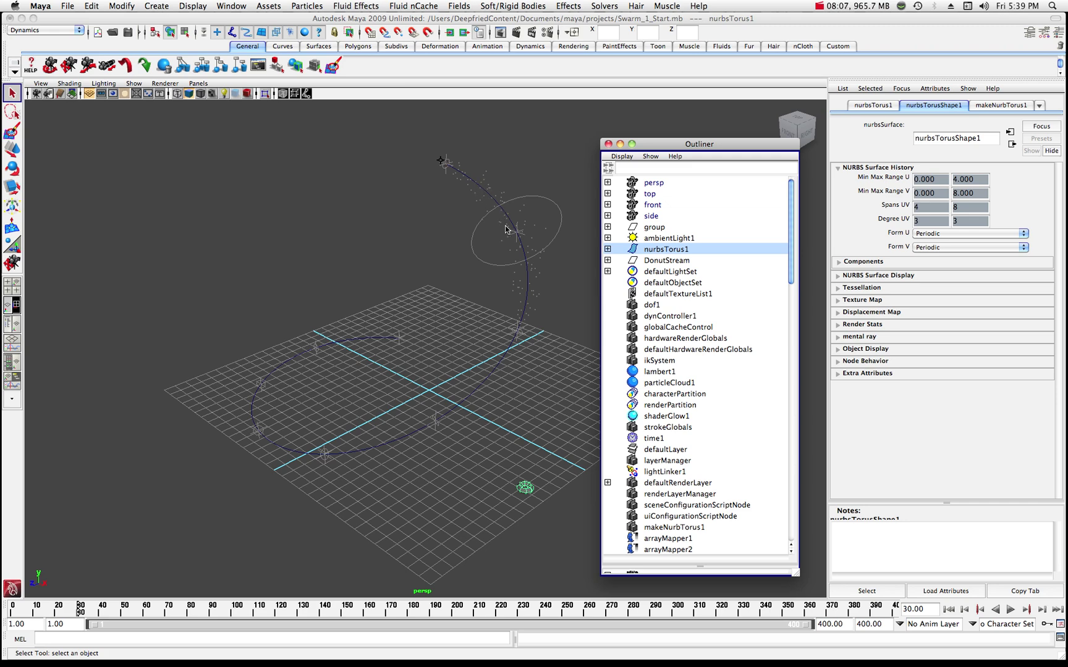
click(528, 279)
click(533, 272)
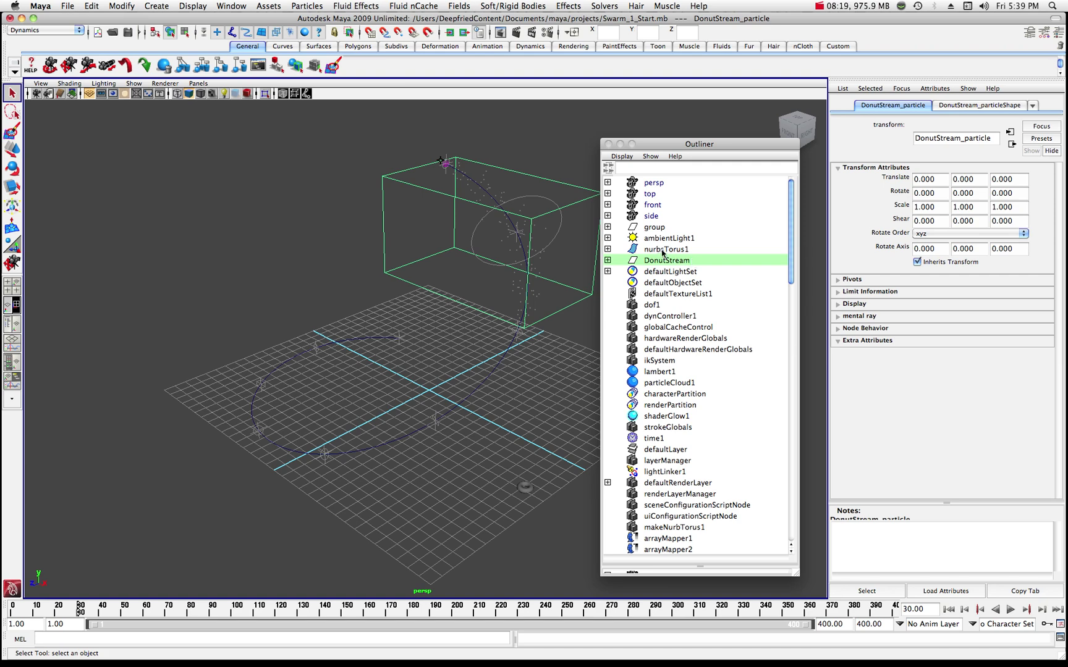
click(525, 490)
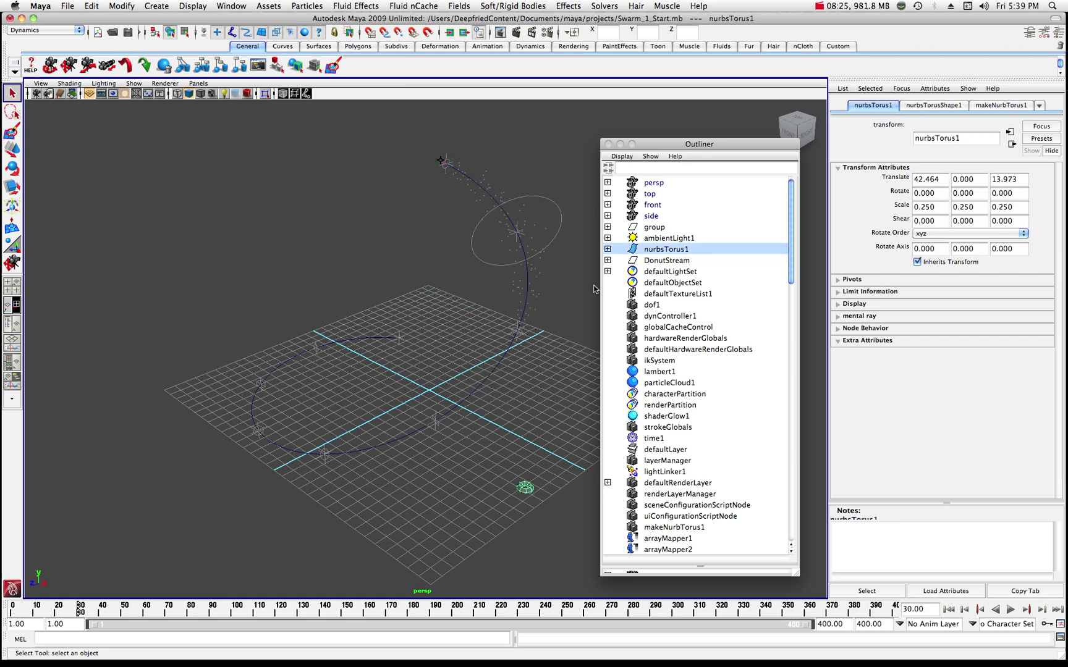
ctrl+click(658, 263)
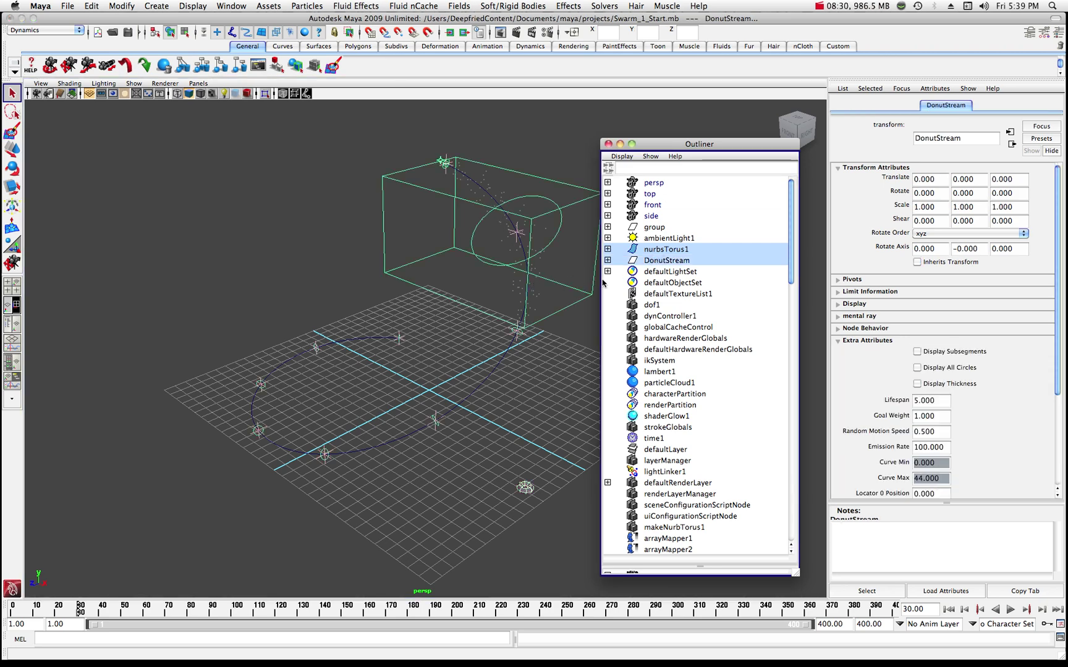
click(308, 6)
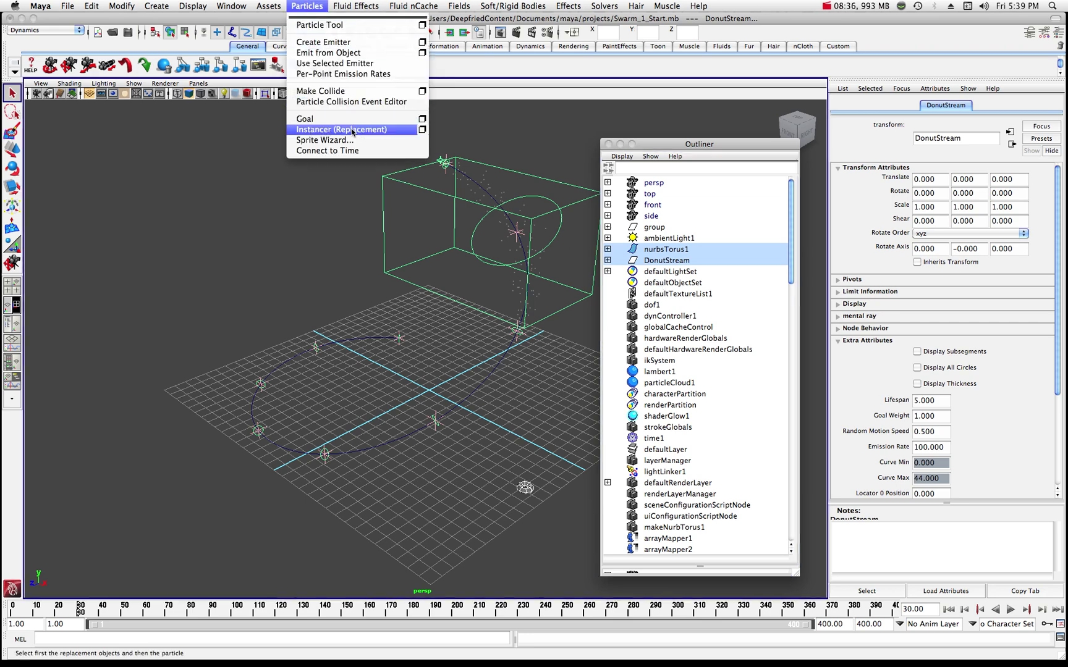
click(422, 131)
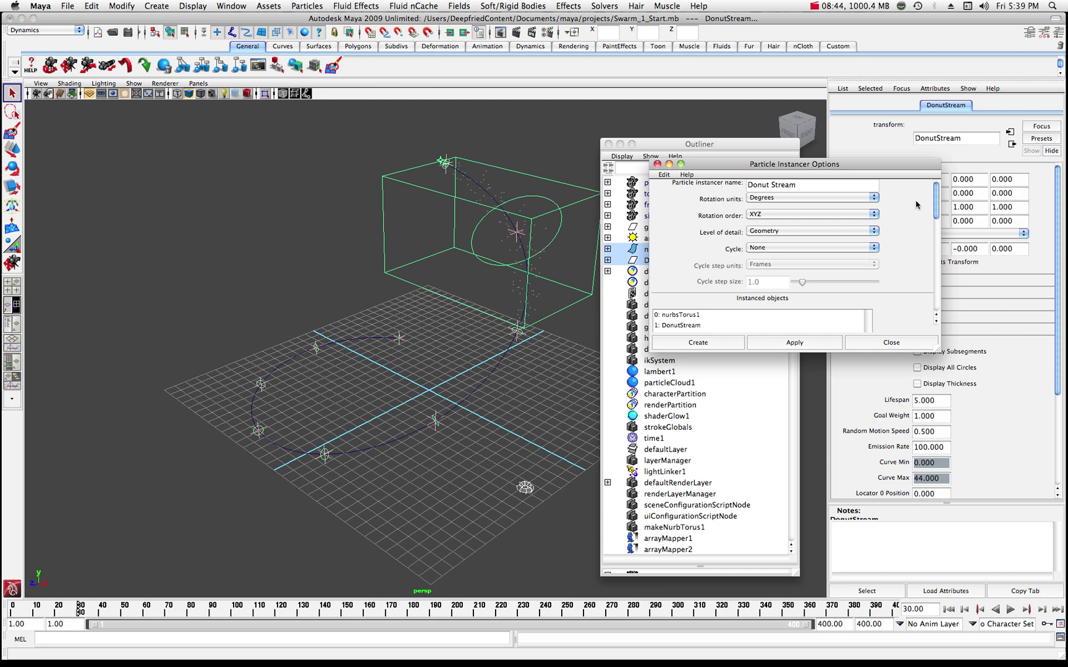
drag(935, 199, 933, 309)
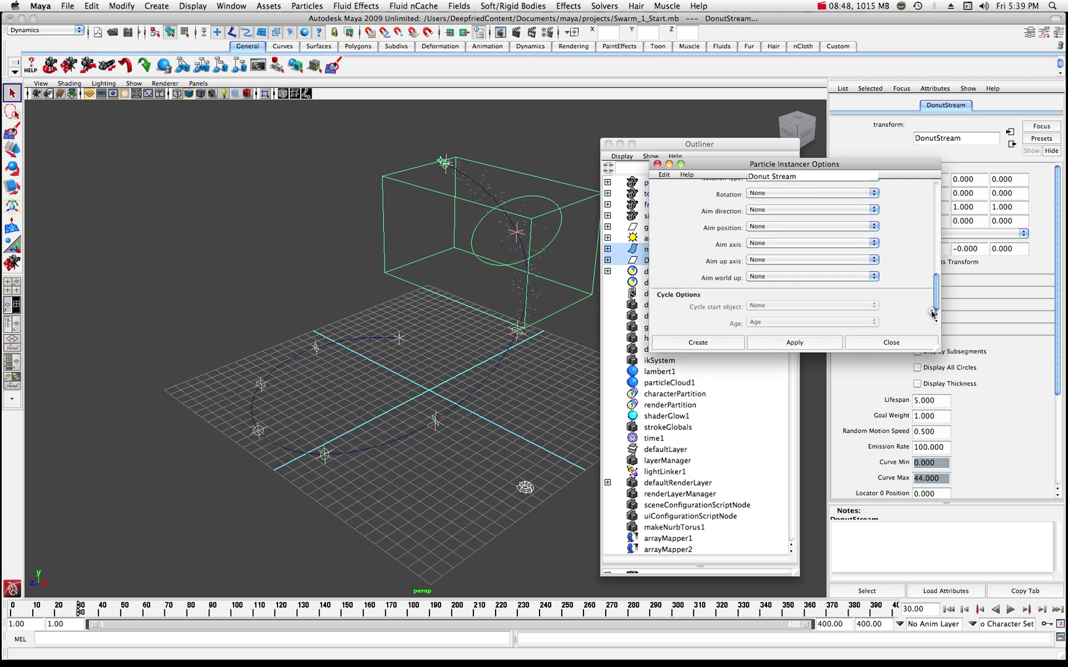
click(702, 345)
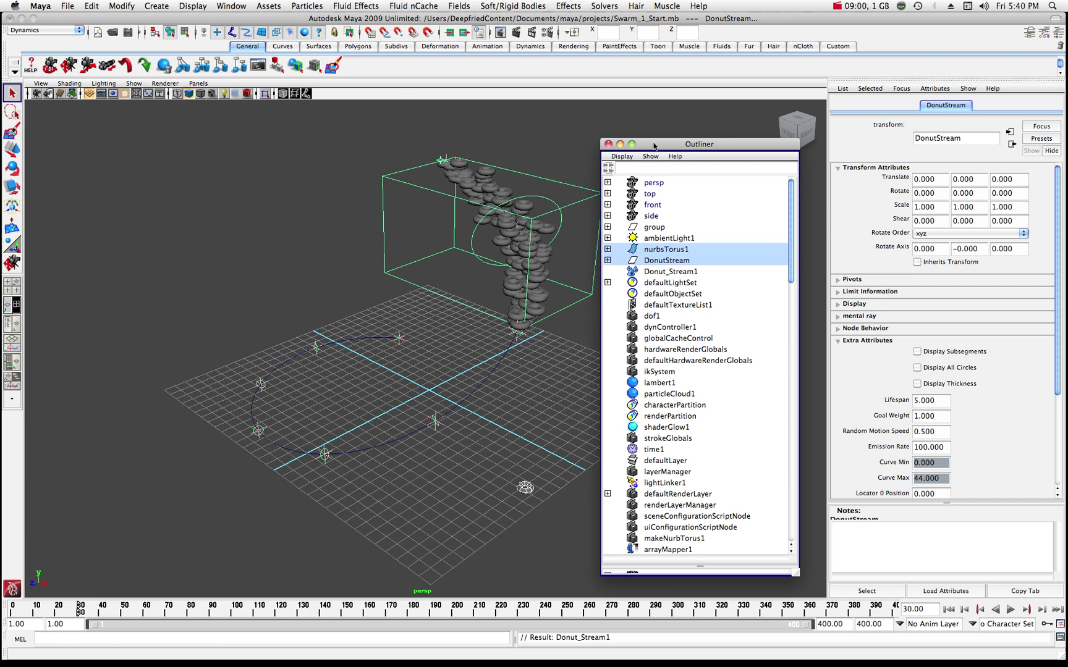
click(608, 144)
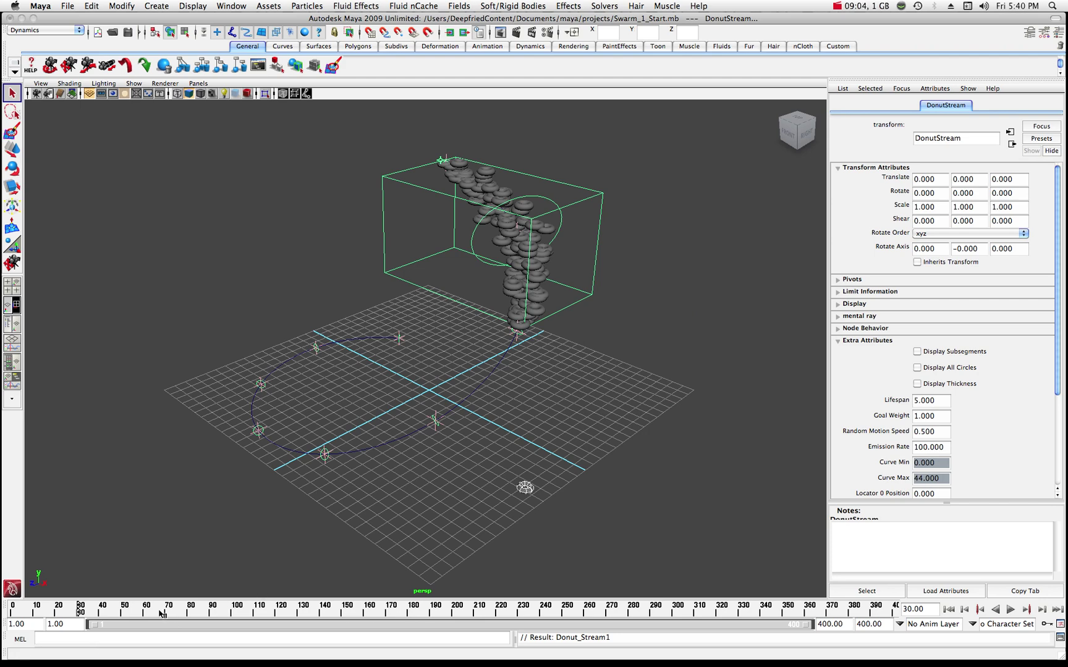
Rewind to the first frame and play the instanced torus stream to about frame 171.
key(alt+shift+v)
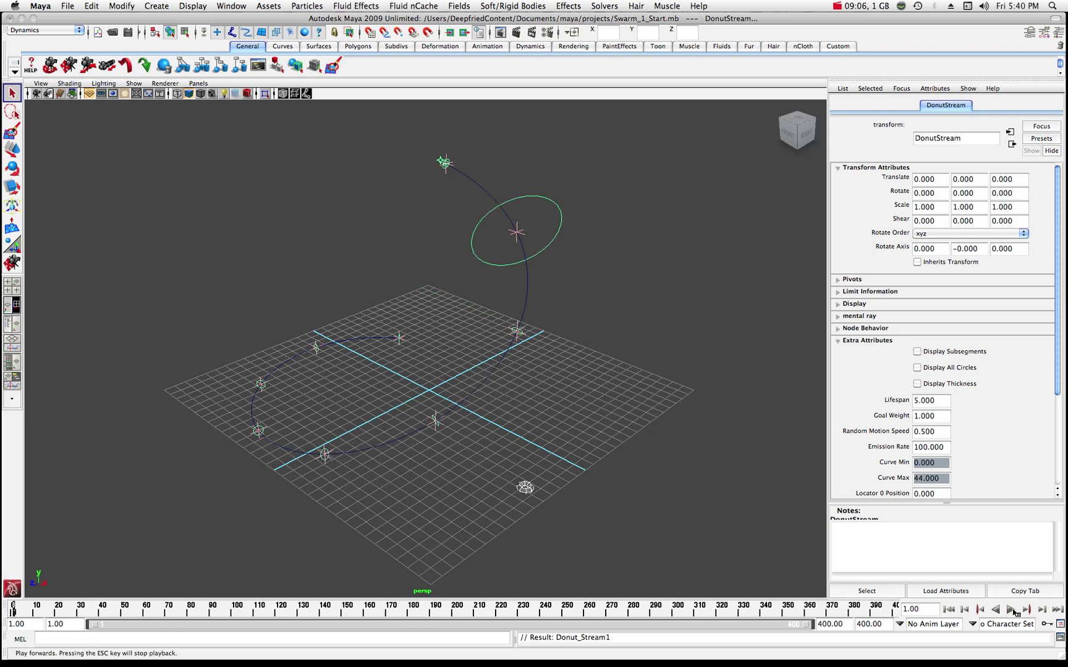
click(1010, 610)
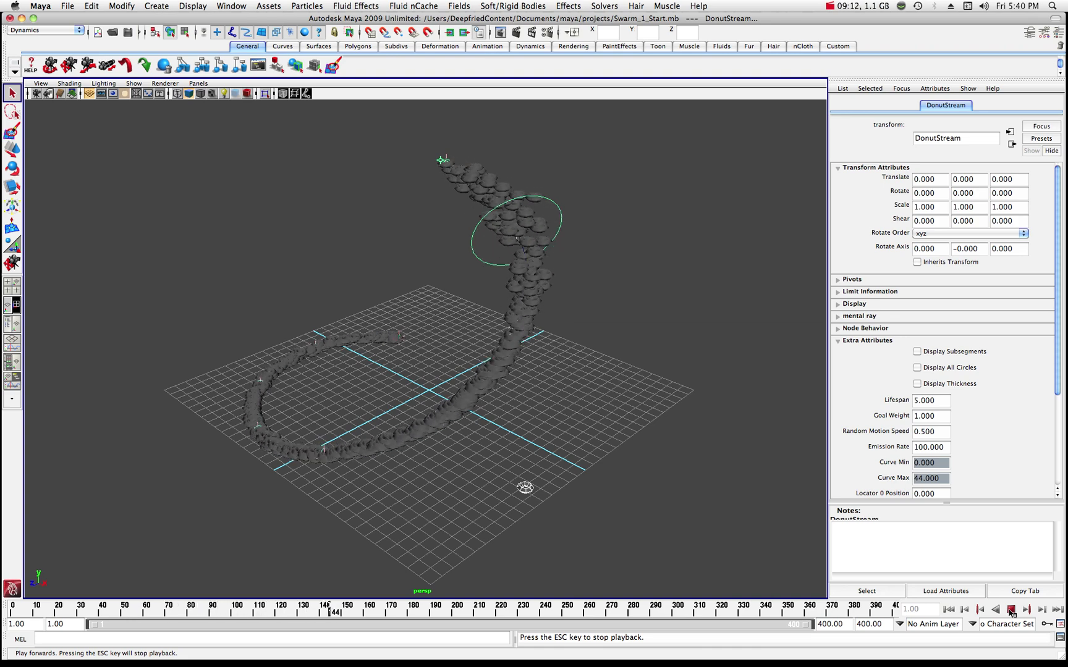
click(1011, 610)
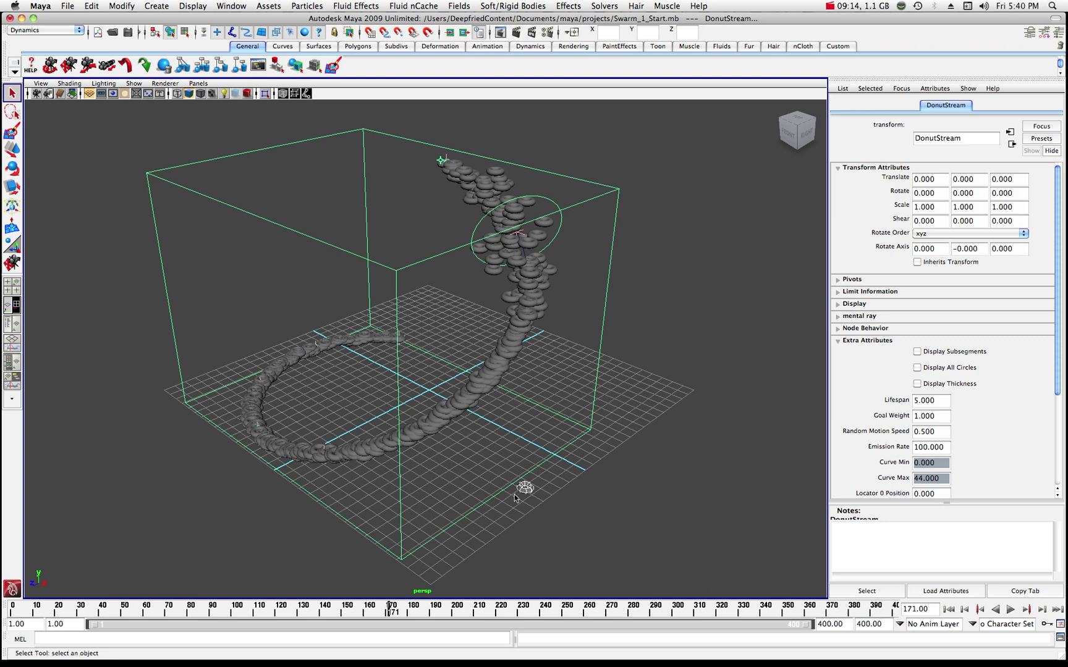
Move the original torus well away from the stream, to about X 80 and Z -69.5.
click(522, 489)
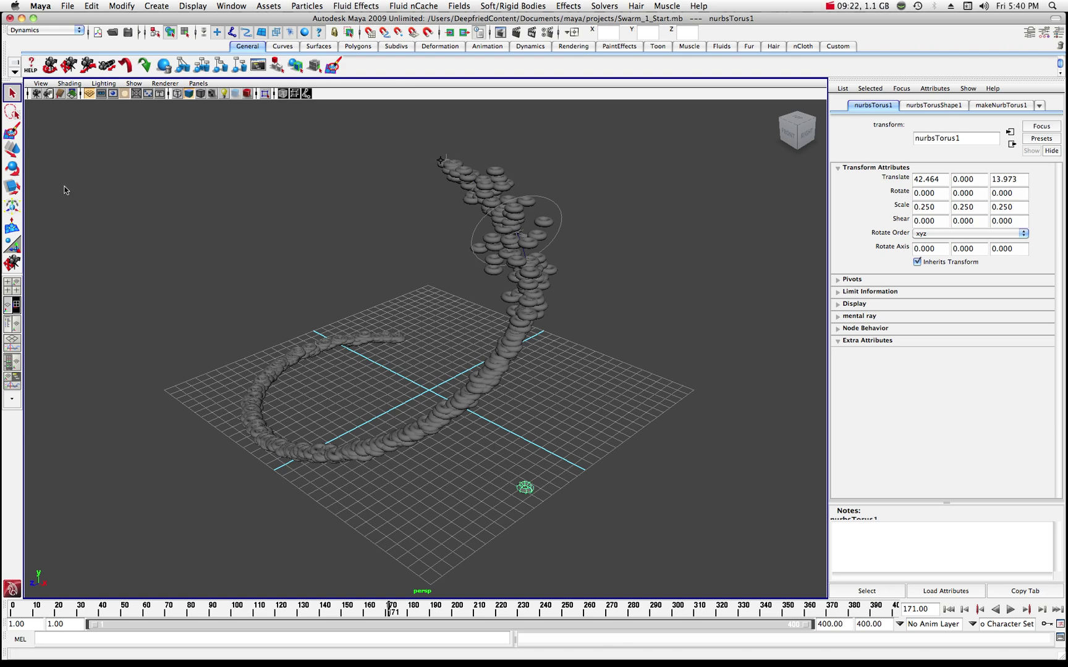
click(12, 149)
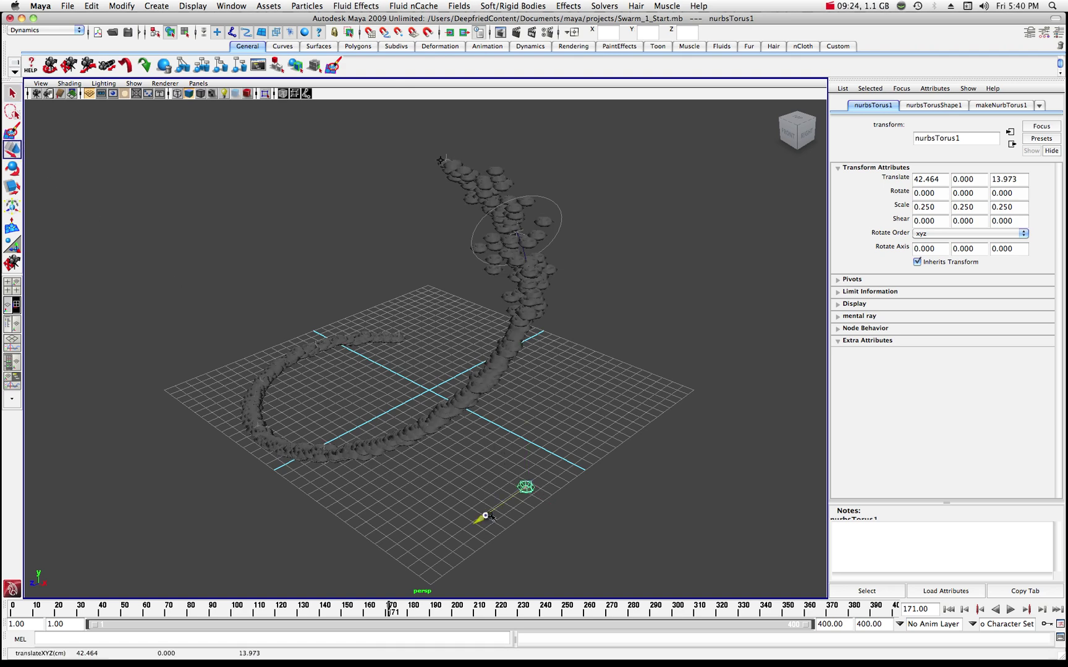
drag(491, 517, 919, 436)
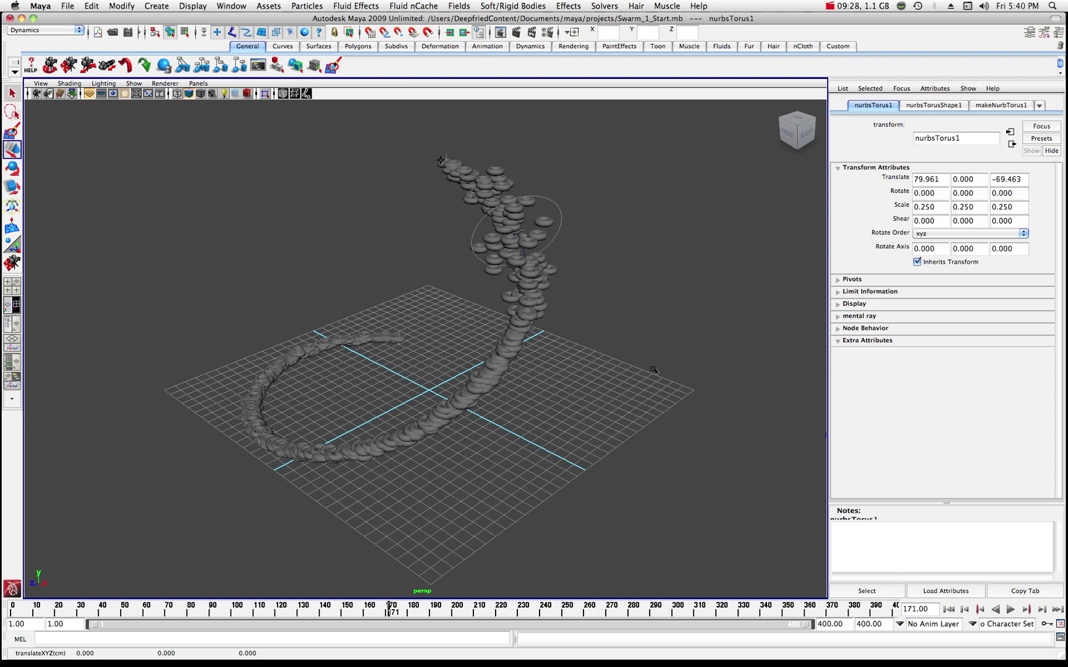
scroll(717, 389, down, 4)
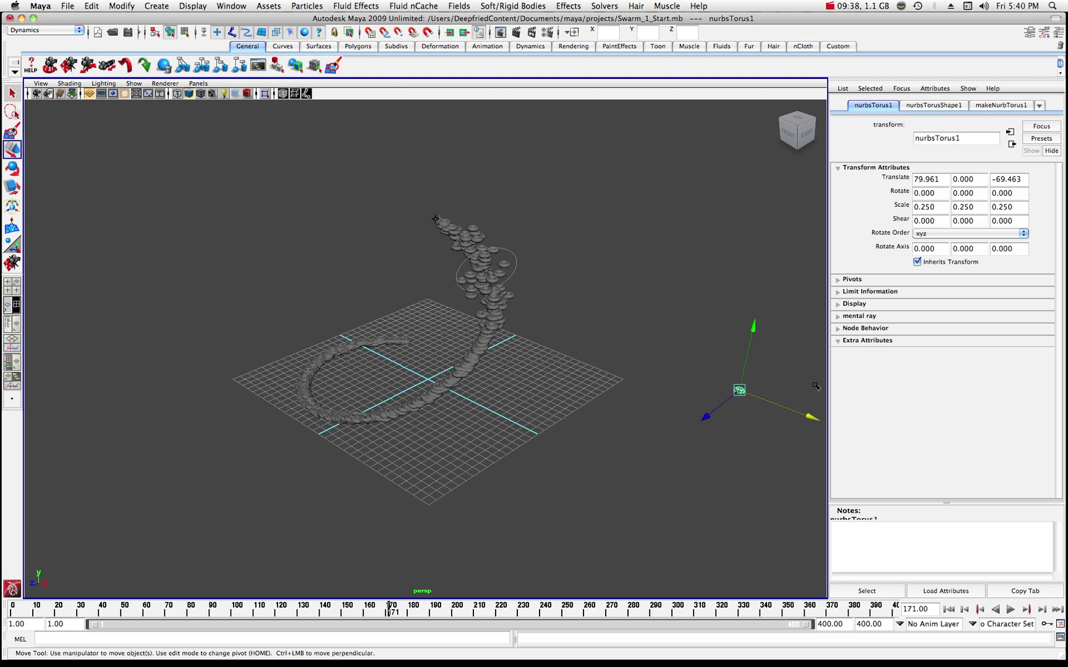
scroll(512, 371, up, 5)
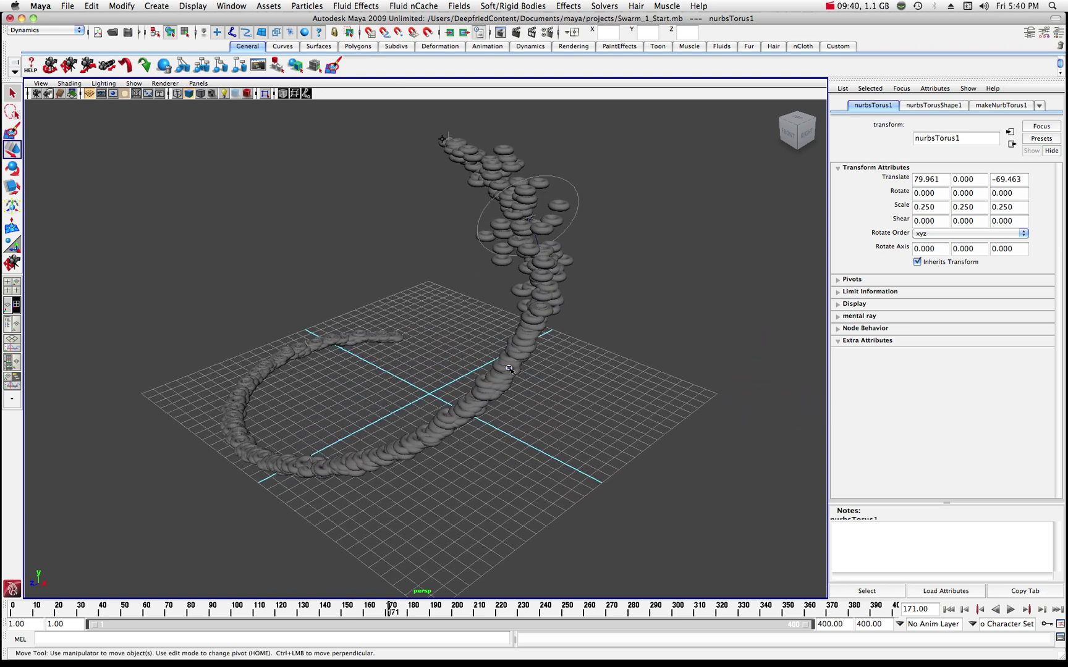
Select the flow curve, rewind to frame 1 and replay the torus stream to about frame 23.
click(443, 456)
key(alt+shift+v)
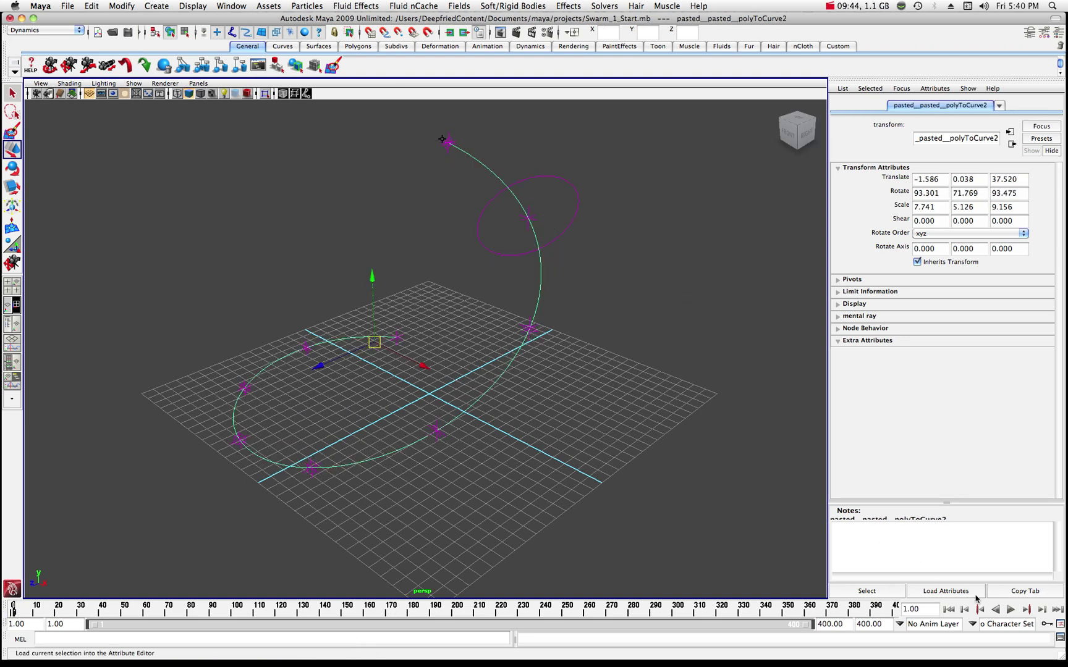
click(1010, 610)
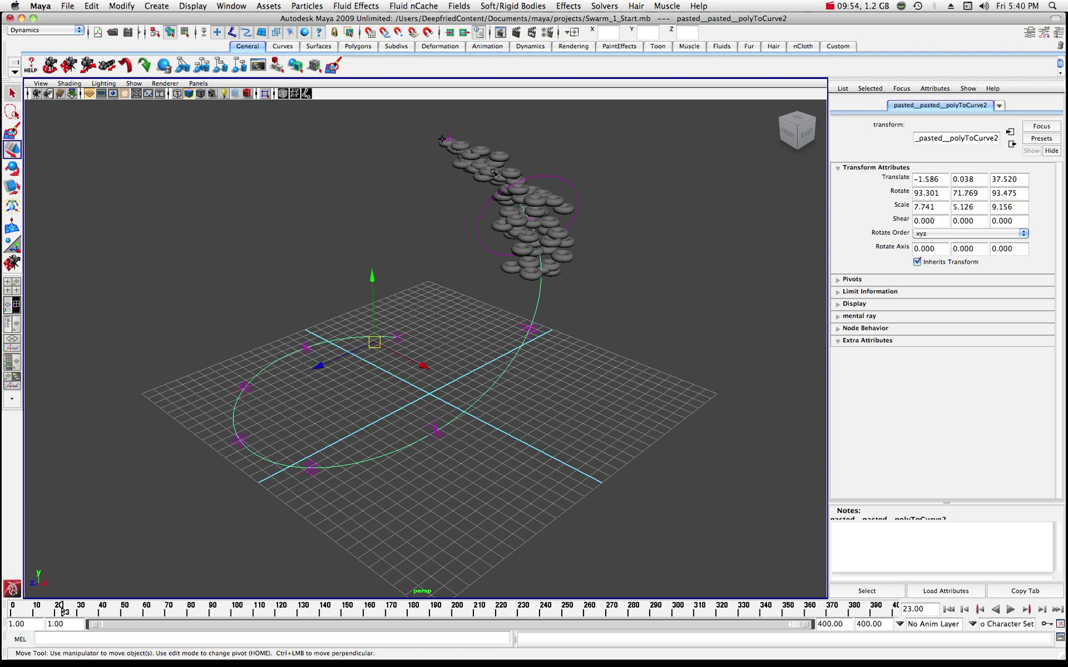
Select the DonutStream group in the Outliner, review its extra attributes, and display its channels in the Channel Box.
key(shift+o)
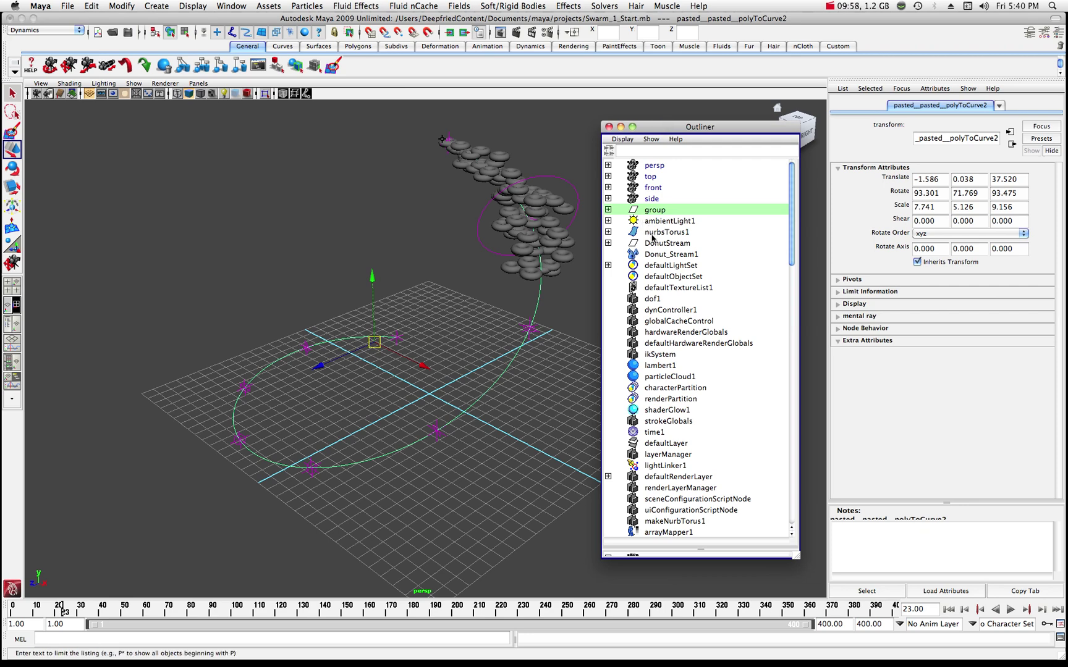
click(654, 244)
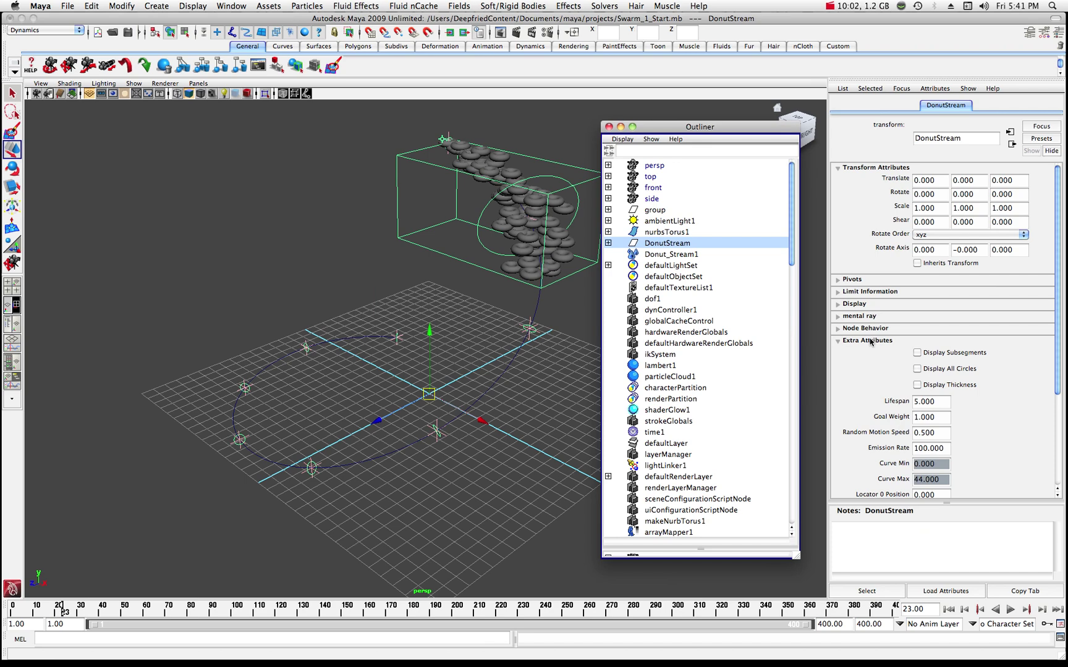
scroll(870, 341, down, 3)
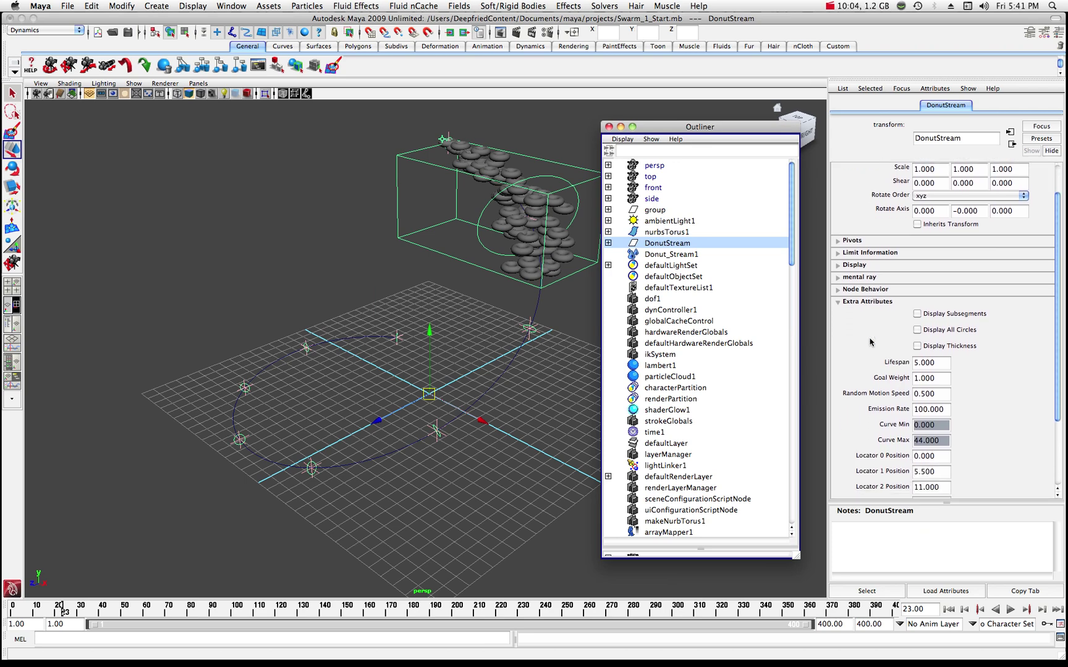
scroll(870, 342, down, 1)
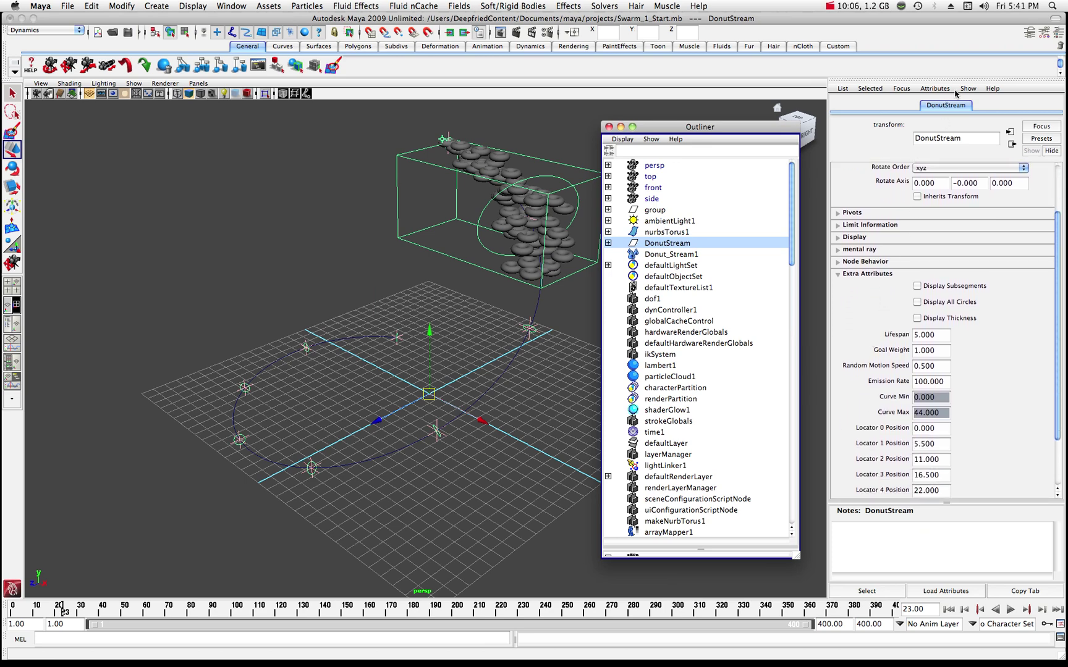
click(1058, 34)
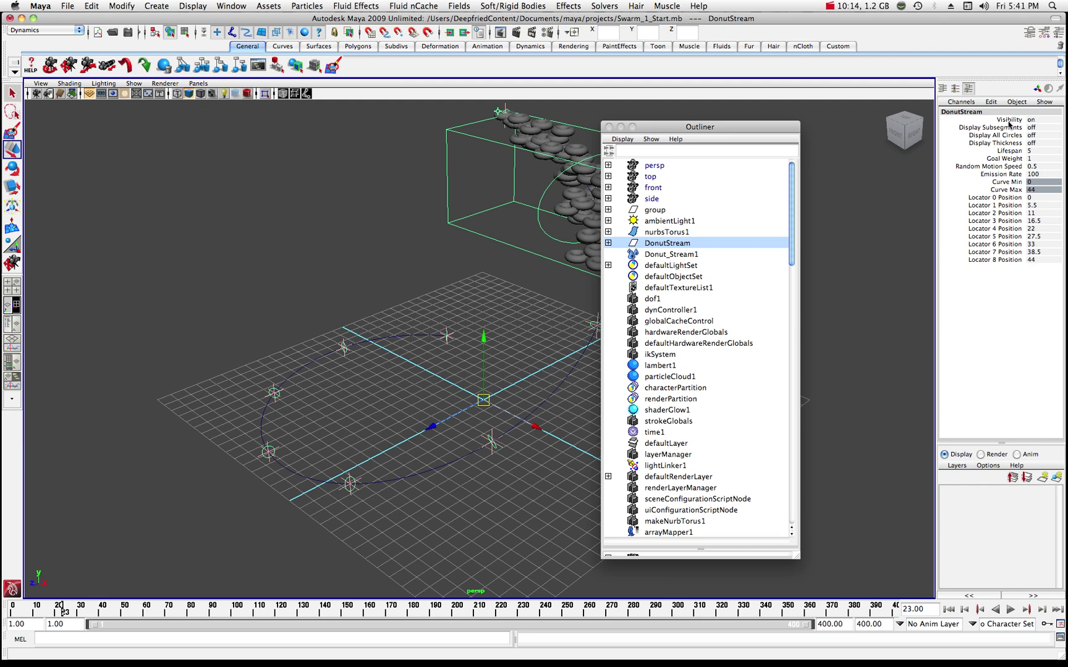
Set the DonutStream group's Emission Rate to 50, return to frame 1 and clear the Outliner from the viewport.
double_click(1036, 175)
text(50)
click(1009, 176)
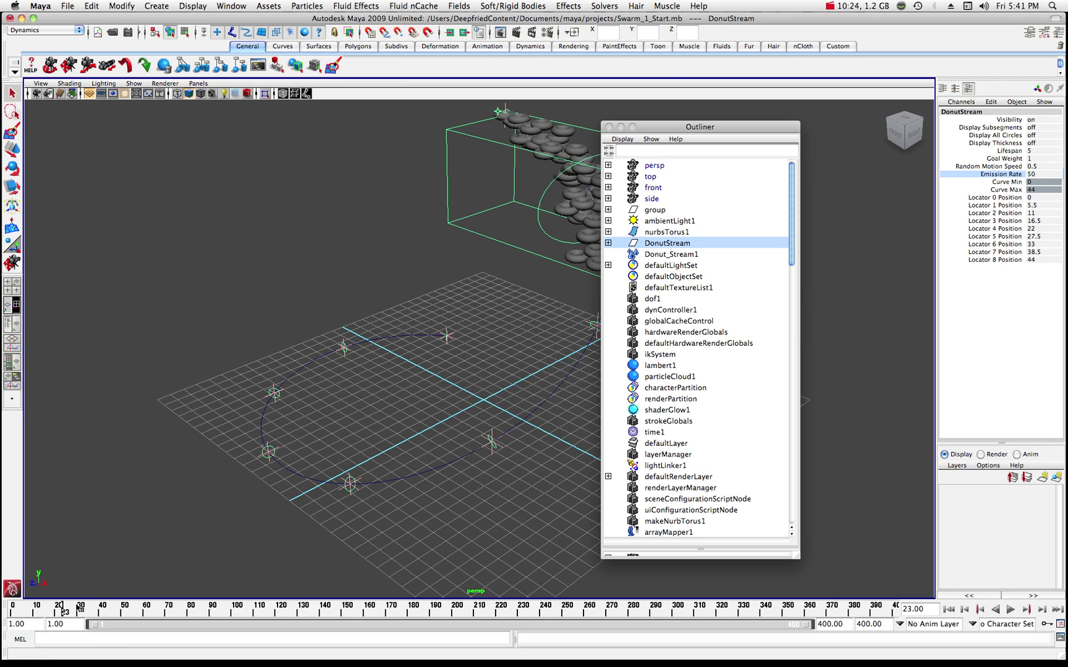
drag(63, 608, 6, 608)
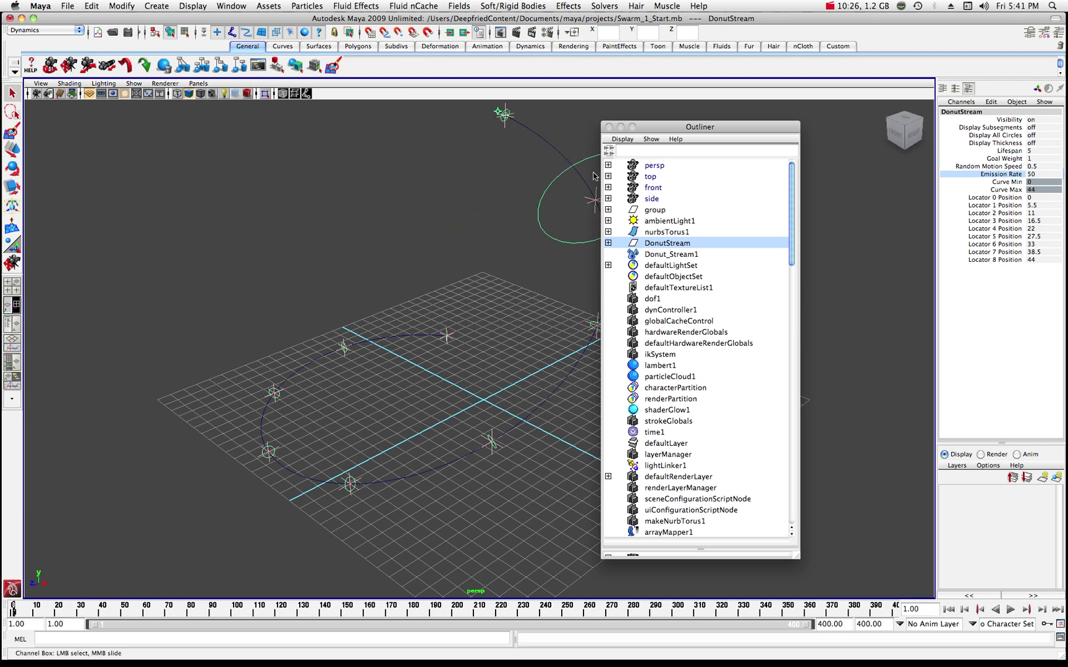
double_click(678, 130)
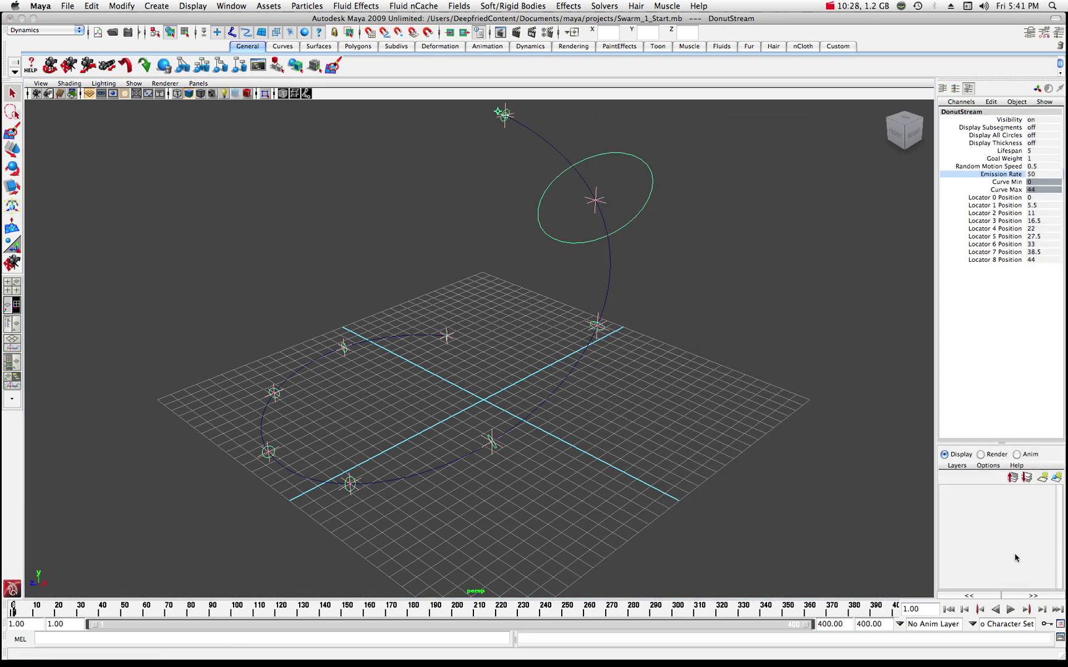
Play the torus stream to about frame 93 to check its density, and rewind to frame 1.
click(1011, 610)
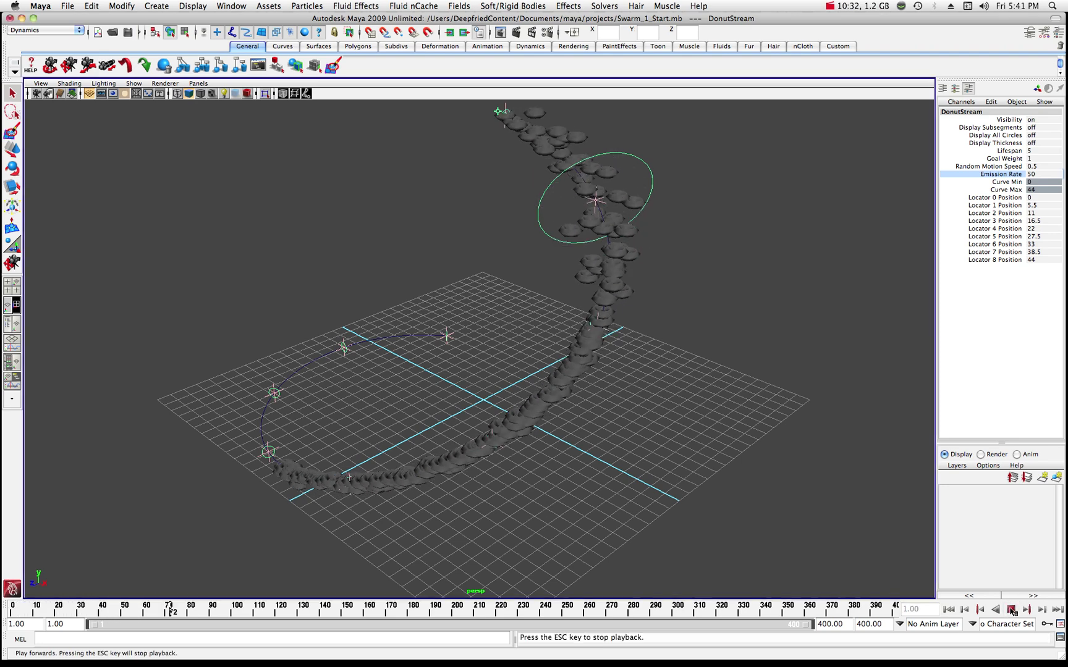
click(1011, 609)
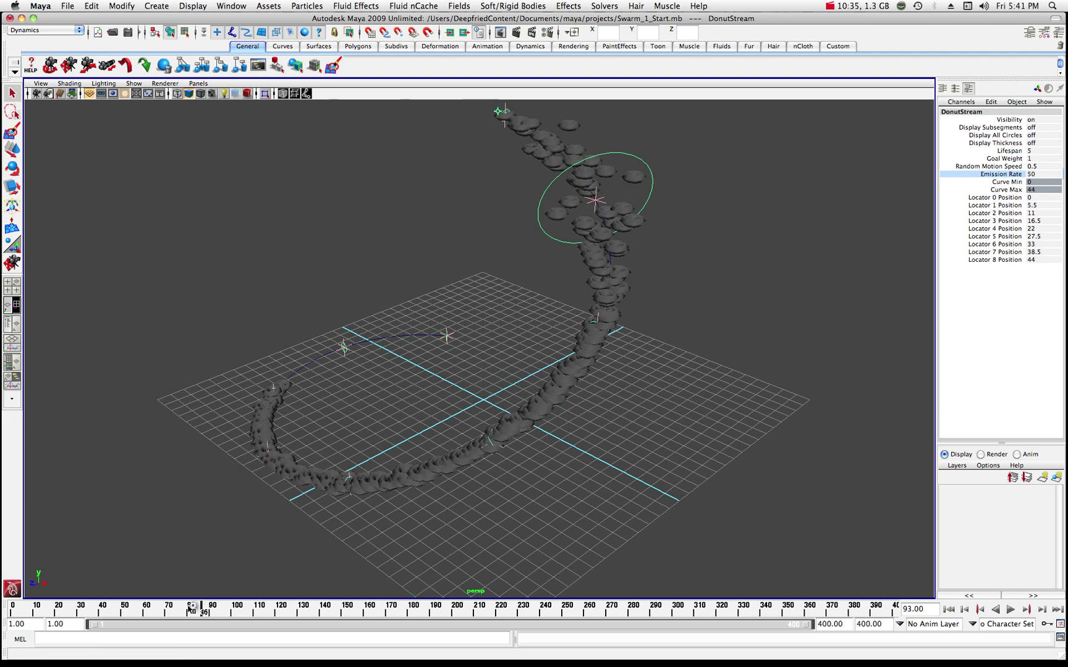
key(alt+shift+v)
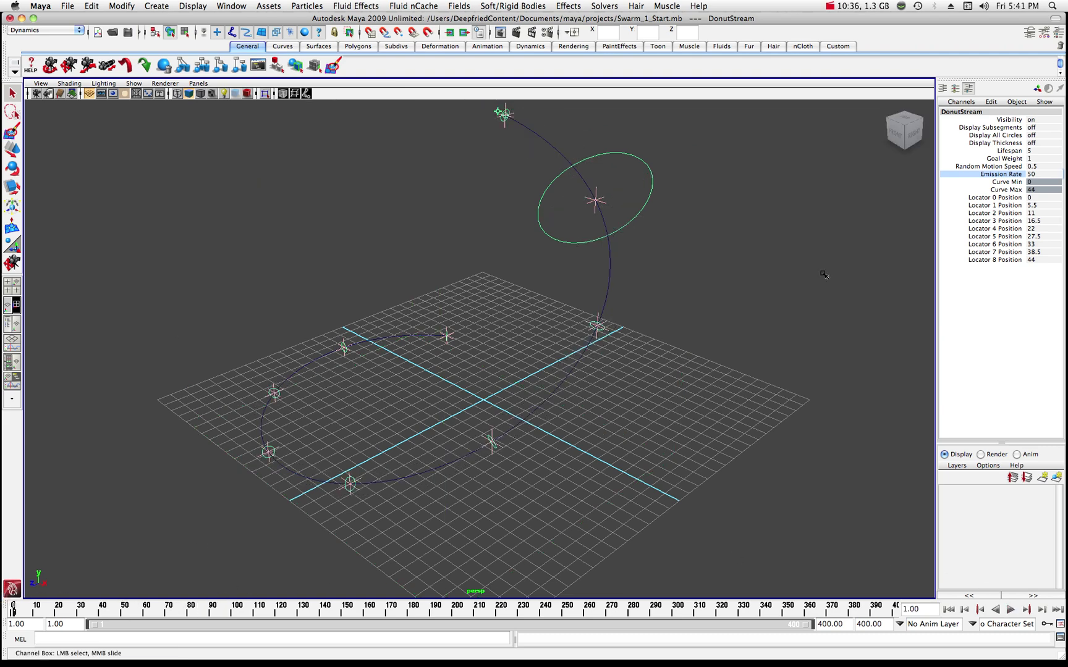
Set the DonutStream's Emission Rate to 25, preview the stream to about frame 62, and rewind to frame 1.
double_click(1032, 174)
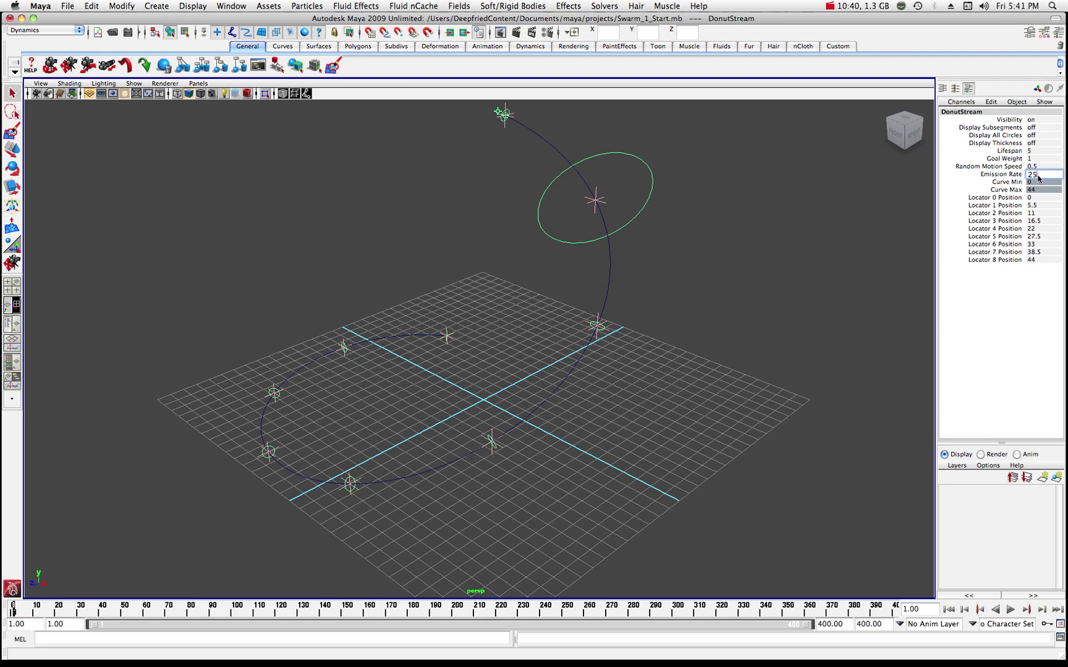
key(Return)
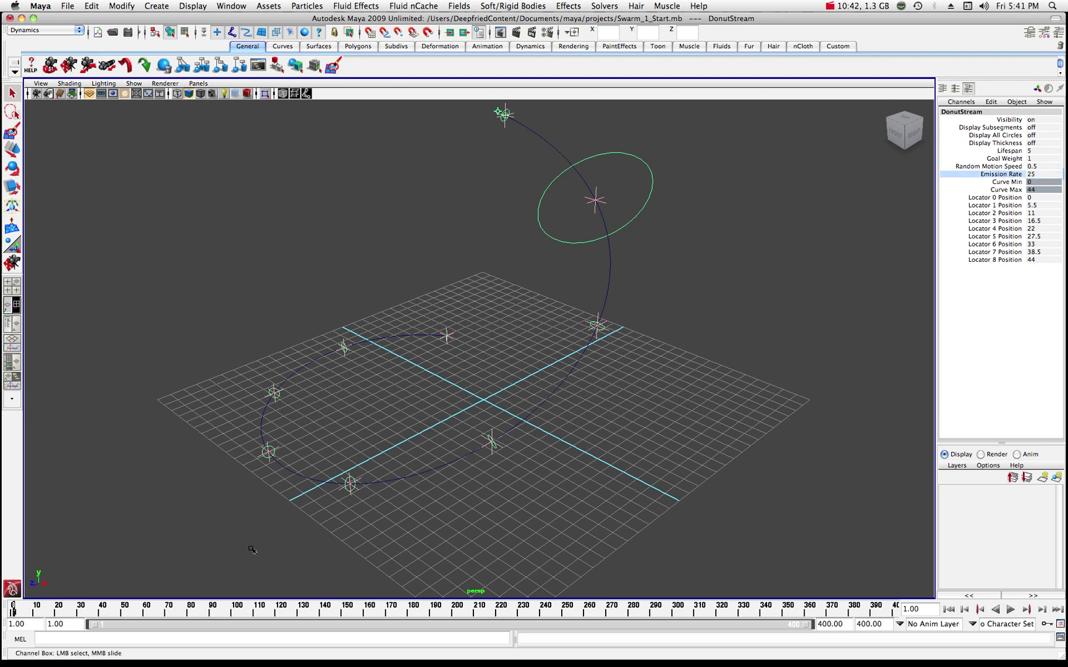
click(1011, 610)
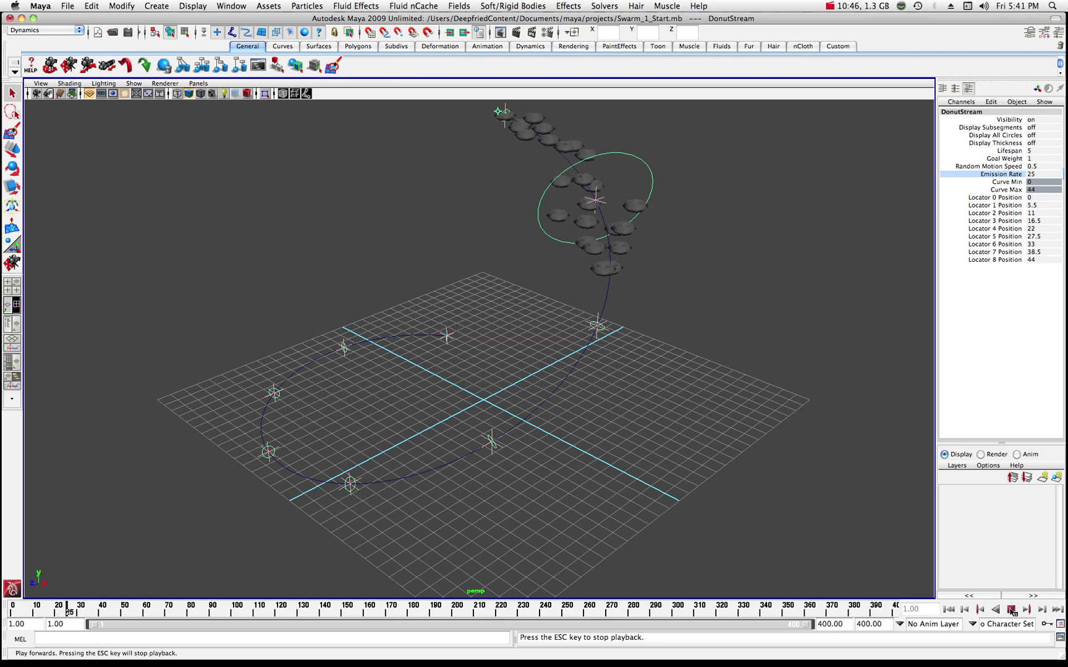
click(1012, 610)
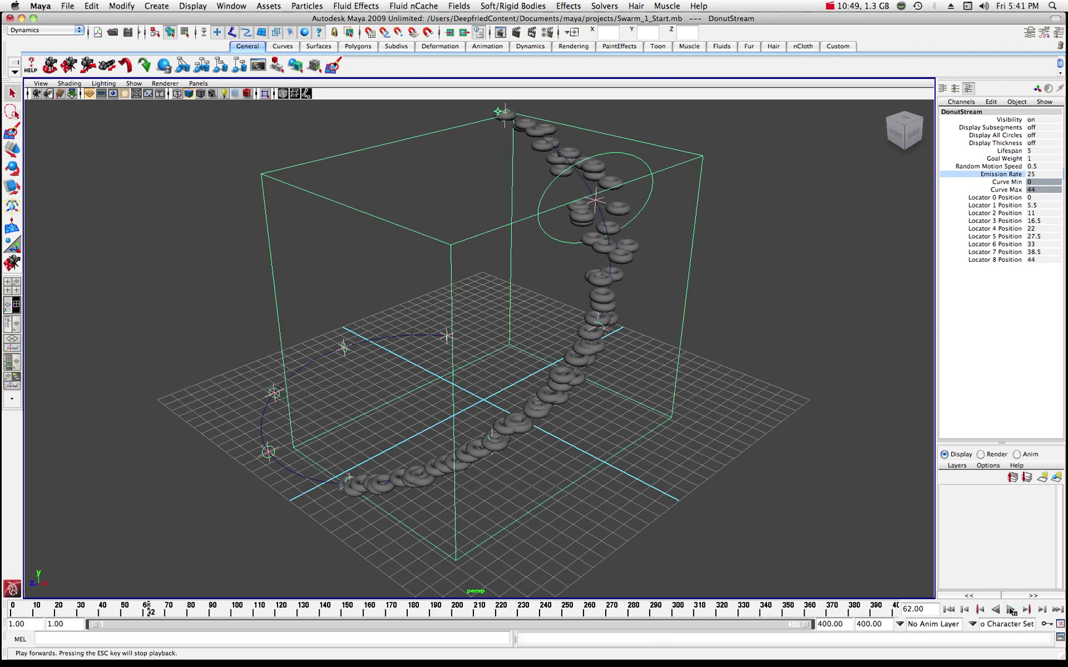
scroll(737, 462, down, 1)
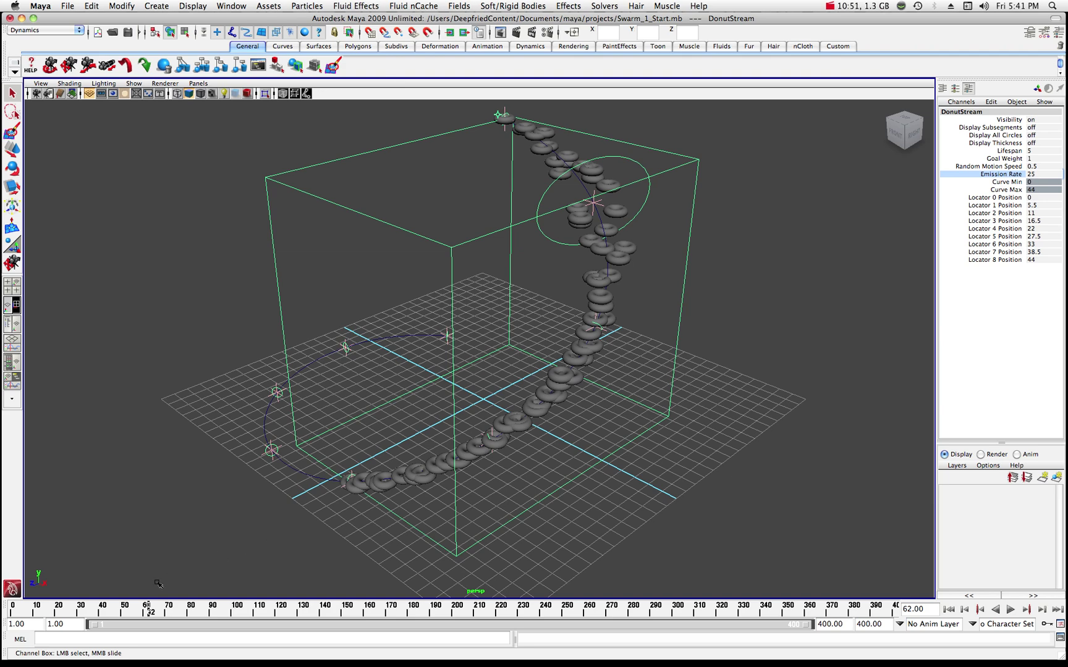
key(alt+shift+v)
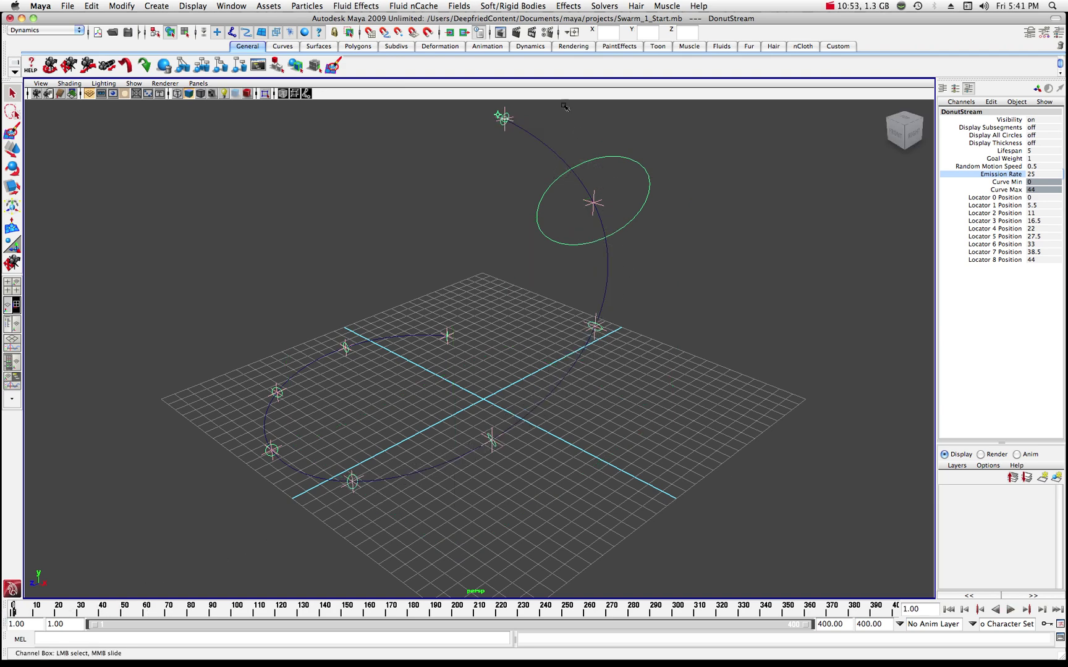
Scale control_Circle_2, the third control circle from the emitter, up to about 10.1.
alt+right_drag(608, 328, 690, 328)
click(745, 291)
key(w)
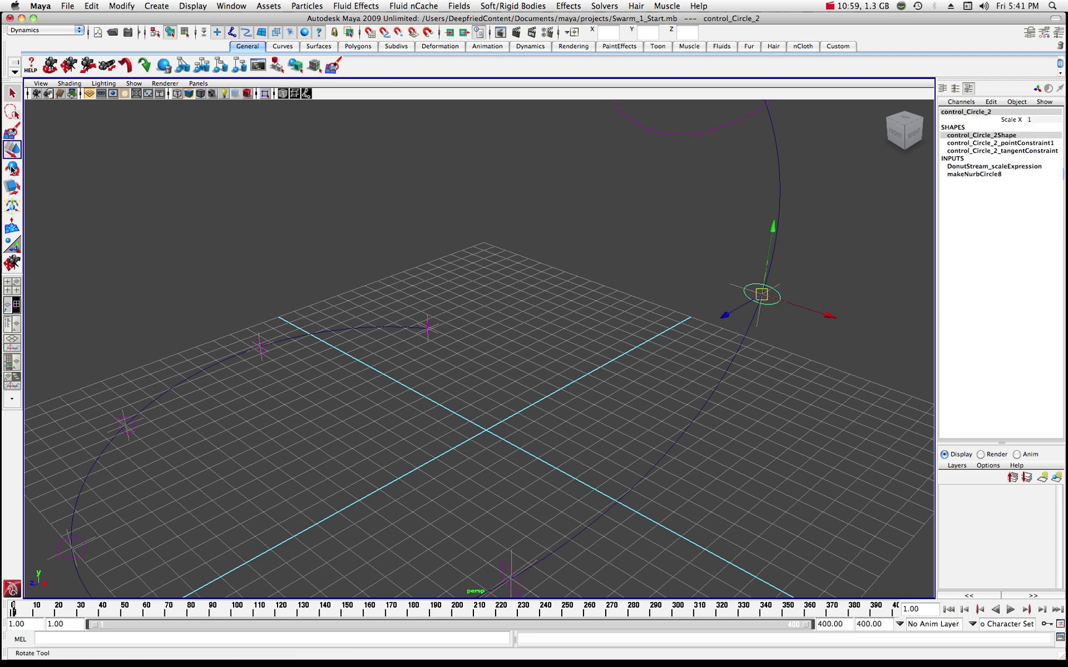
click(13, 186)
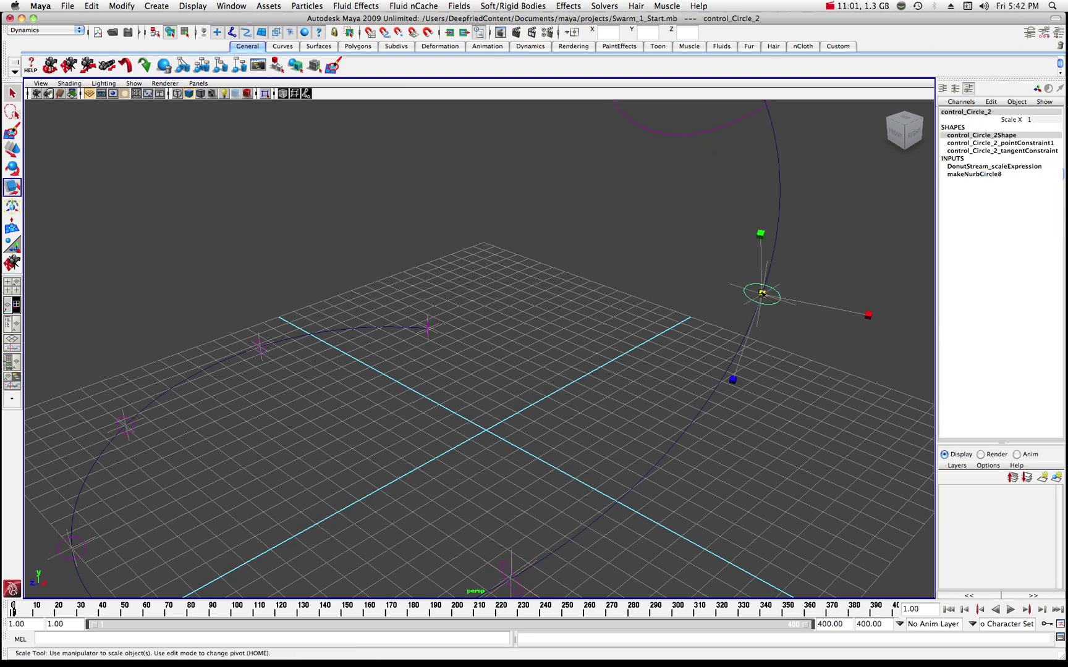
drag(763, 293, 918, 489)
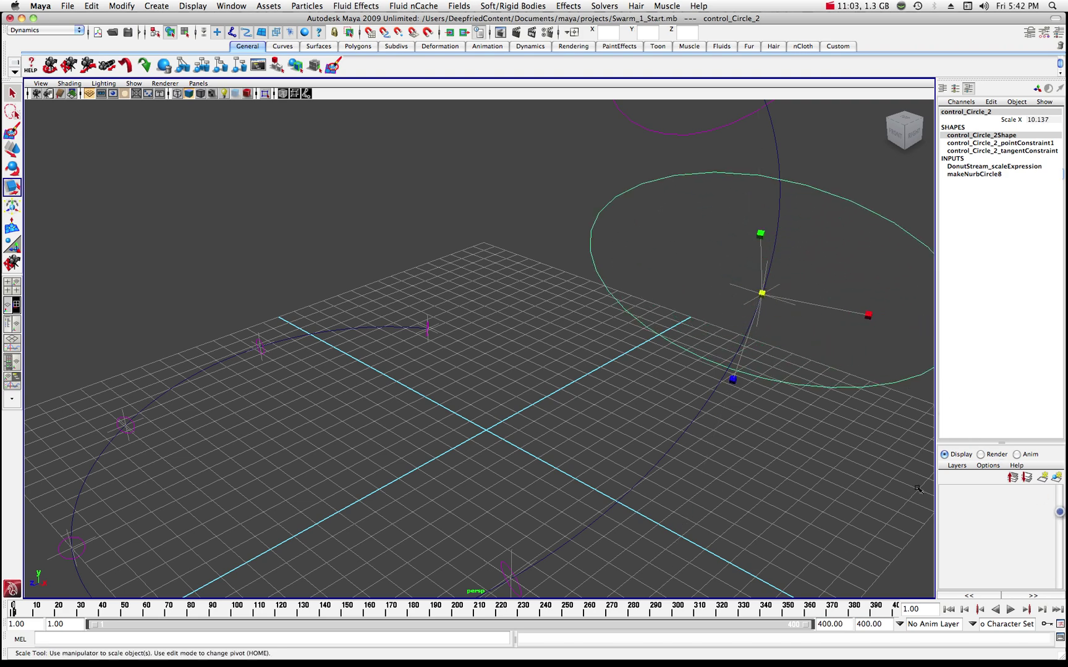
Scale control_Circle_0 at the emitter to about 3 and control_Circle_3 to about 1.8.
scroll(702, 455, down, 10)
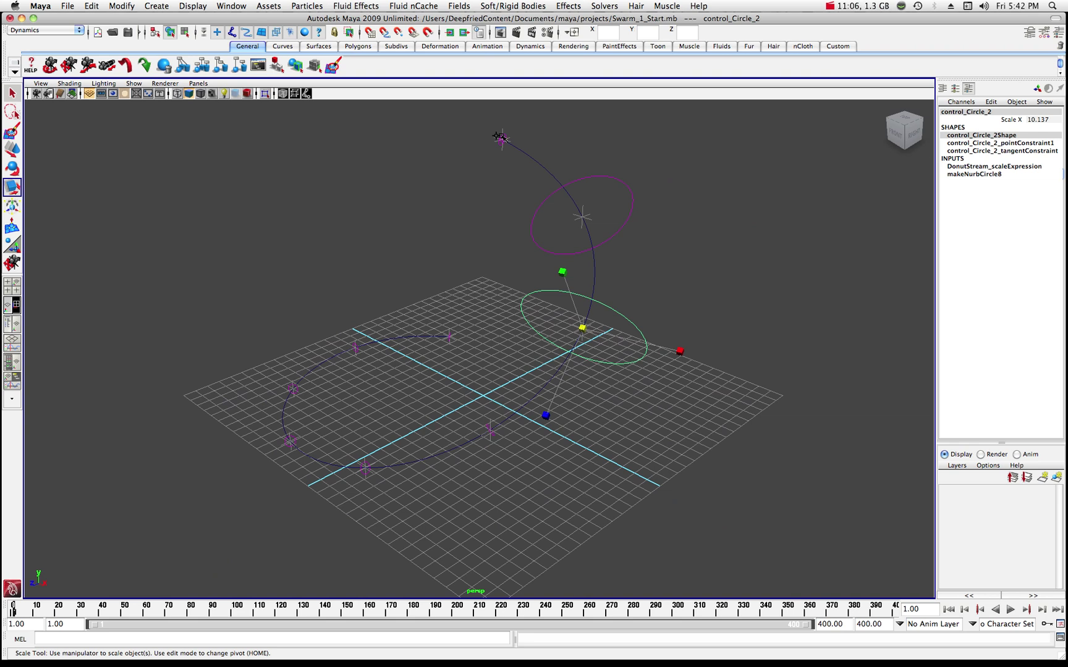
click(501, 137)
drag(502, 138, 522, 154)
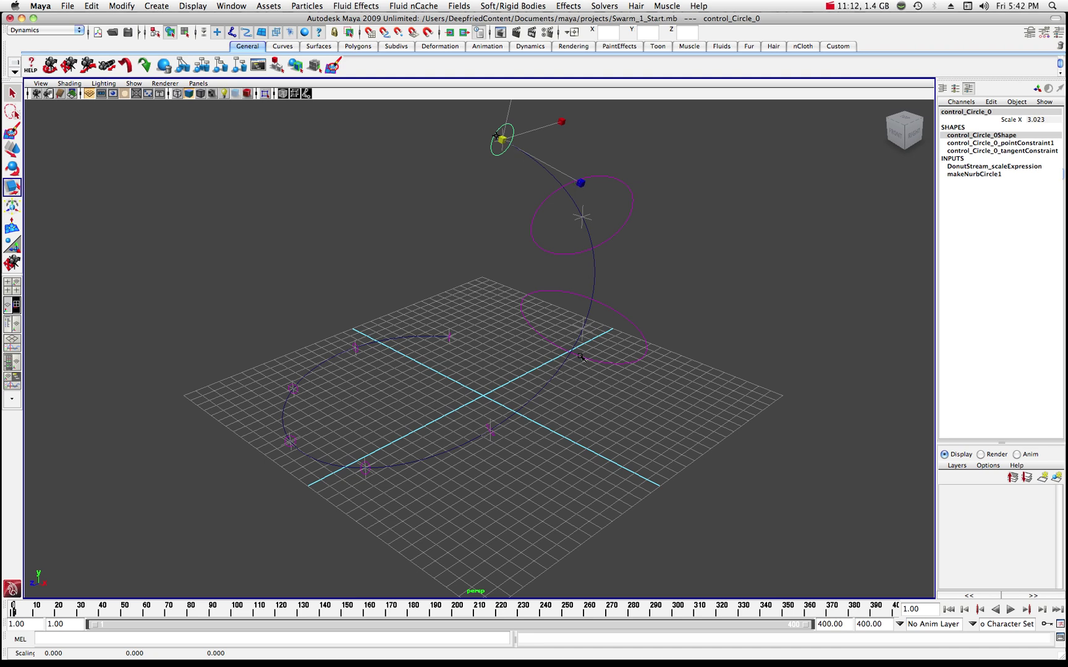
click(488, 429)
drag(488, 429, 401, 453)
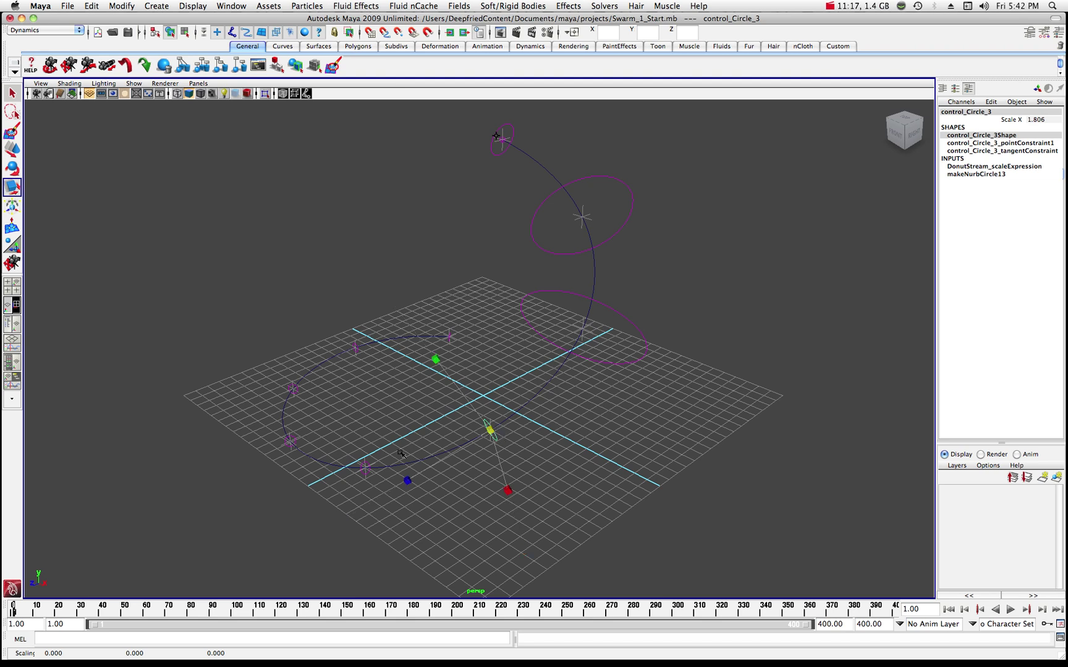
Enlarge the control circle after control_Circle_3 slightly and scale control_Circle_5 to about 3.9.
click(366, 467)
drag(365, 469, 373, 477)
click(289, 441)
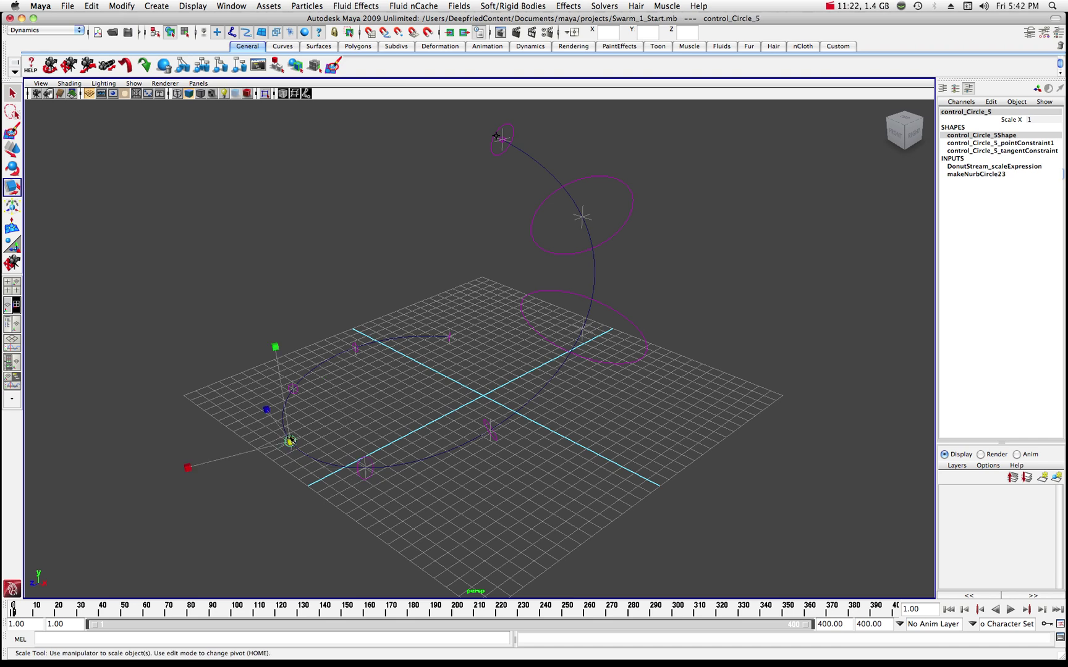
drag(290, 443, 234, 100)
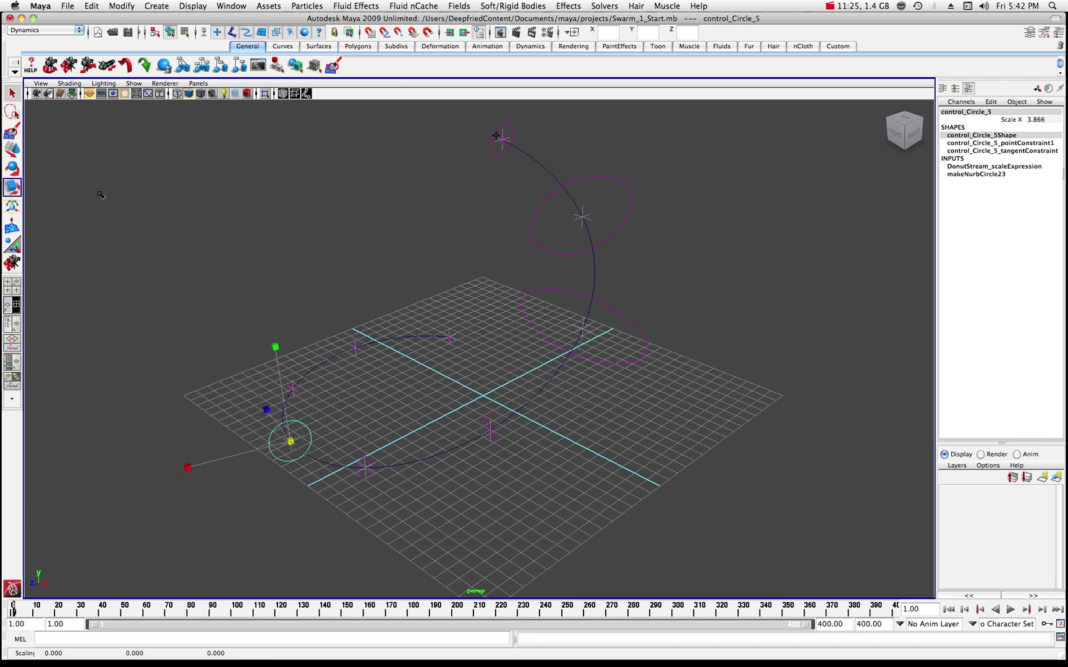
Scale control_Circle_6 to about 9.4 and control_Circle_7 to about 3.2, and clear the selection.
click(295, 391)
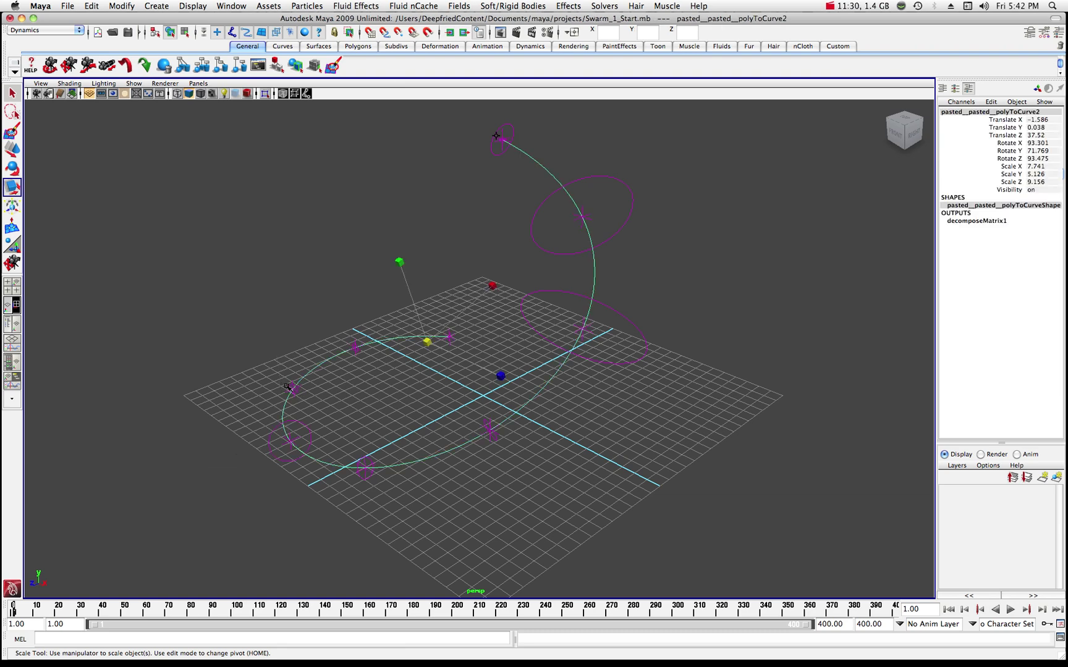
click(290, 388)
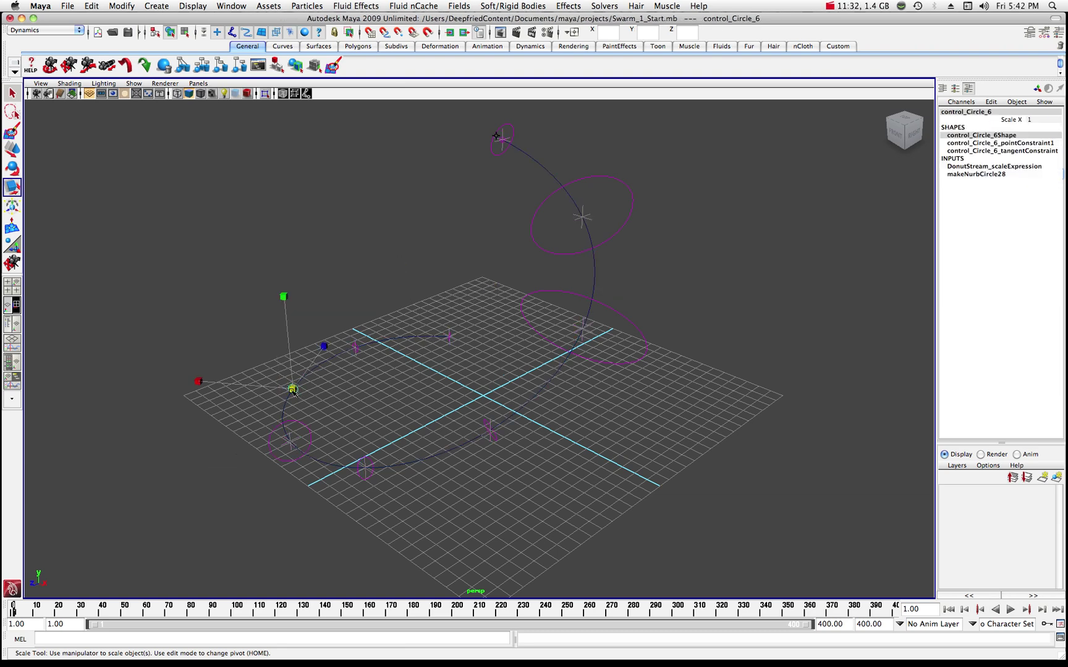
drag(293, 391, 344, 375)
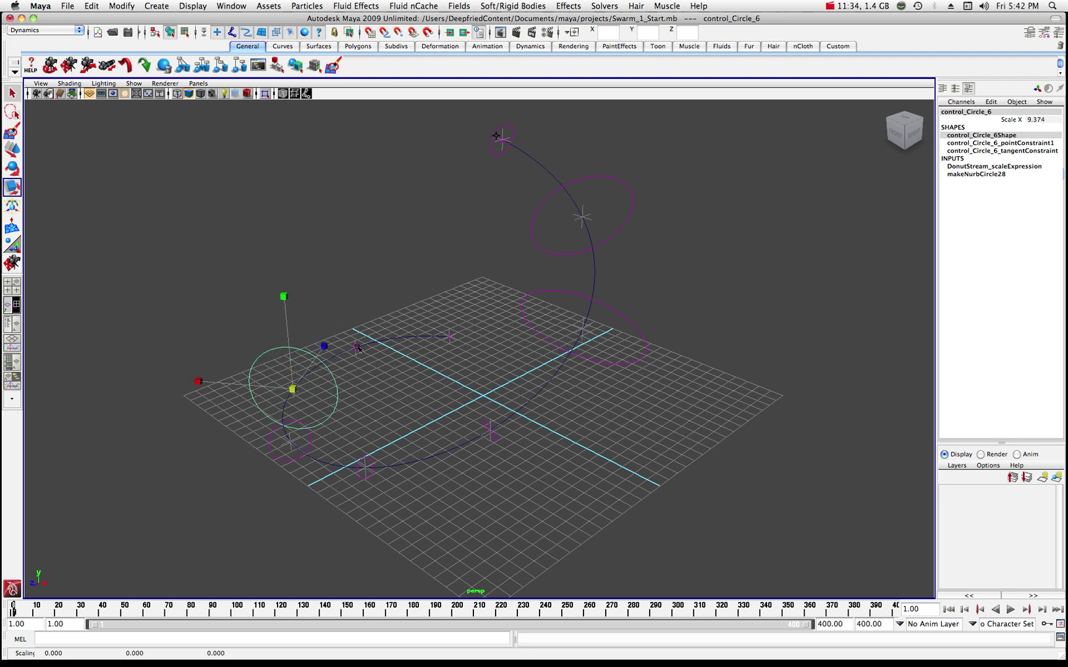
click(356, 348)
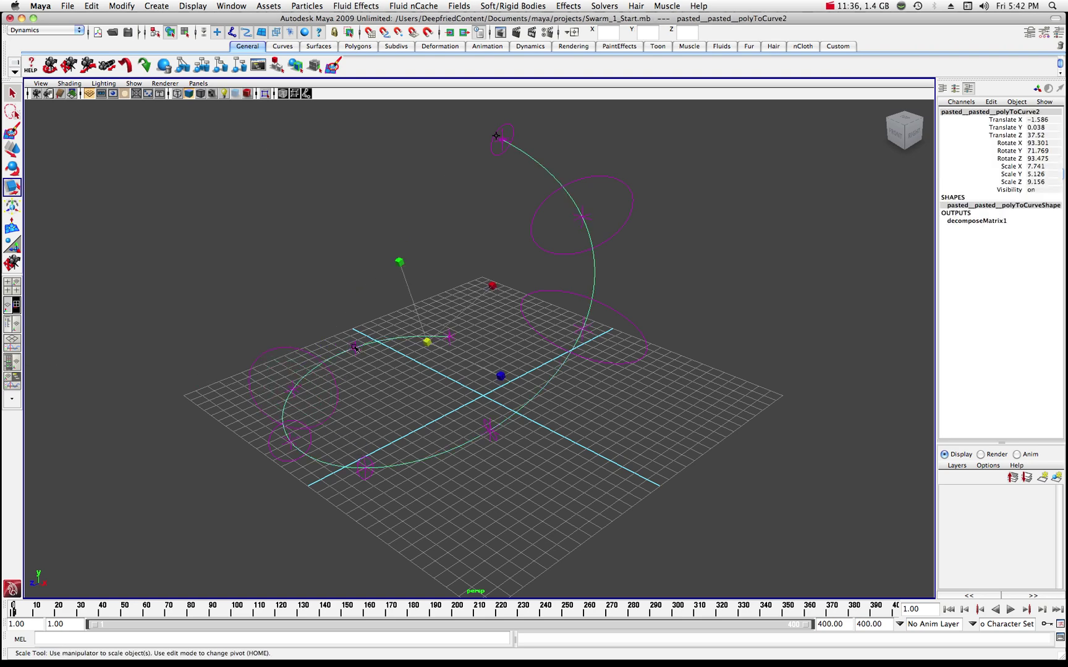
click(354, 346)
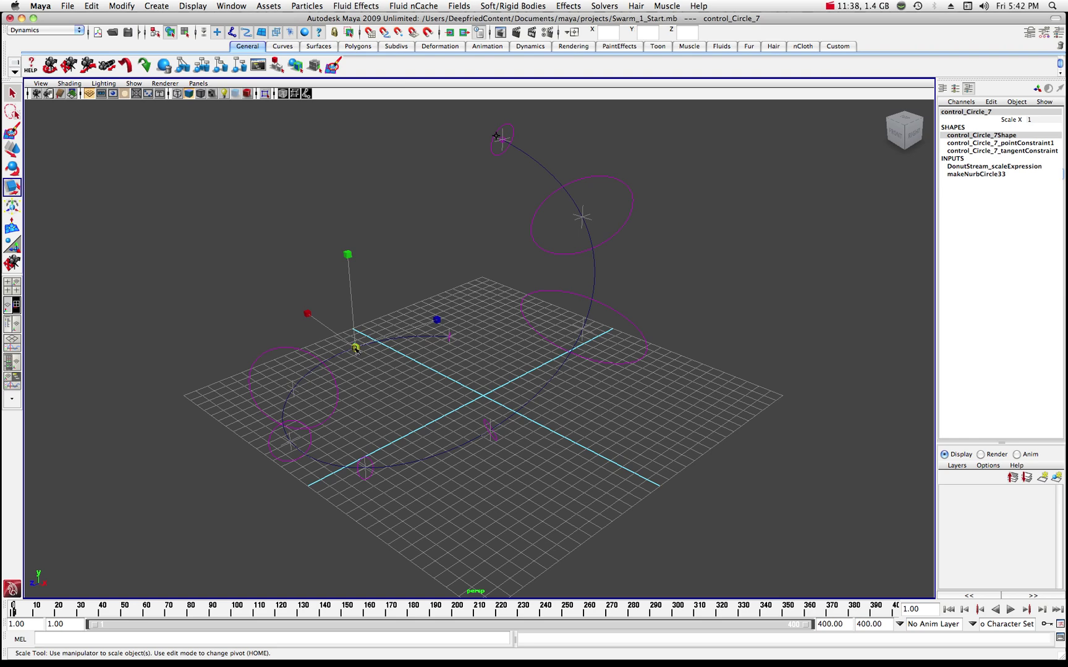
drag(355, 348, 370, 369)
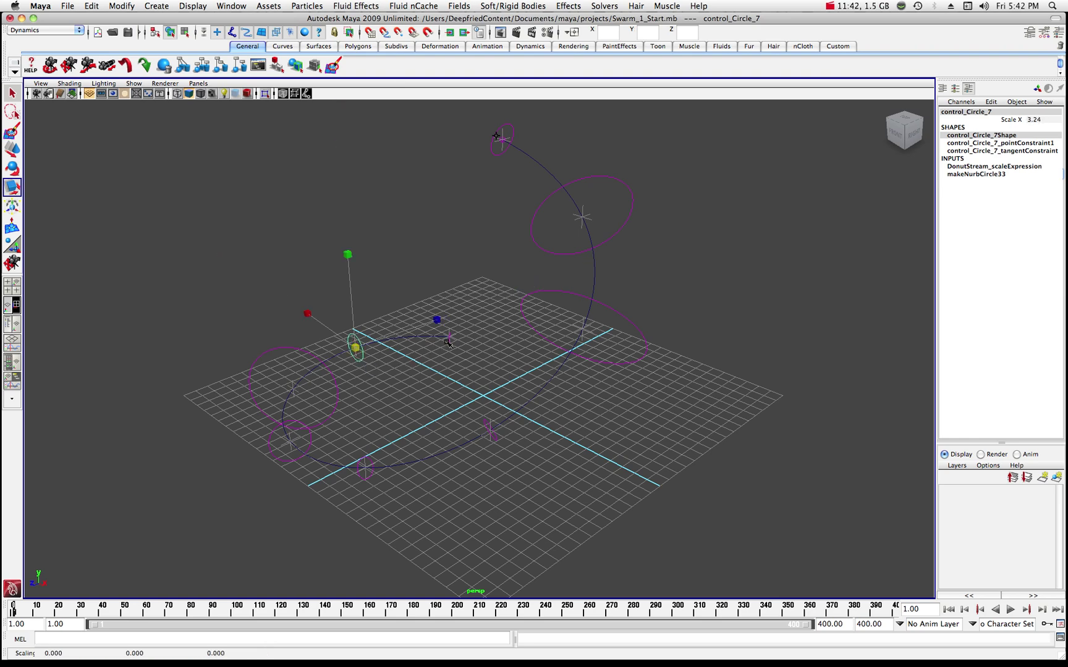
click(218, 219)
key(q)
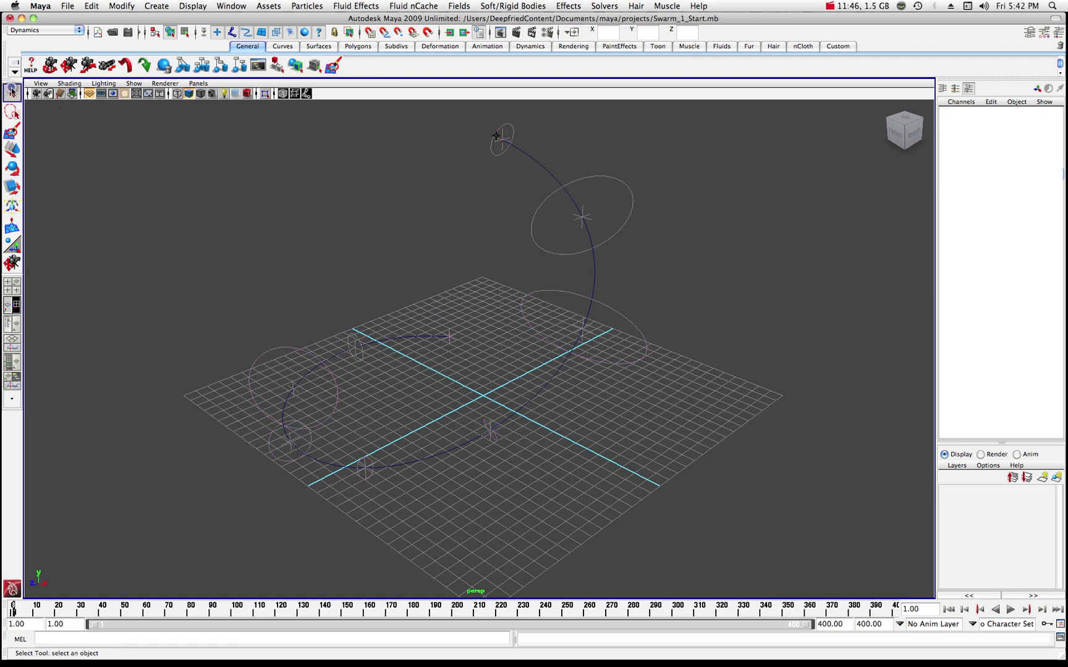
Play the reshaped torus stream to about frame 351, switching the viewport to display the scene lighting during playback.
drag(207, 245, 299, 242)
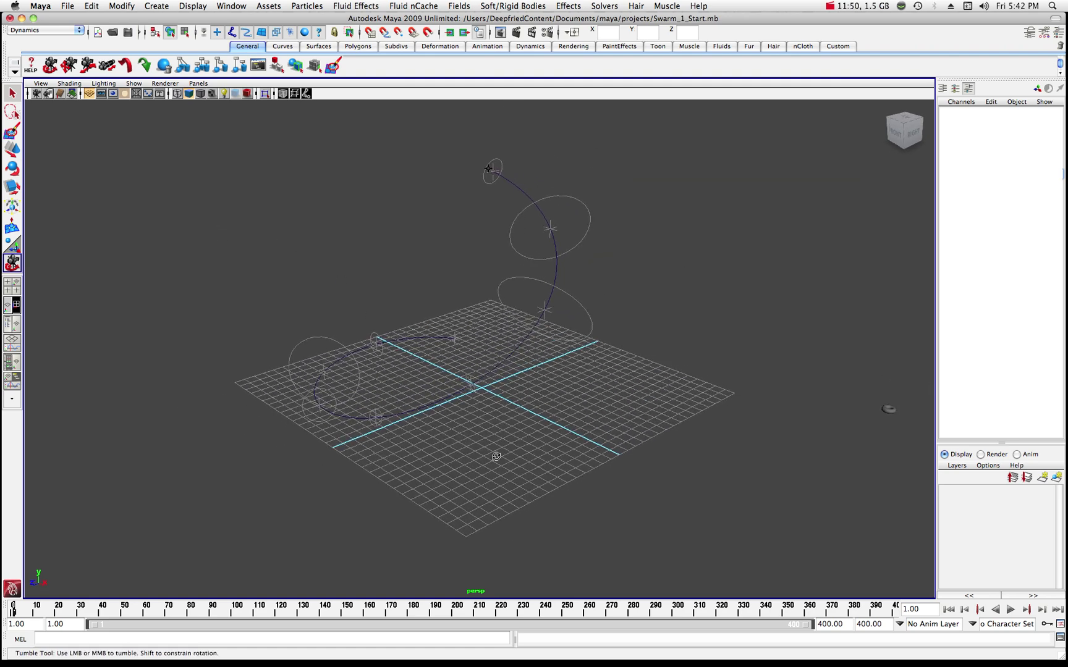
click(1011, 610)
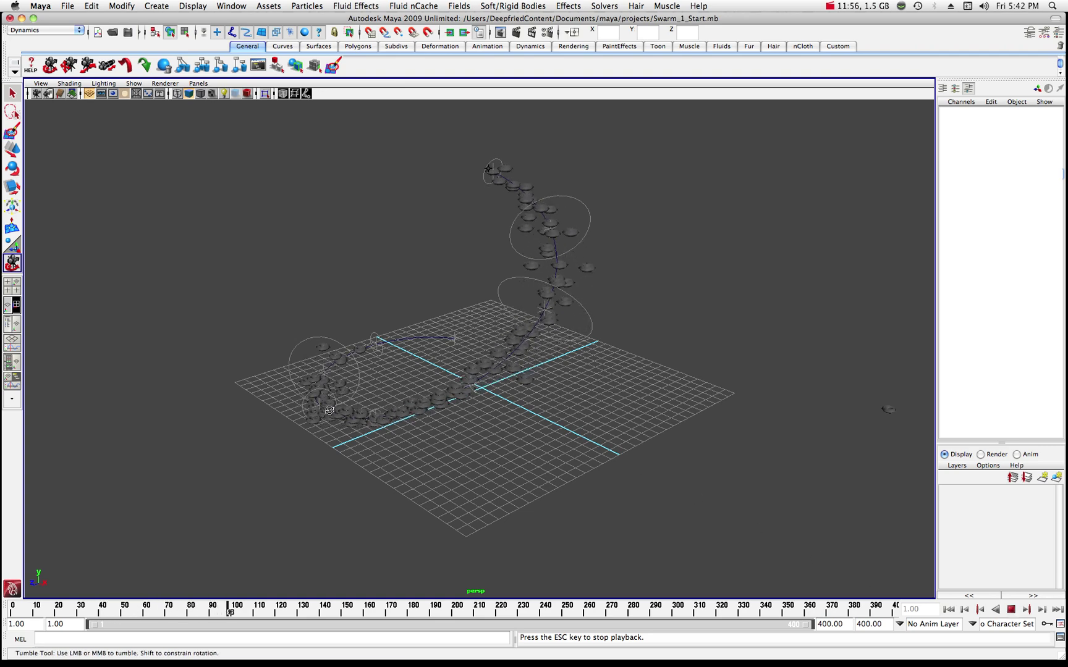
key(q)
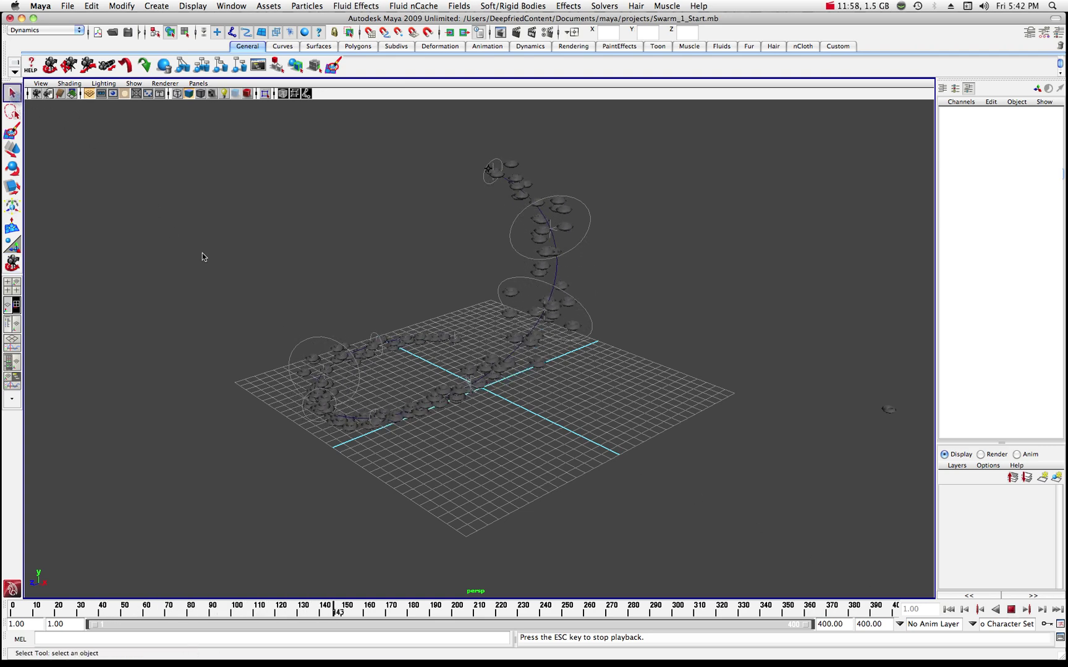
click(303, 348)
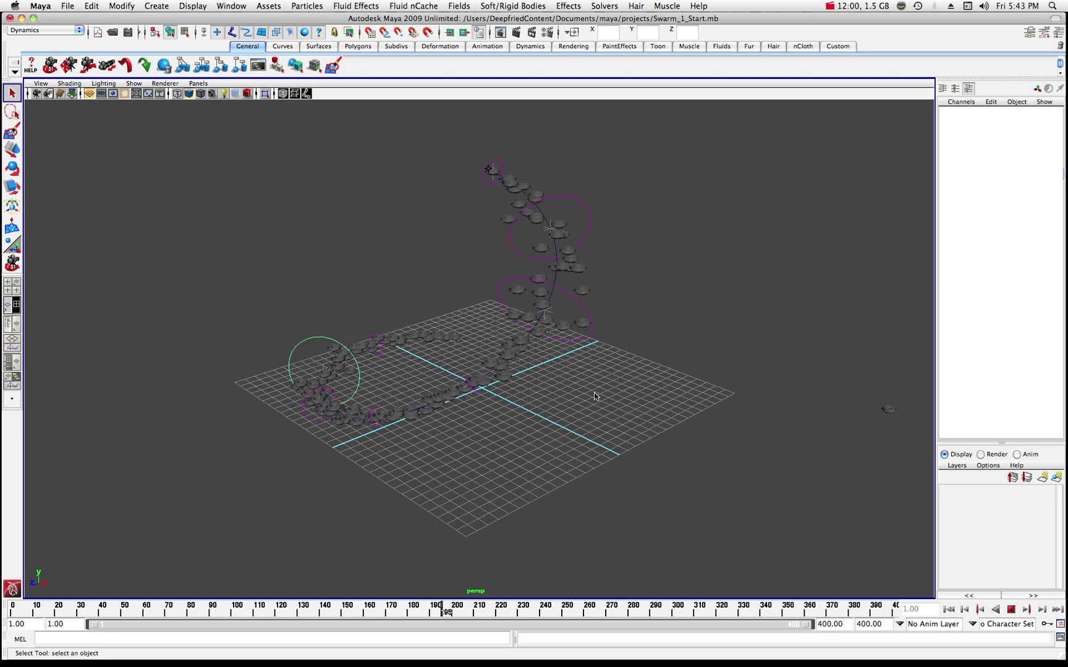
scroll(594, 392, up, 5)
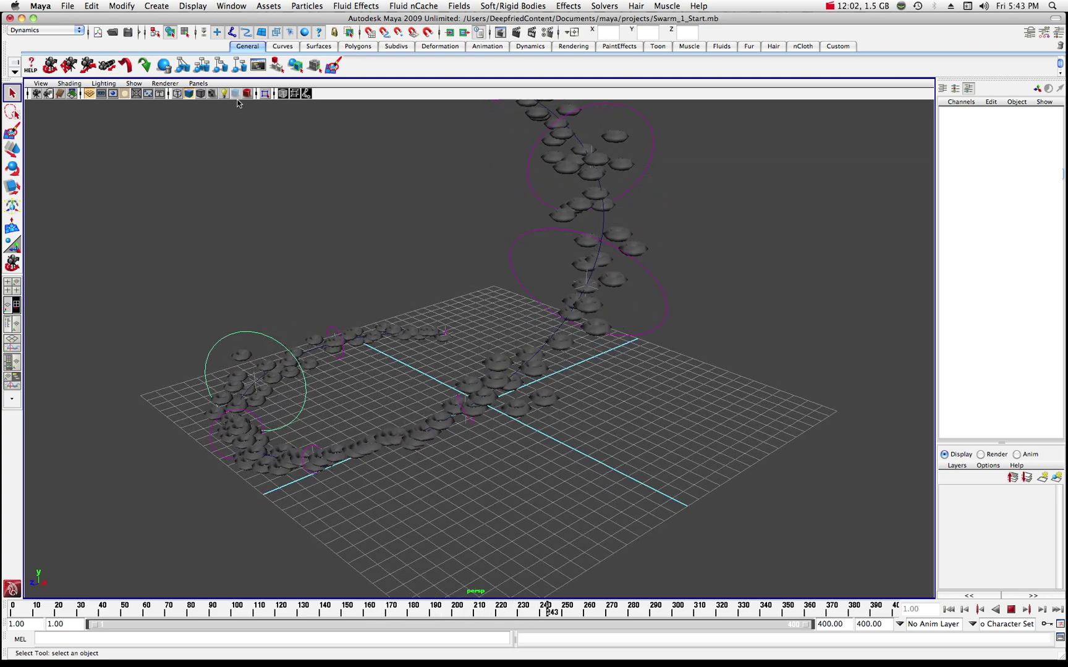
key(6)
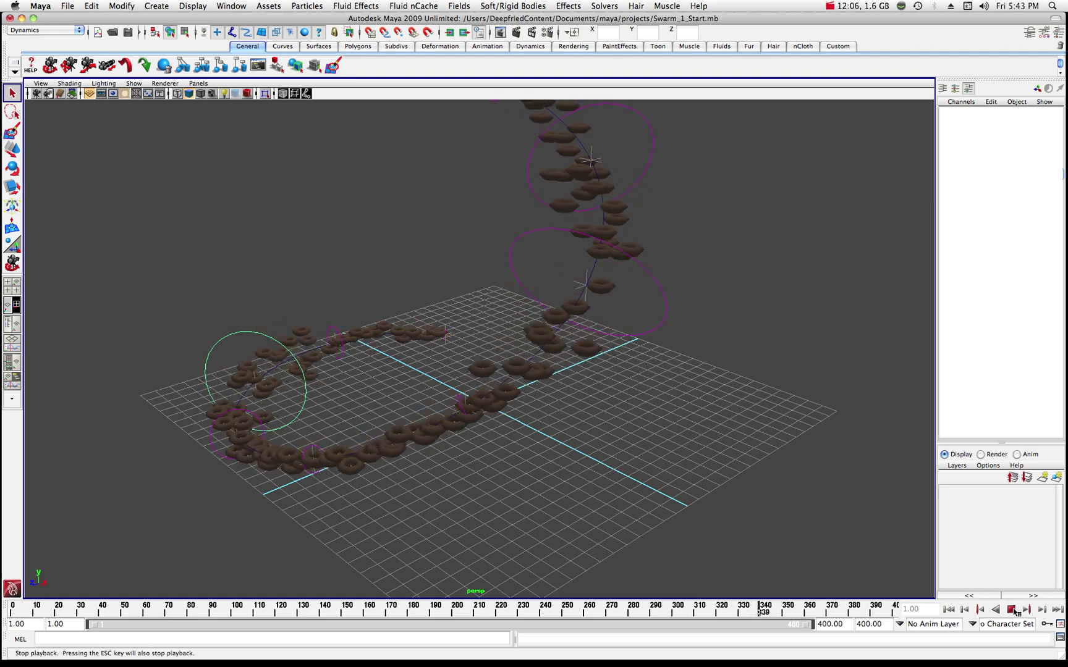
key(Escape)
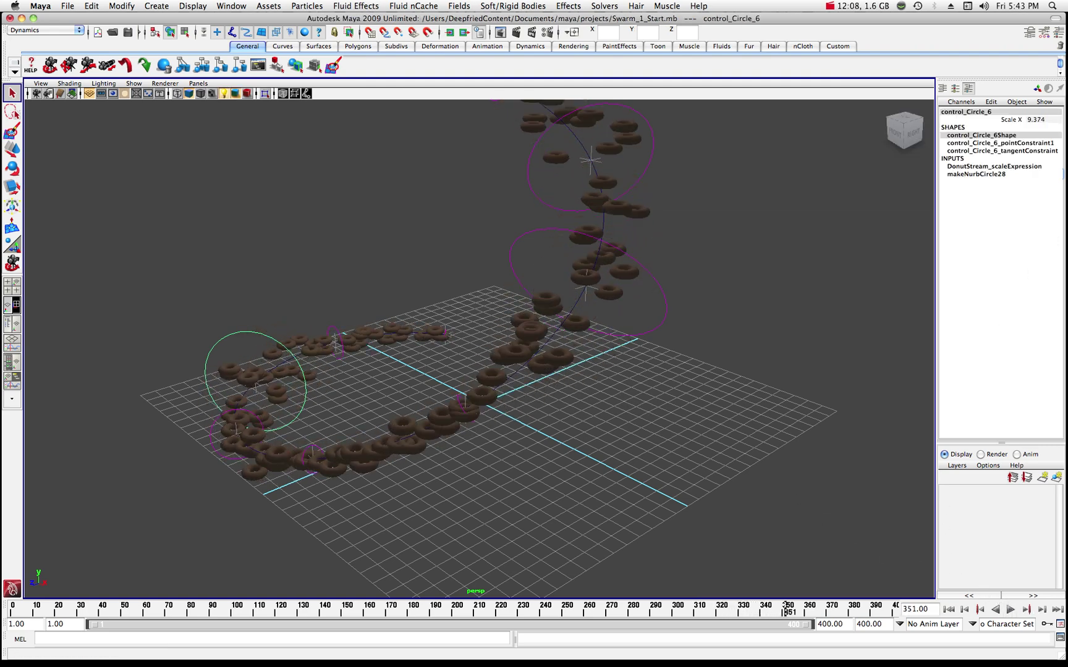
Raise the intensity of ambientLight1 to about 2.477 to brighten the torus stream.
click(494, 100)
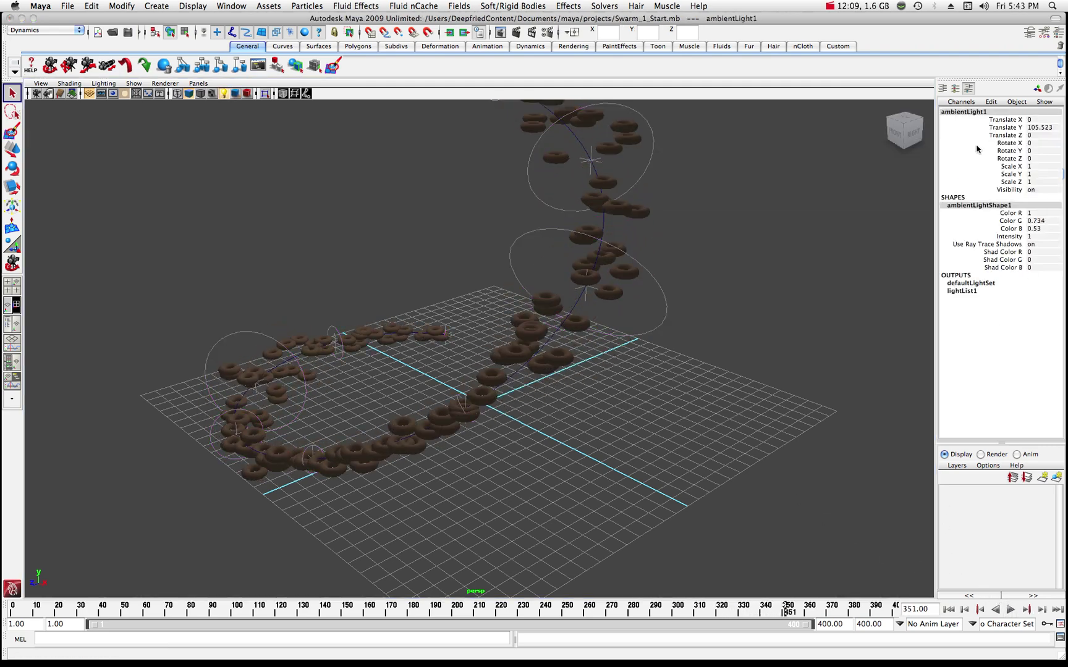
click(1031, 33)
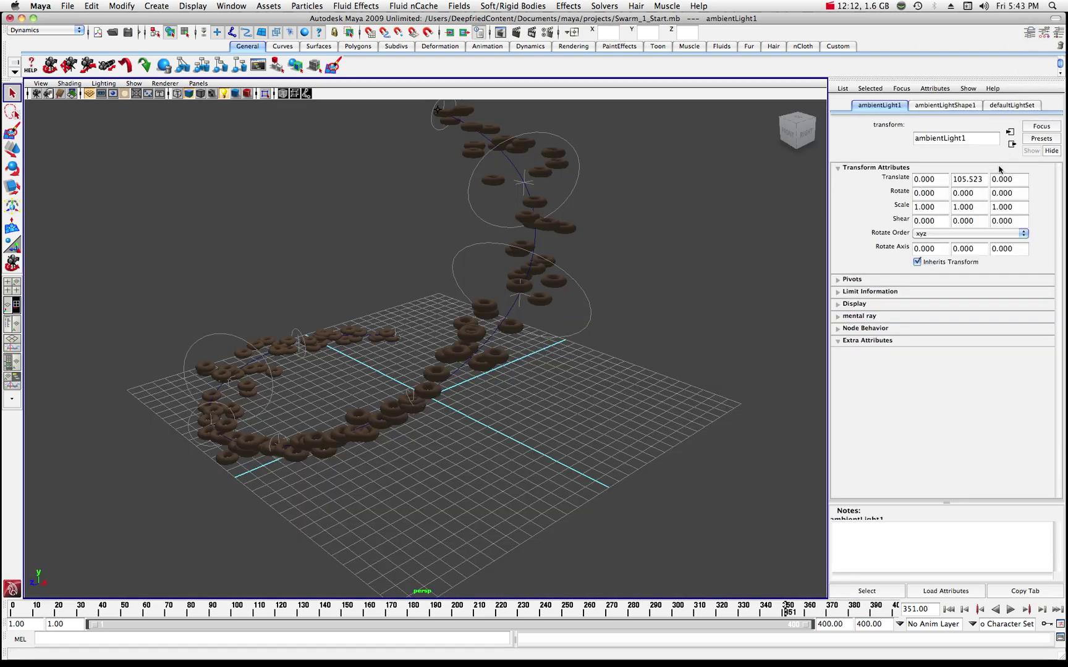
click(926, 110)
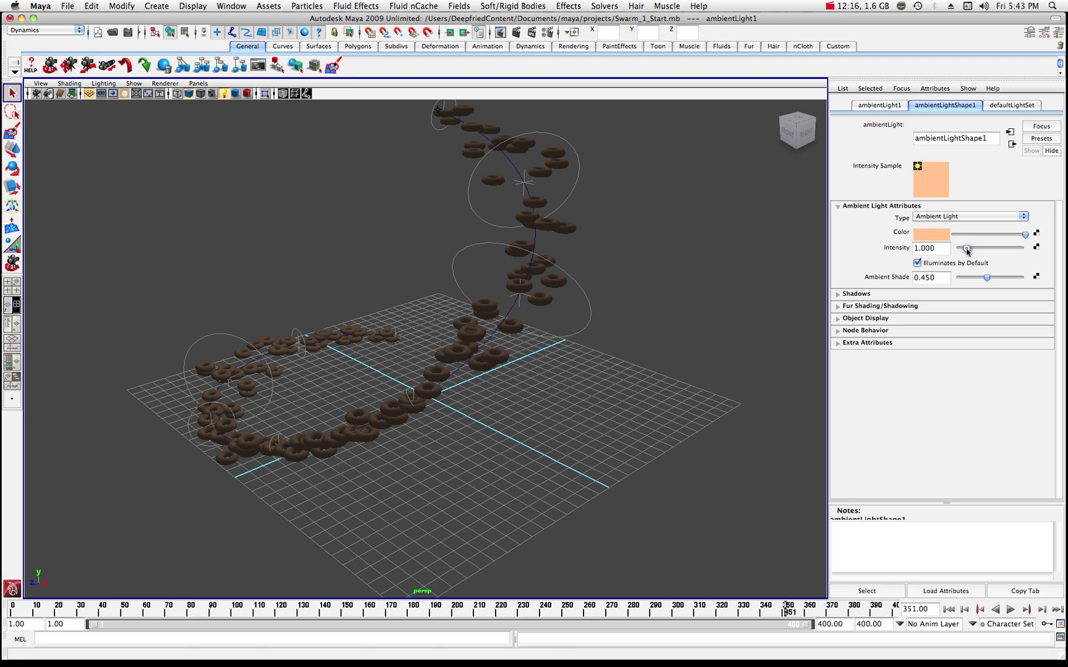
drag(967, 251, 974, 250)
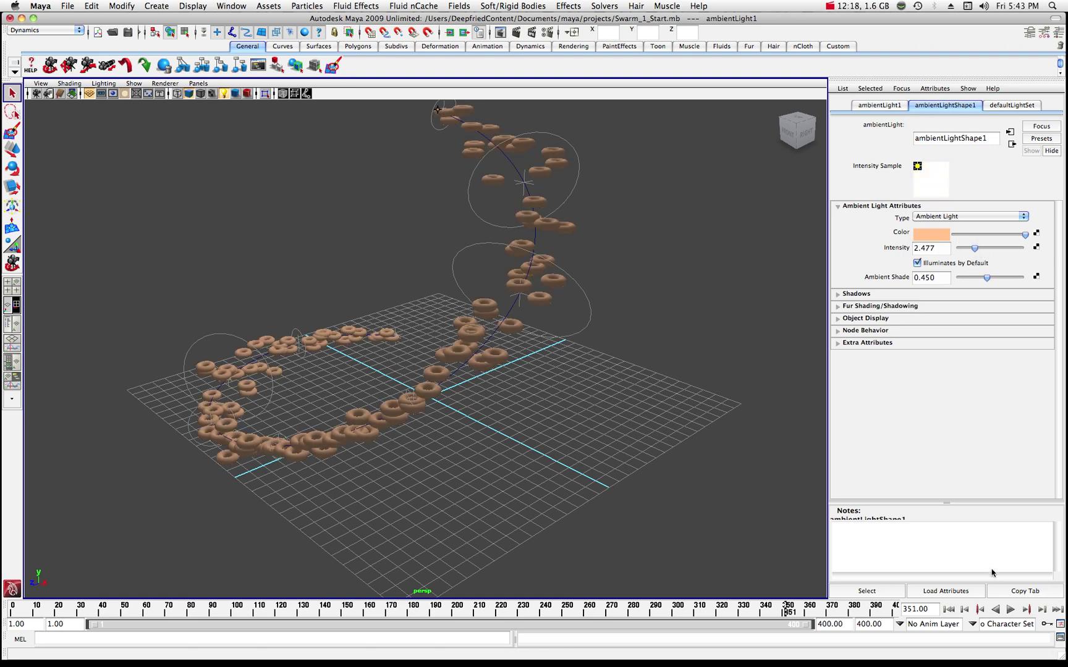
Play the torus stream to frame 256 and examine the spread of the instances around the control circles from several angles.
click(1009, 610)
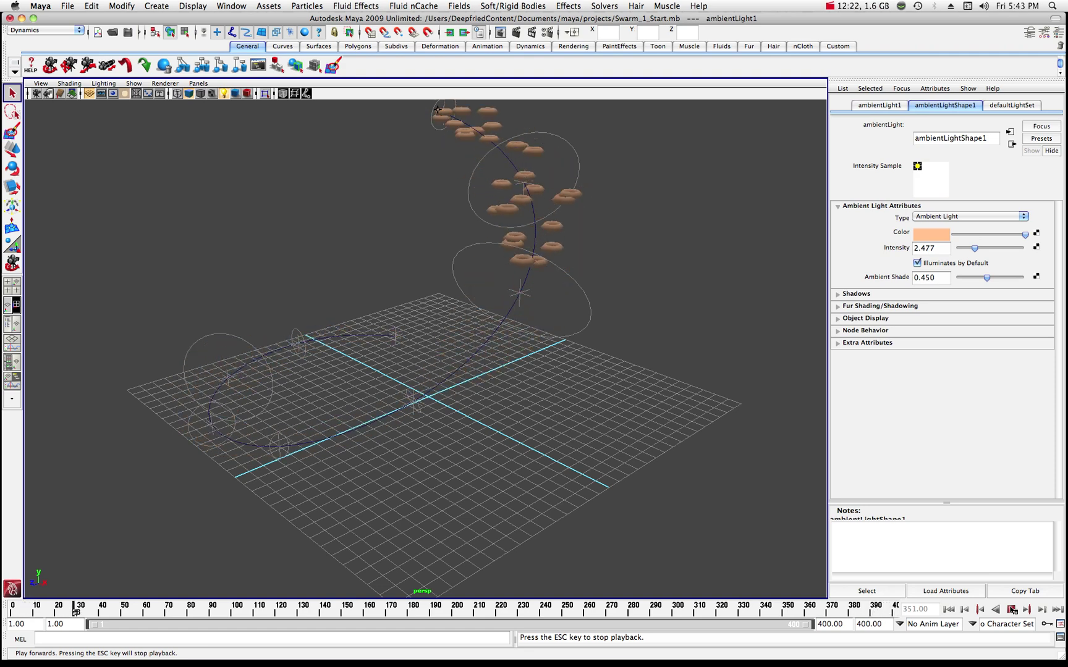
alt+right_drag(622, 365, 695, 496)
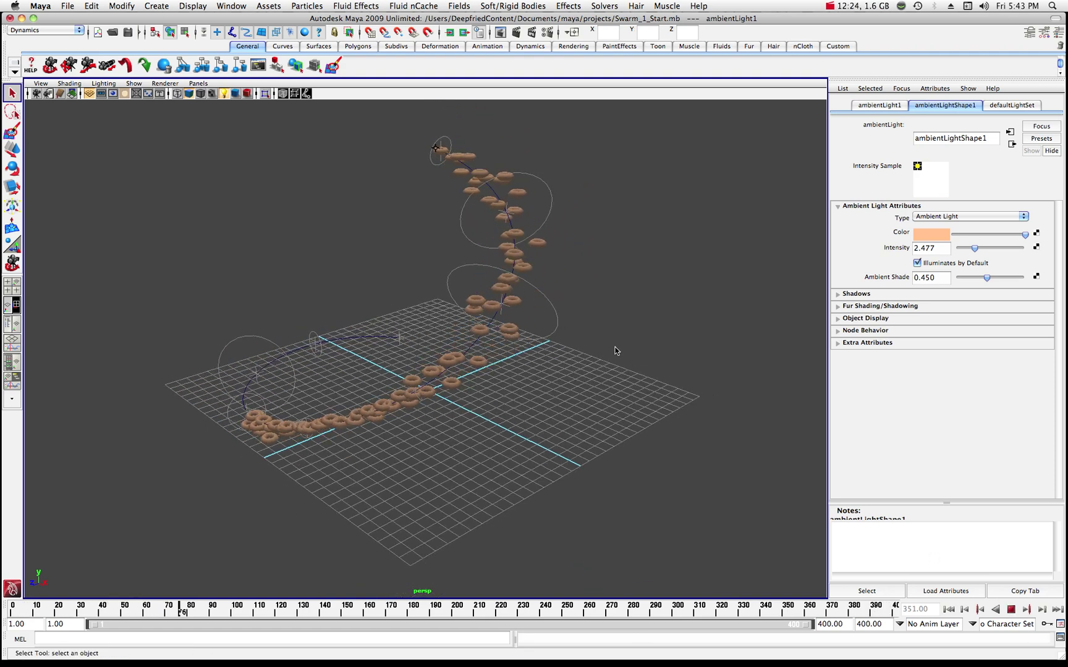
click(1011, 610)
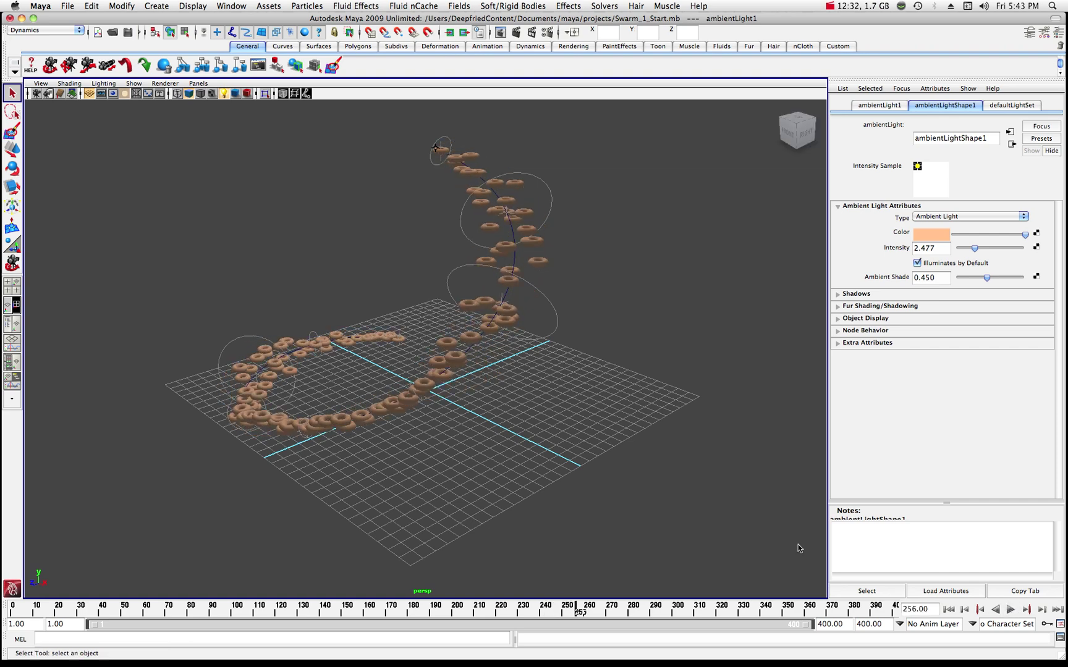
alt+drag(285, 265, 377, 284)
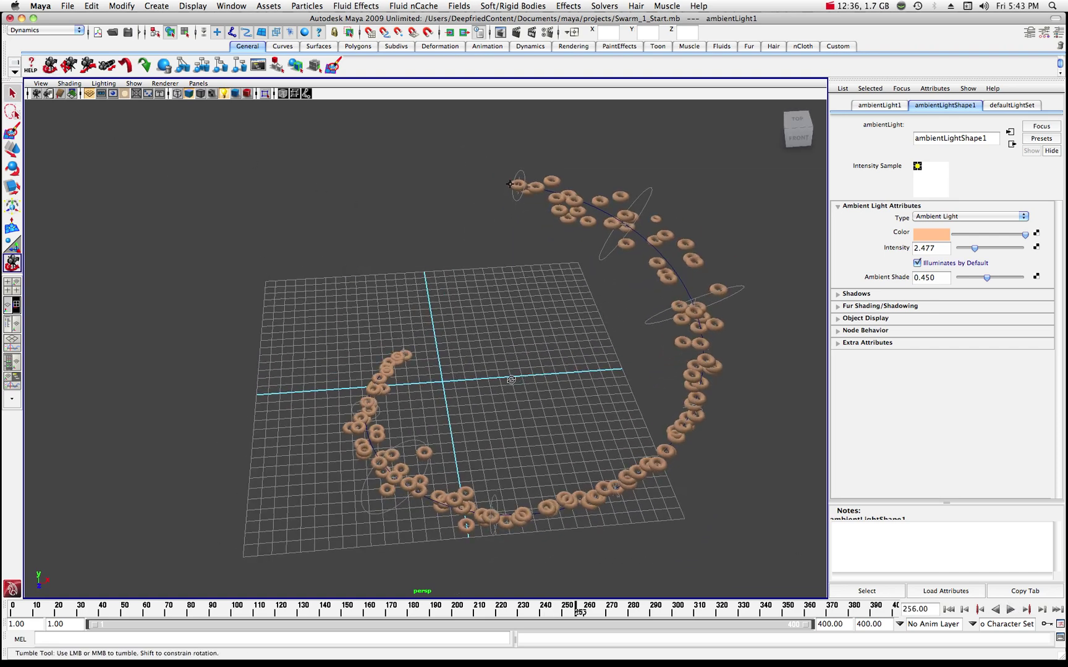
drag(486, 383, 467, 351)
scroll(467, 350, up, 6)
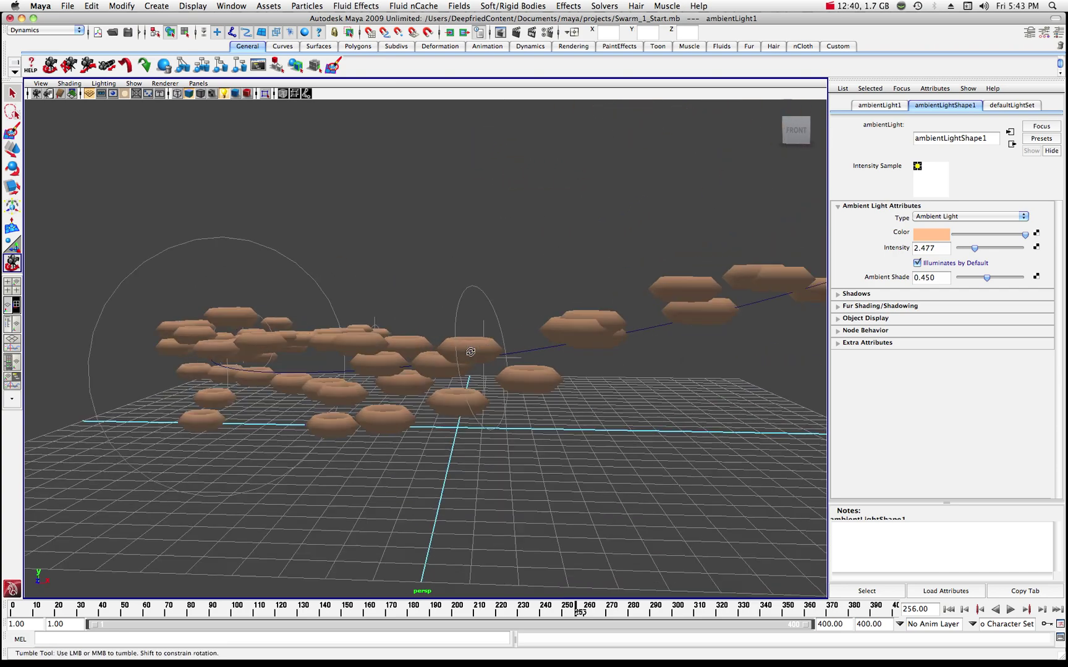
scroll(475, 352, down, 8)
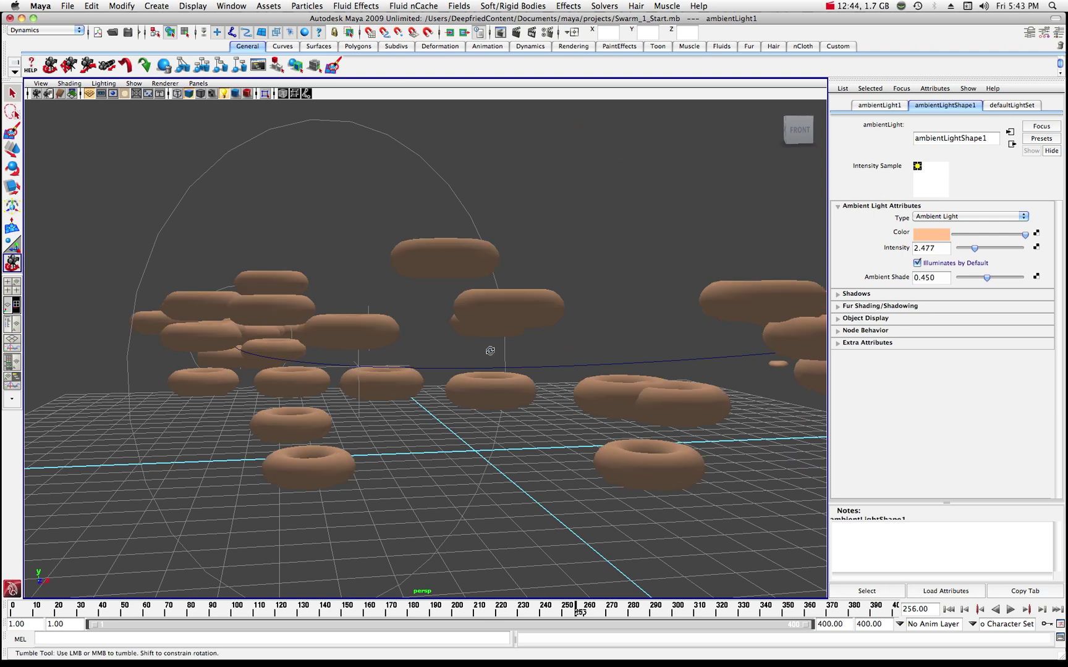
scroll(491, 350, down, 10)
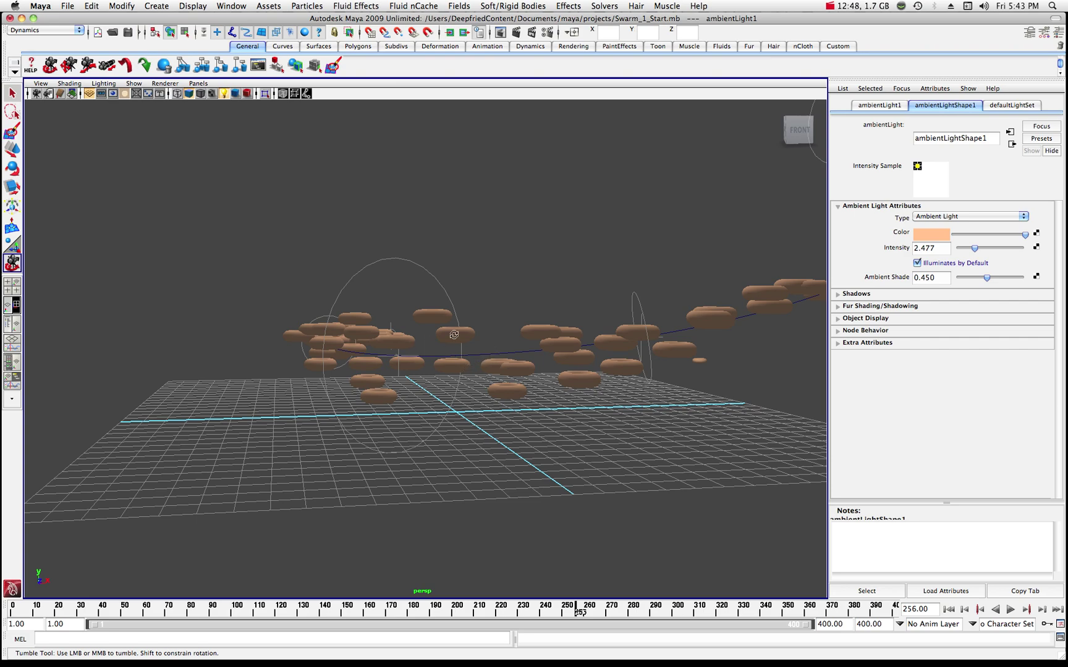
drag(621, 322, 462, 372)
Set the DonutStream group's Emission Rate to 5 and keyframe it at frame 1.
key(alt+shift+v)
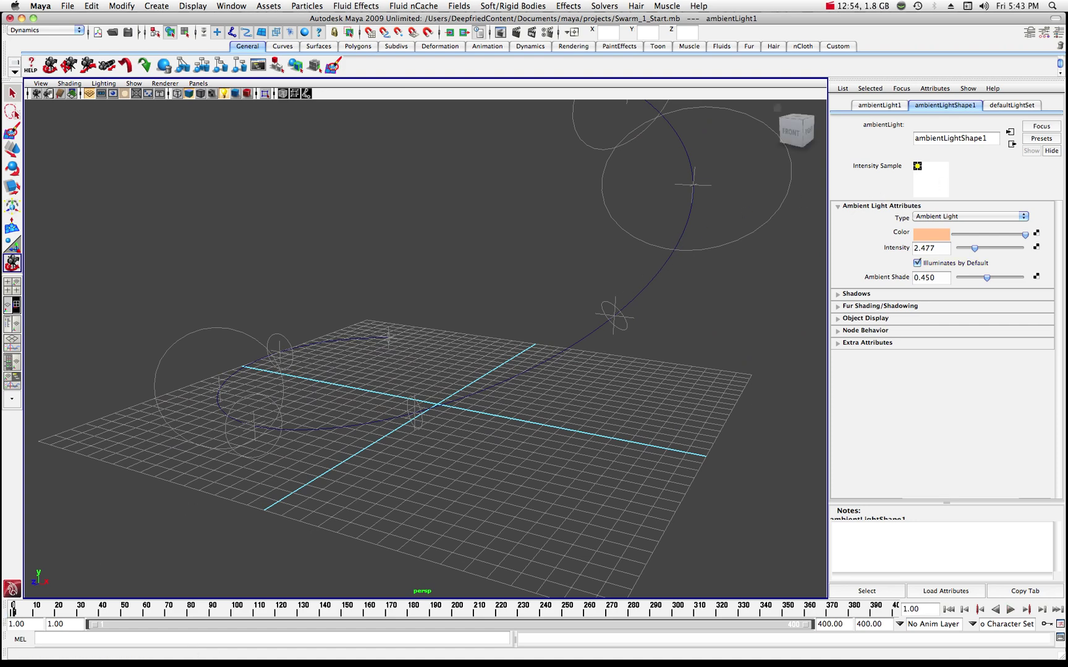
drag(836, 131, 641, 128)
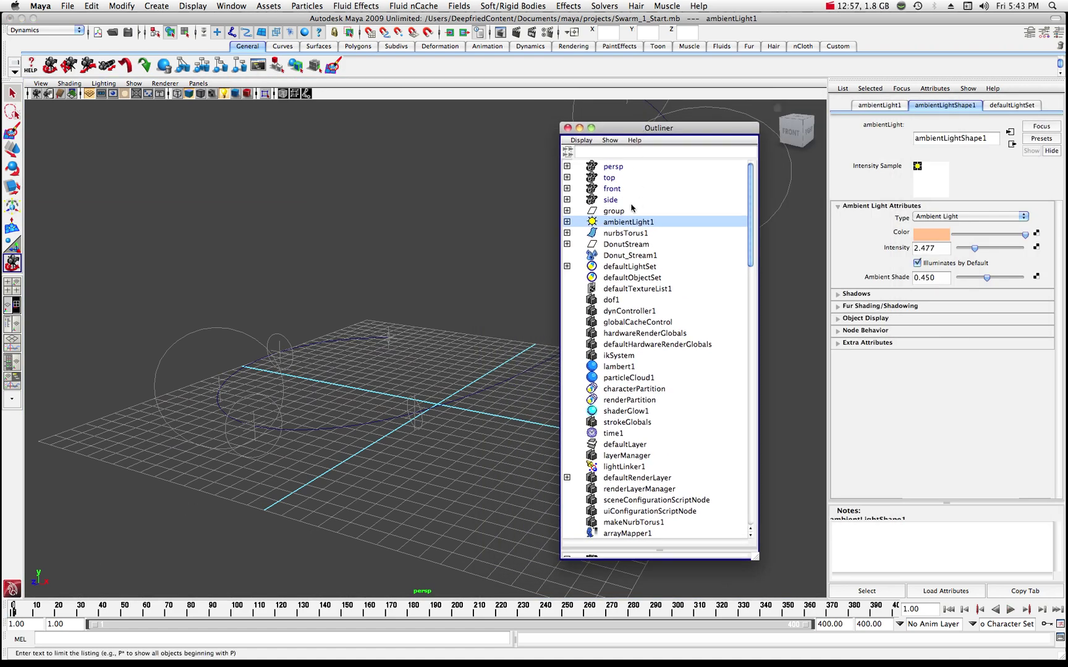
click(616, 245)
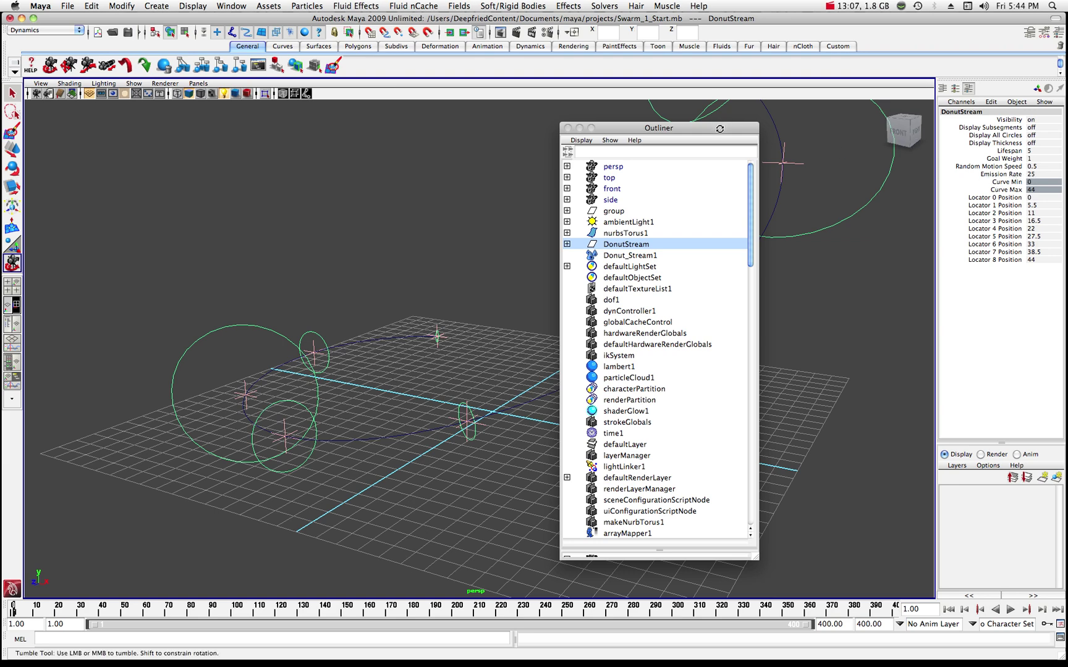
drag(659, 128, 1019, 130)
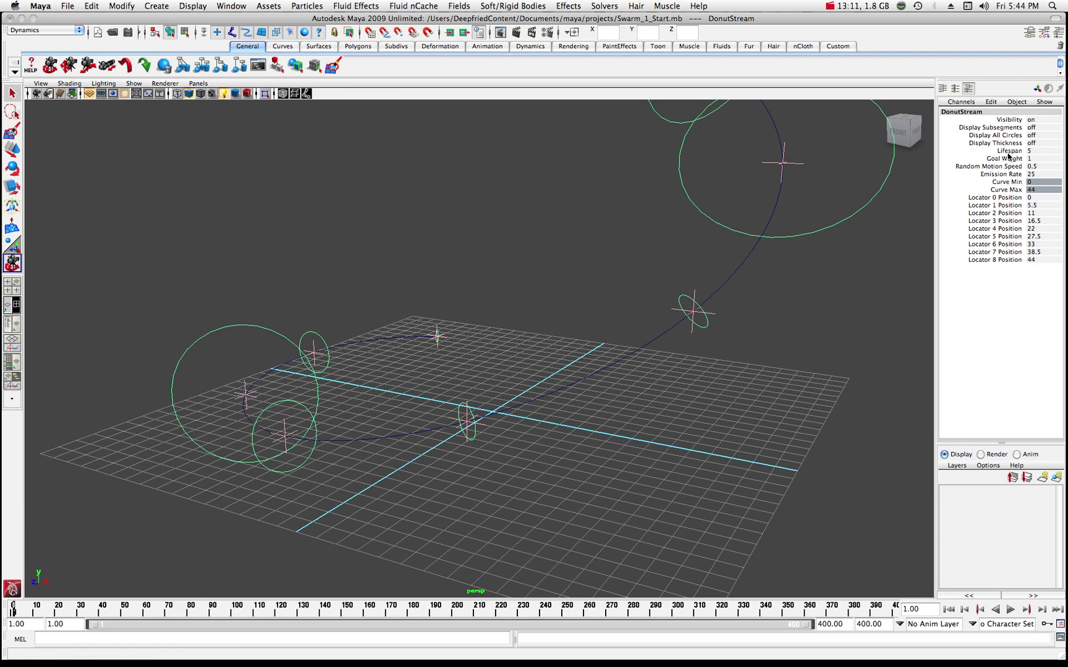
double_click(1034, 177)
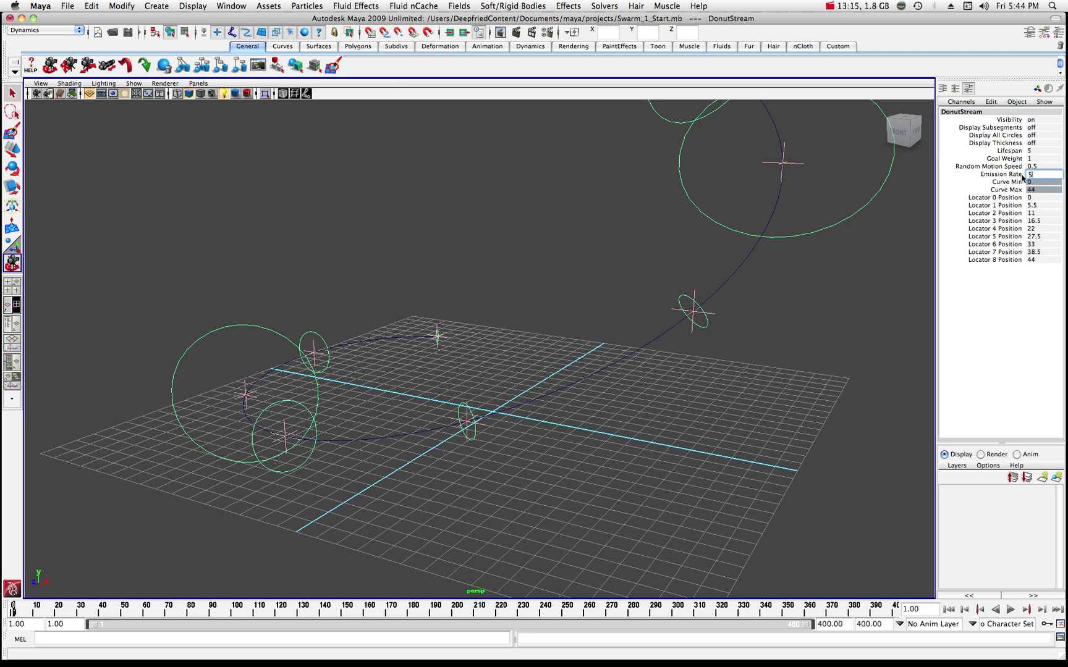
key(Return)
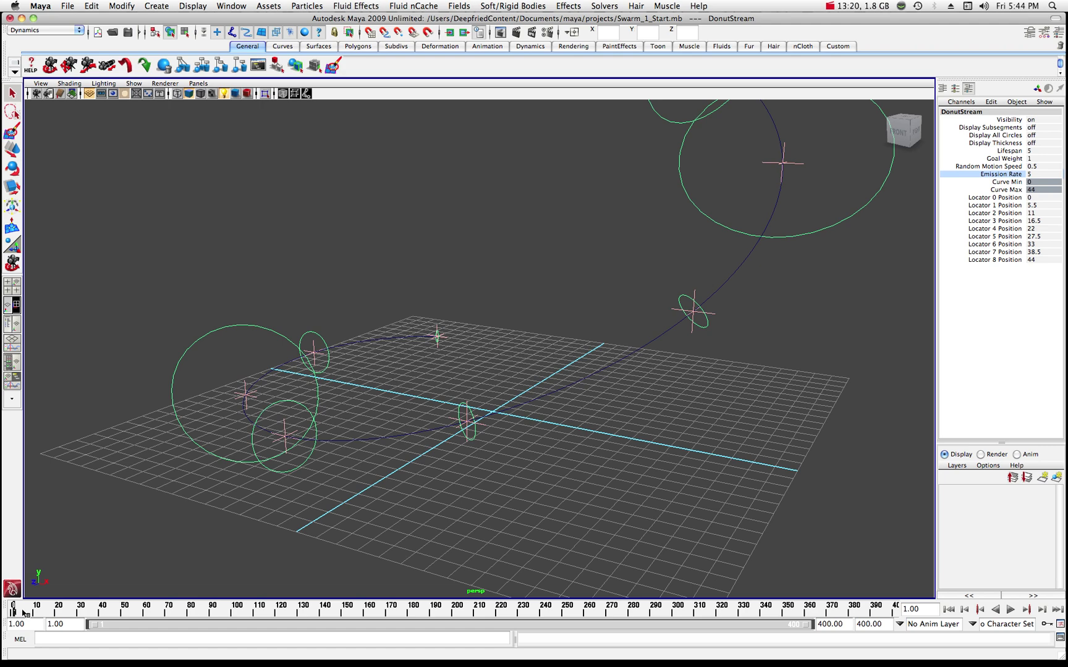
key(s)
Advance to frame 63 and keyframe DonutStream's Emission Rate at 50.
drag(14, 612, 151, 613)
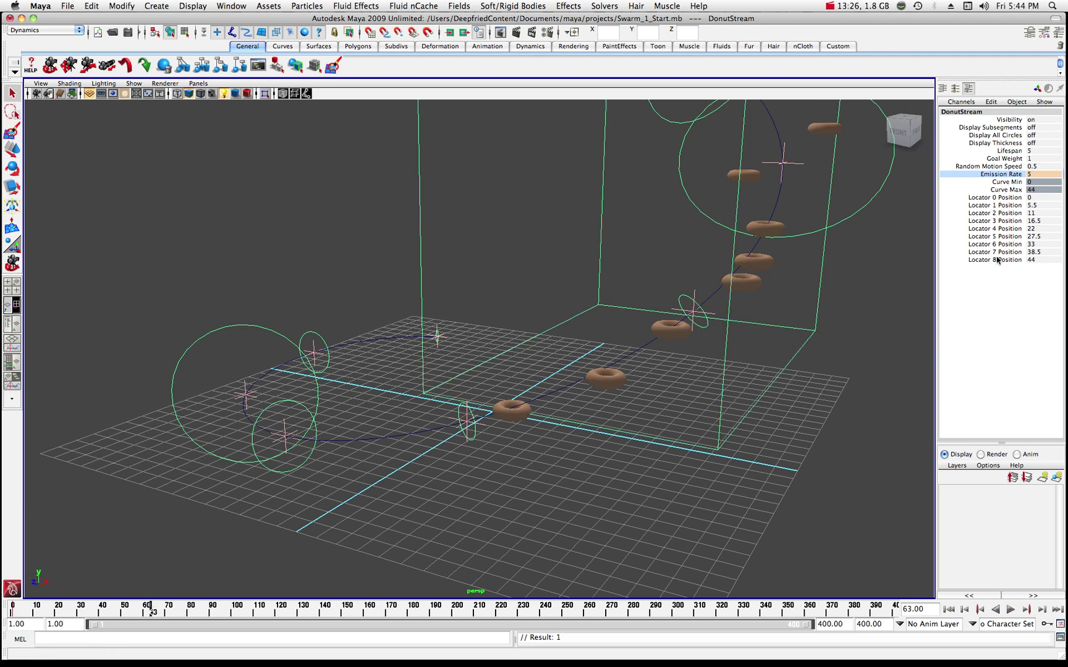
double_click(1031, 176)
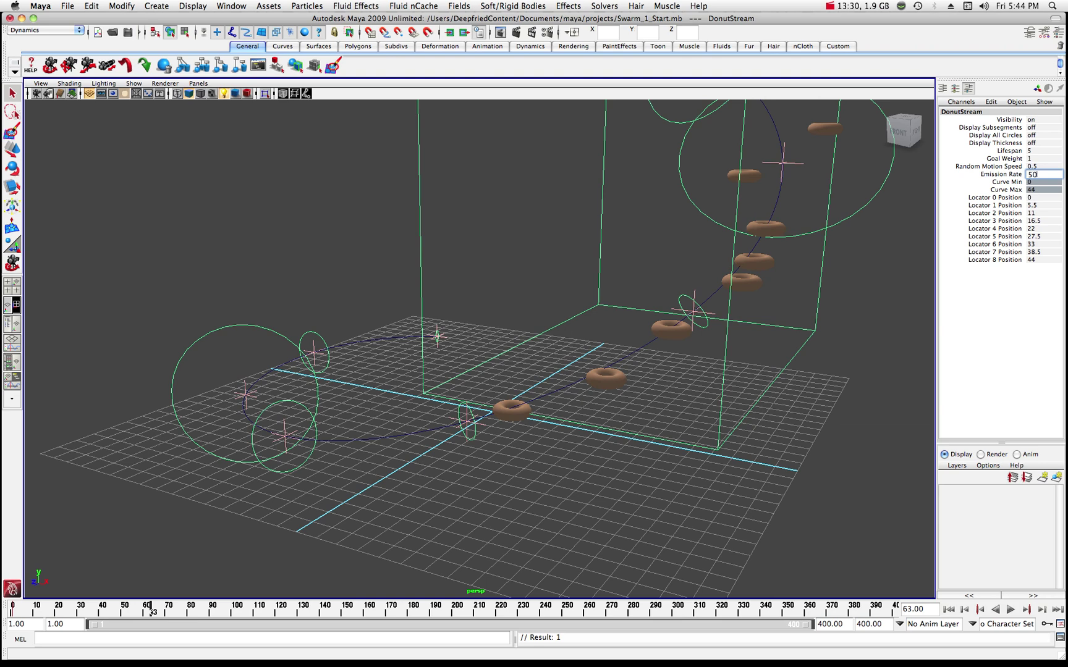
click(1016, 176)
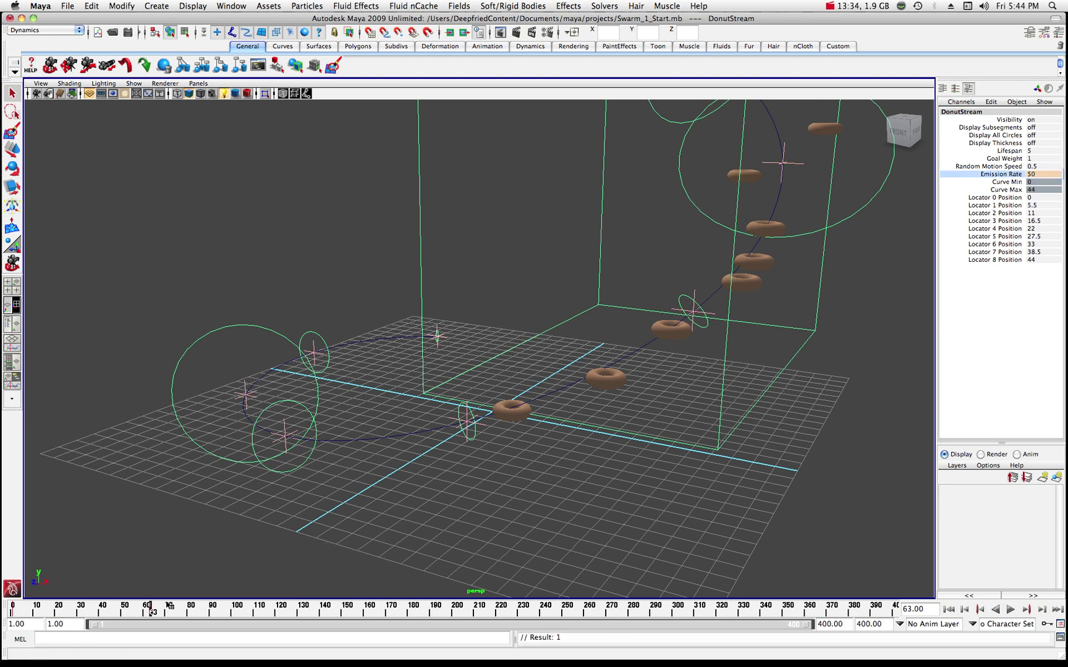
Play on to frame 113 and keyframe DonutStream's Emission Rate at 100.
key(alt+v)
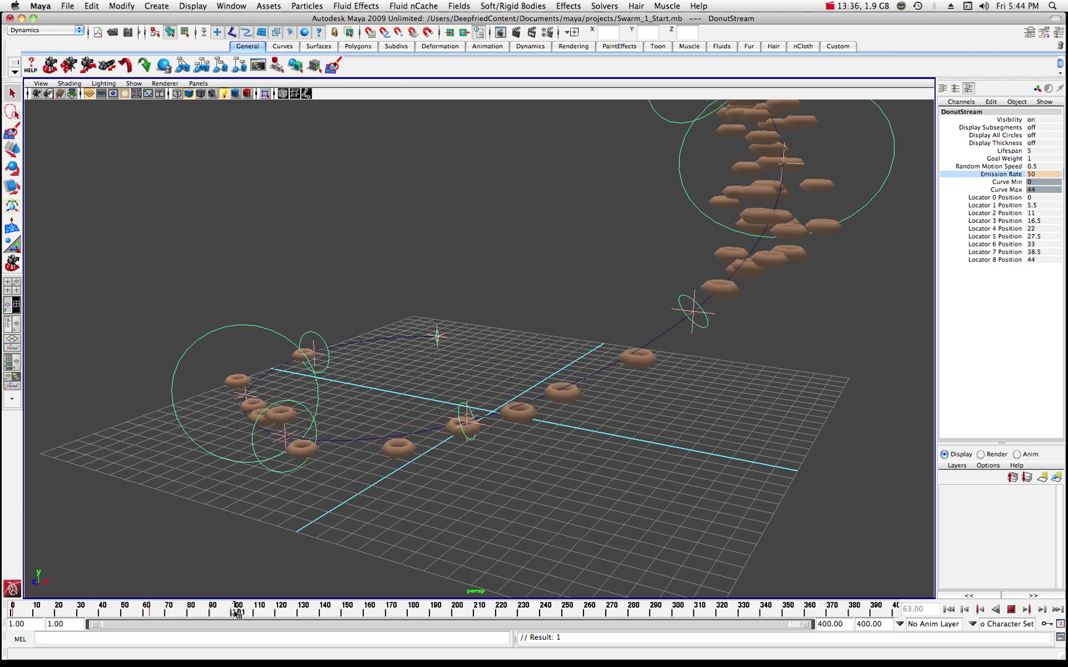
key(alt+v)
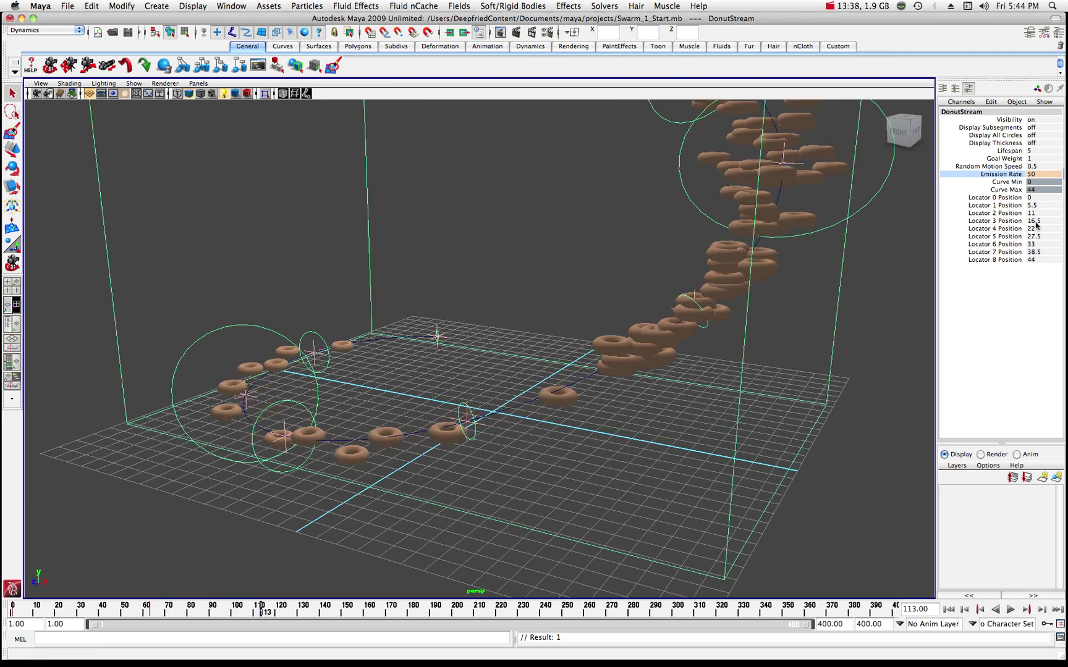
click(1033, 175)
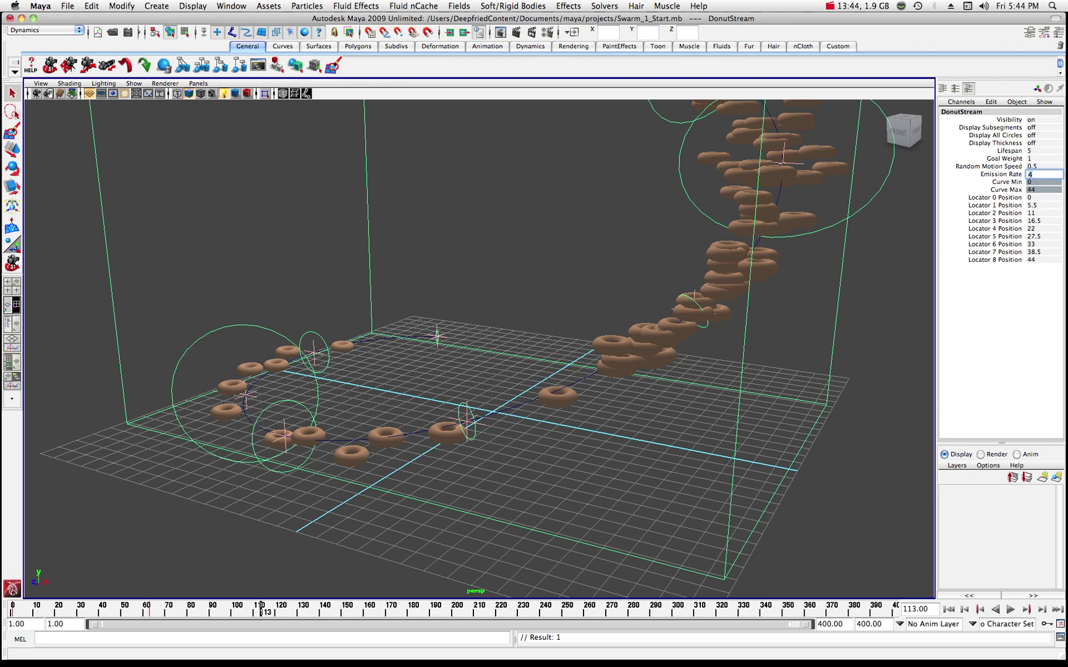
key(Return)
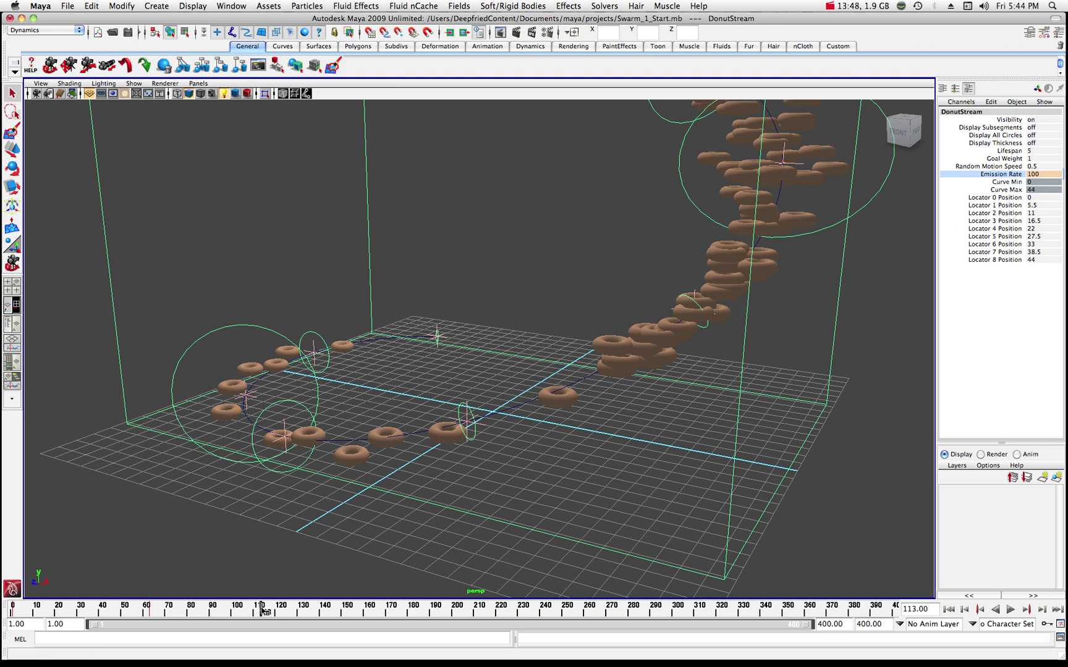
Play on to frame 272 and keyframe DonutStream's Emission Rate at 5.
key(alt+v)
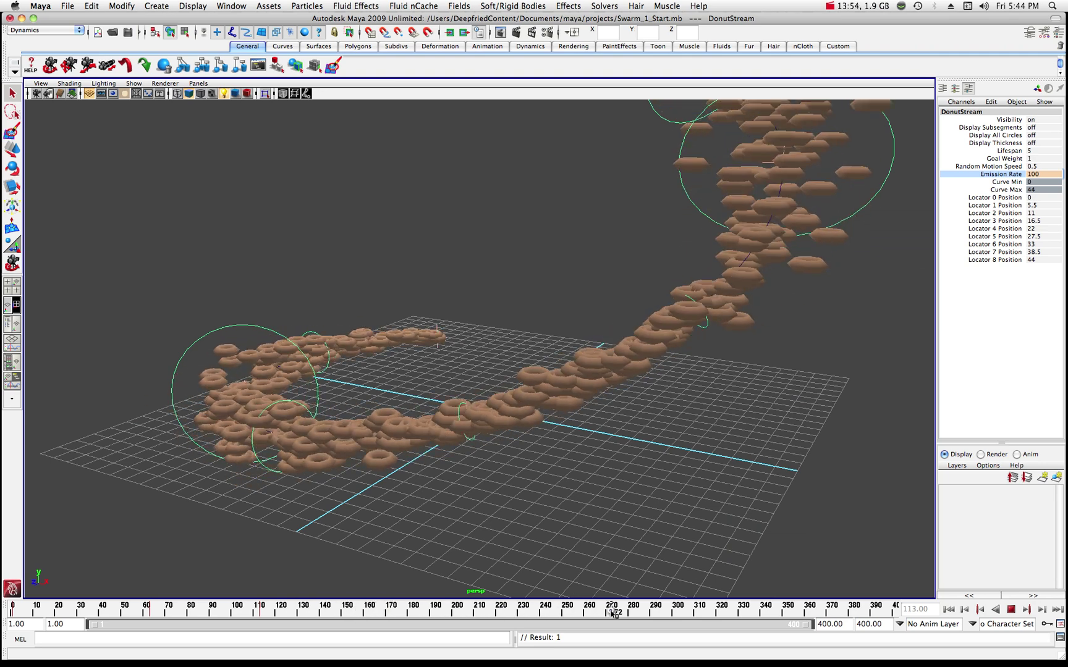
key(alt+v)
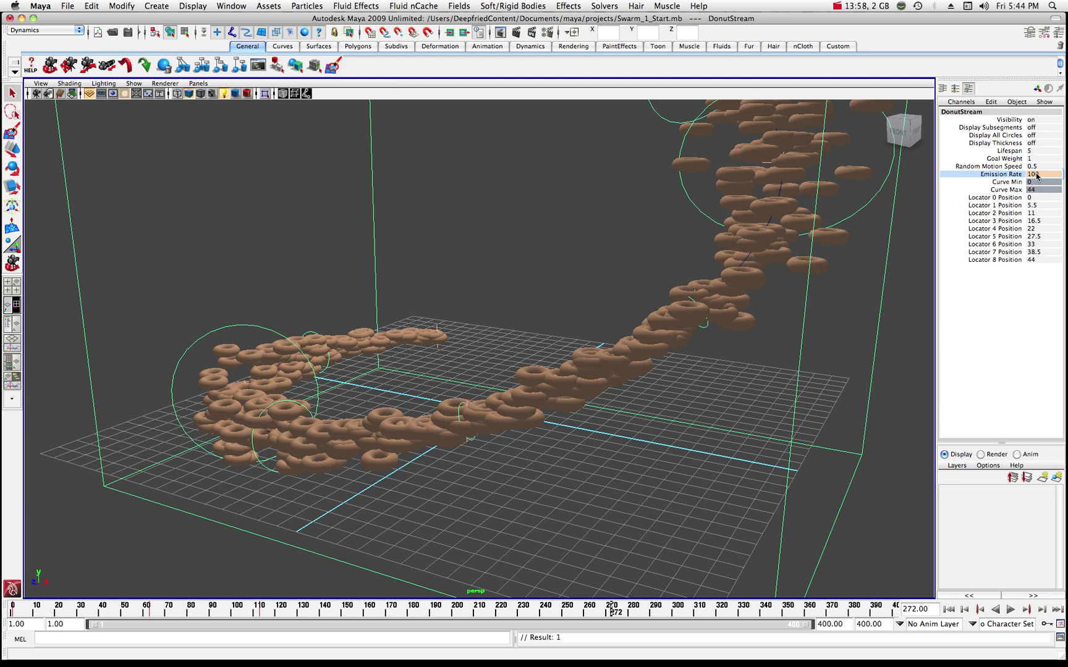
double_click(1035, 175)
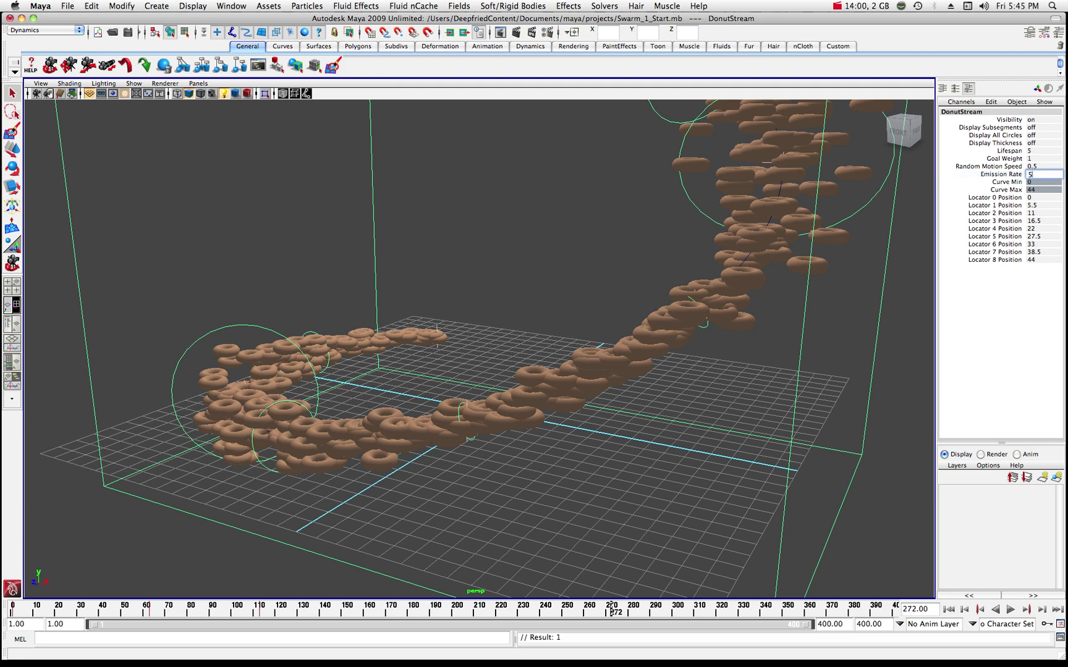
click(1002, 174)
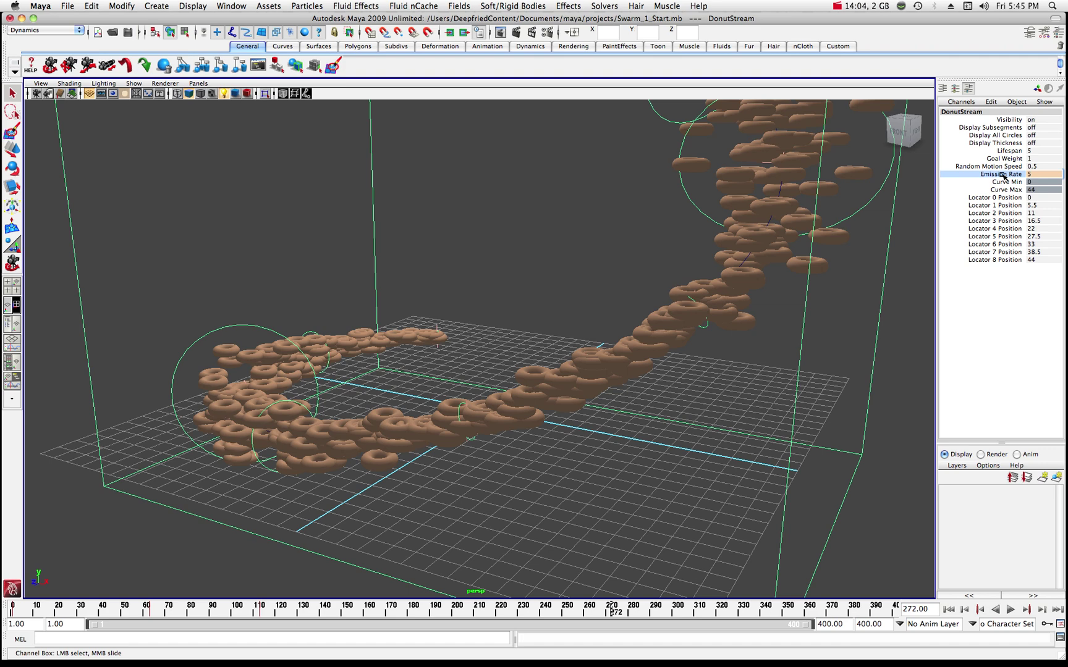
middle_click(1002, 176)
Scrub on to frame 339, frame the whole stream, and replay the keyed emission from frame 1 with nothing selected.
drag(612, 611, 758, 610)
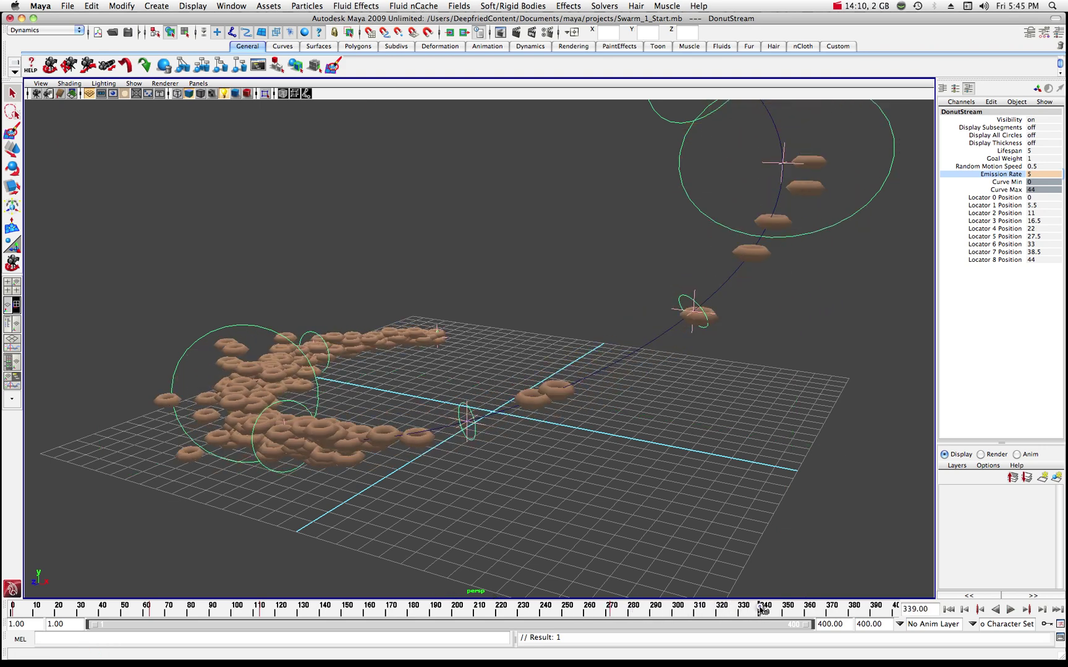
key(a)
key(alt+v)
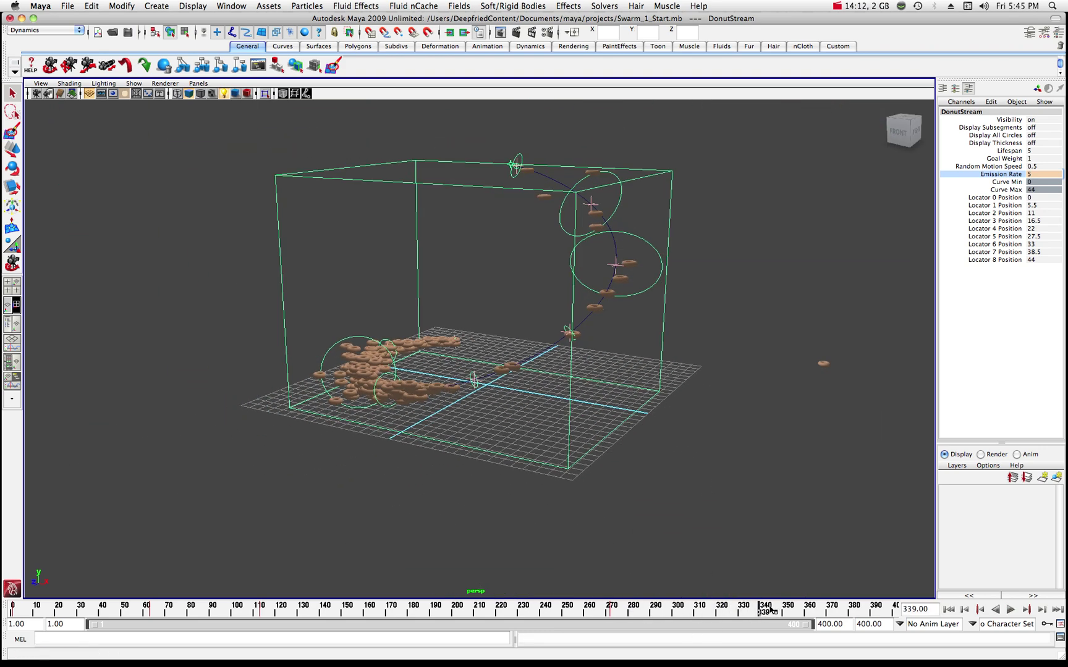
key(Escape)
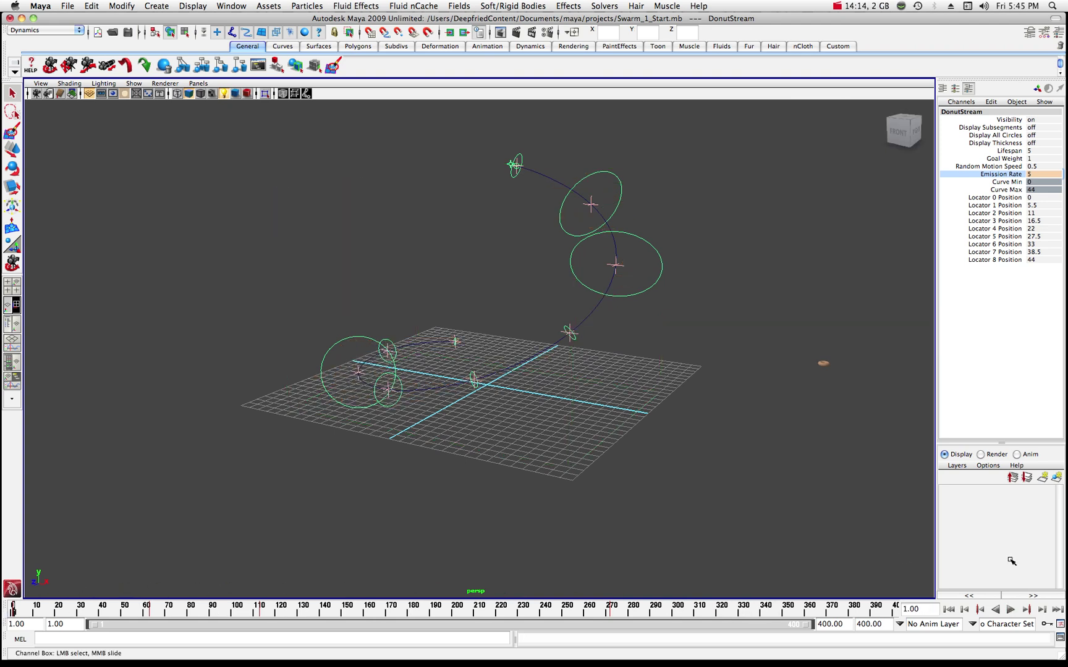
click(631, 371)
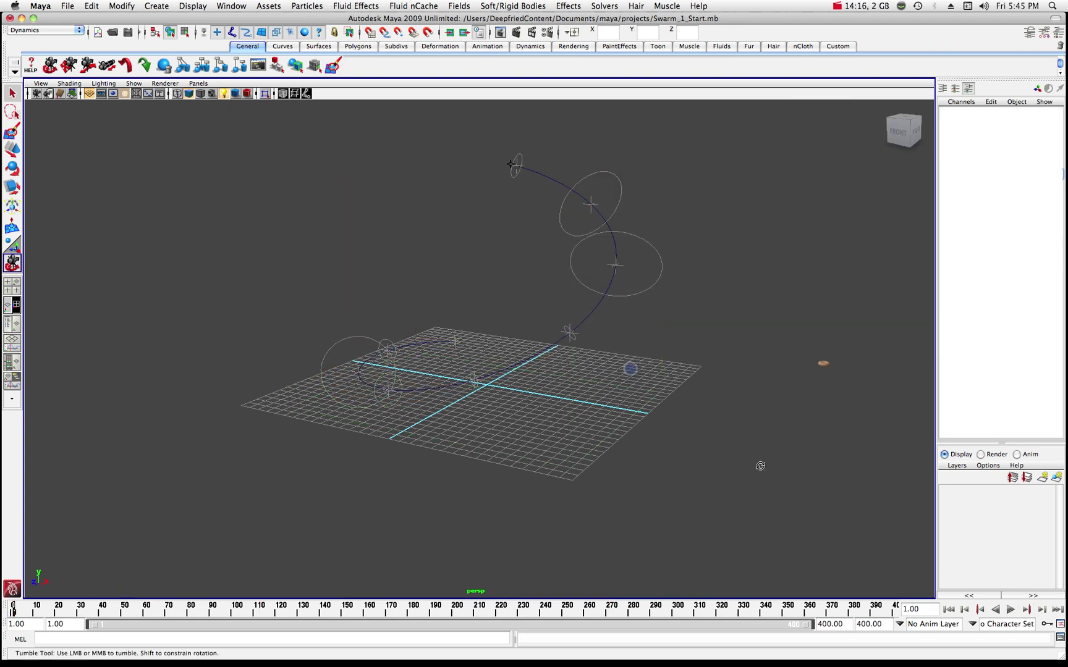
click(1011, 611)
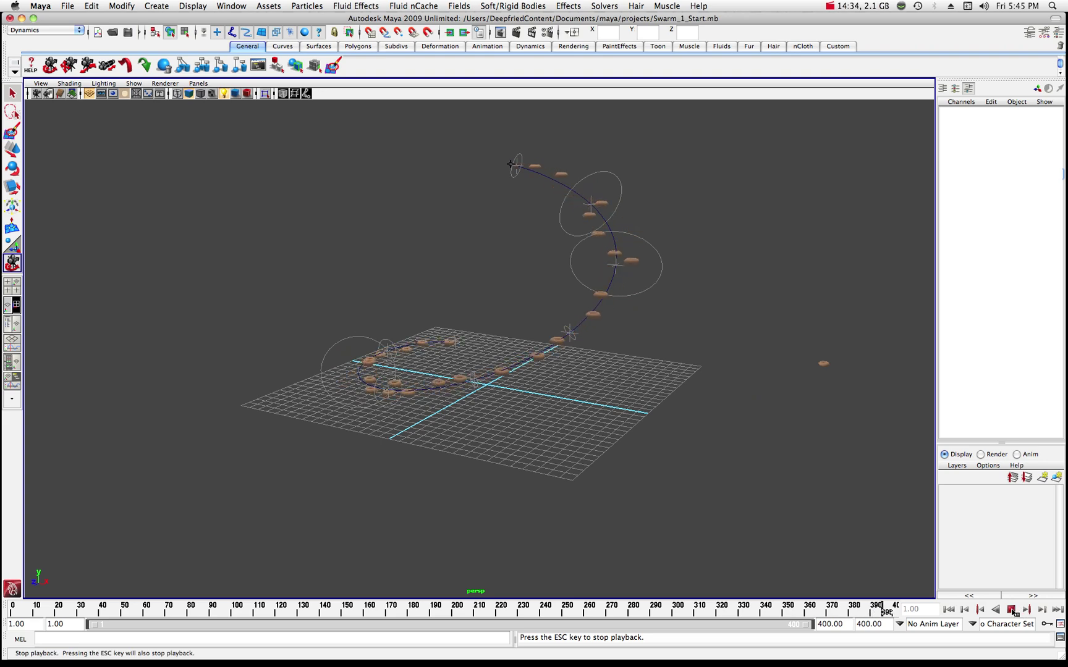
key(Escape)
Replay the stream from frame 1 to frame 94 in a closer view and examine the torus instances along the curve.
drag(686, 427, 718, 439)
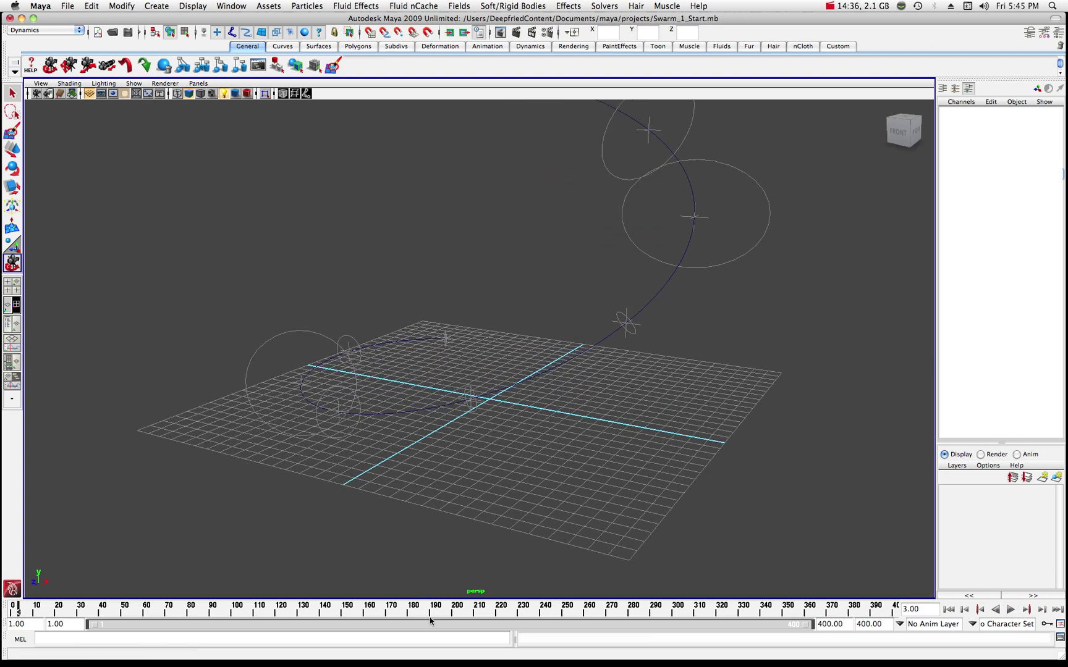
click(11, 609)
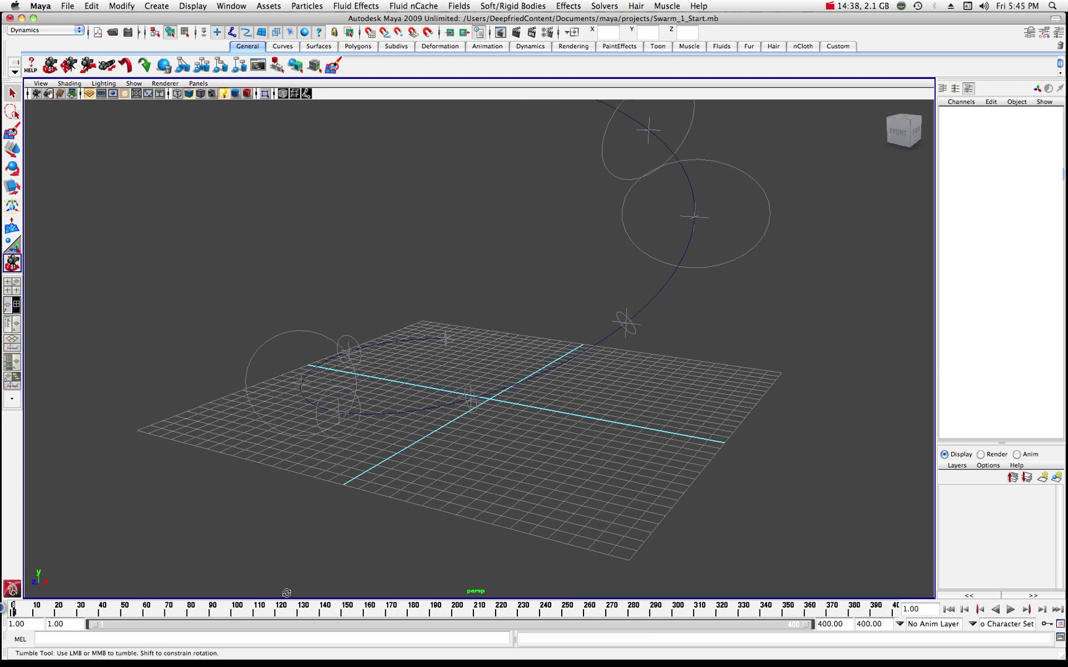
click(1011, 611)
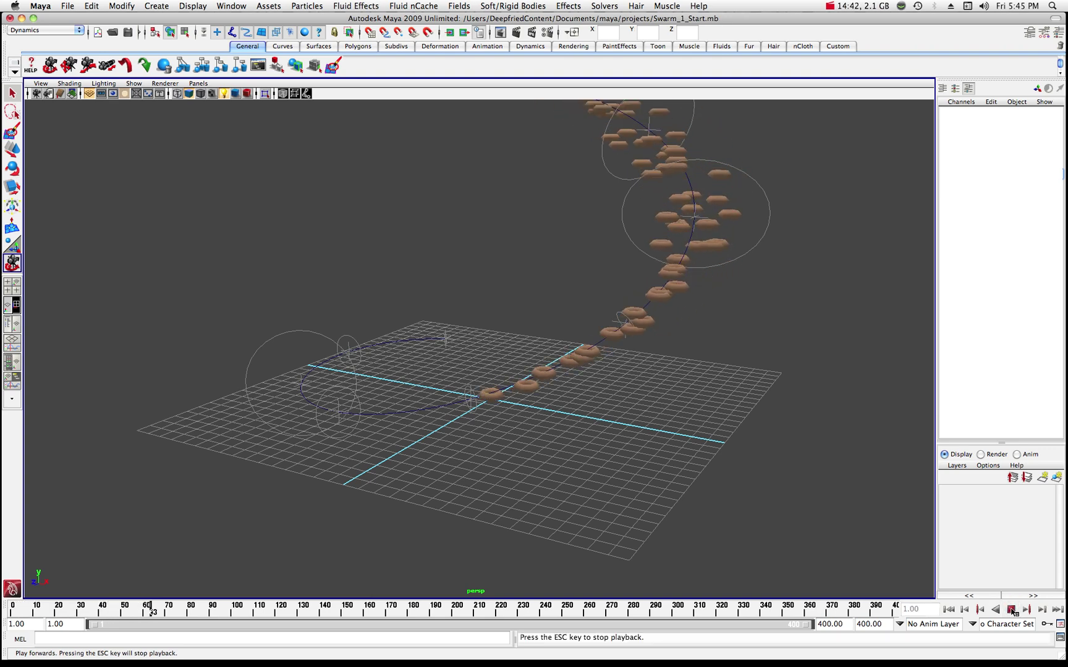
click(1010, 610)
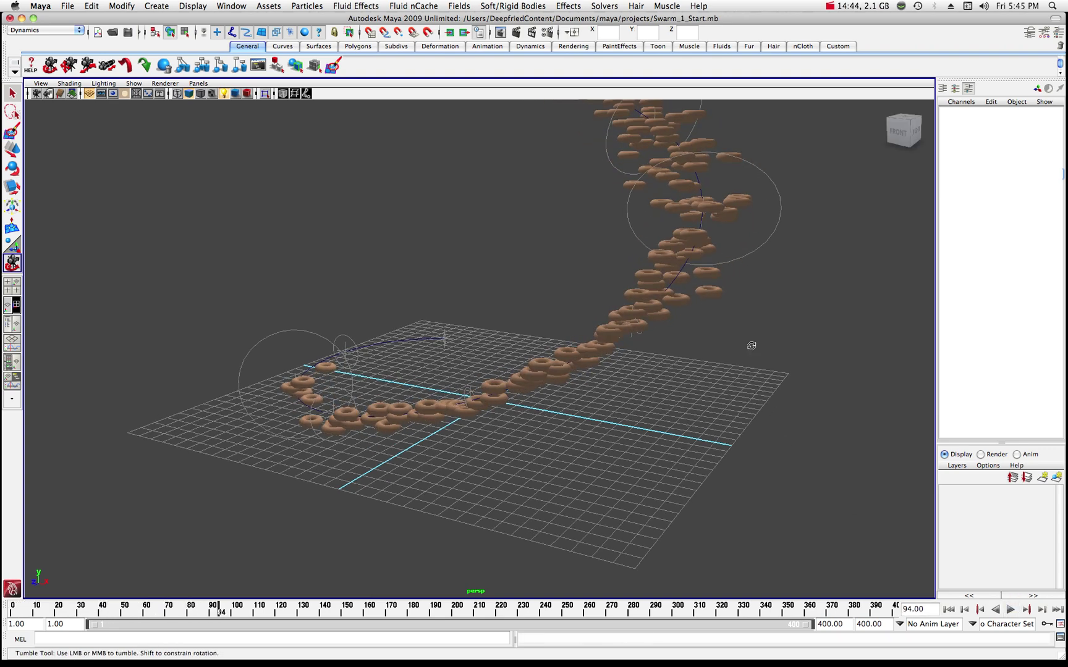
alt+drag(711, 371, 751, 344)
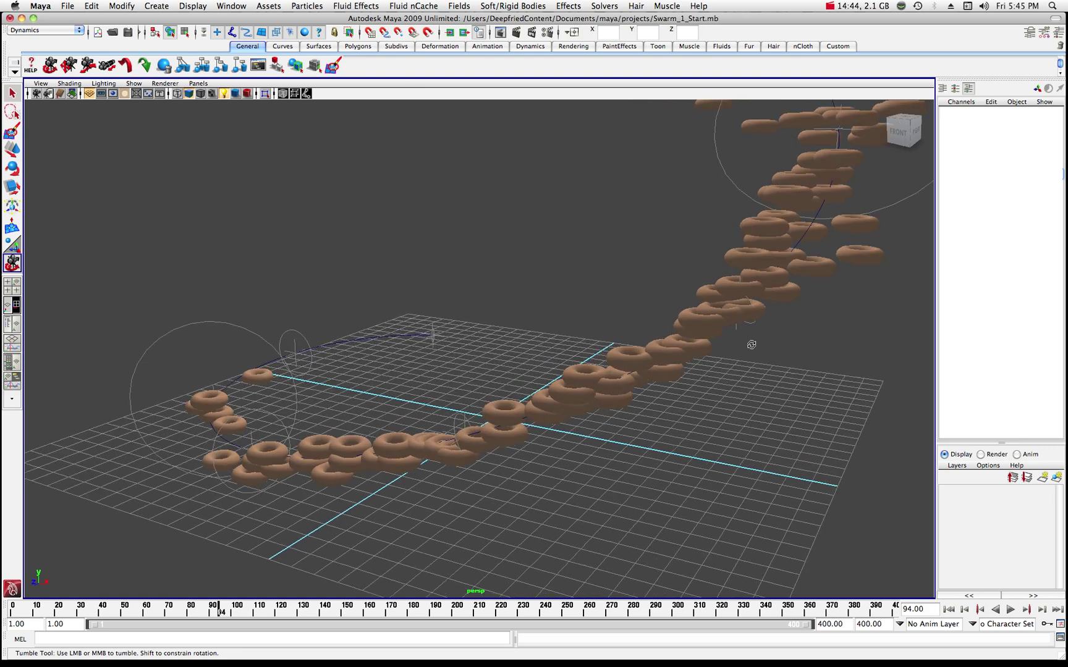
click(830, 6)
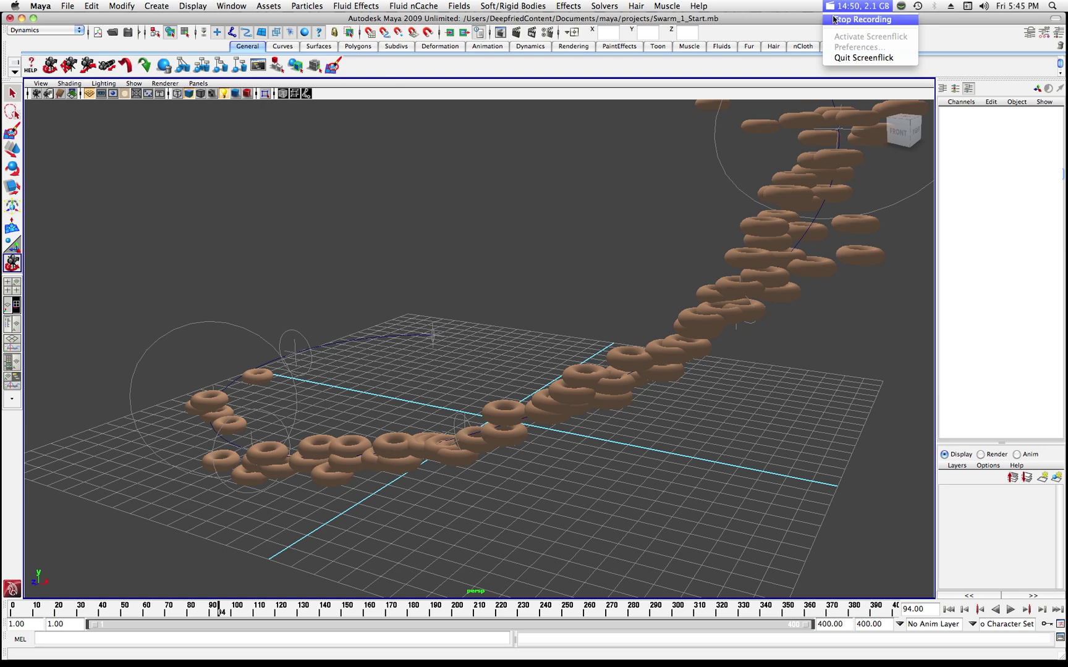